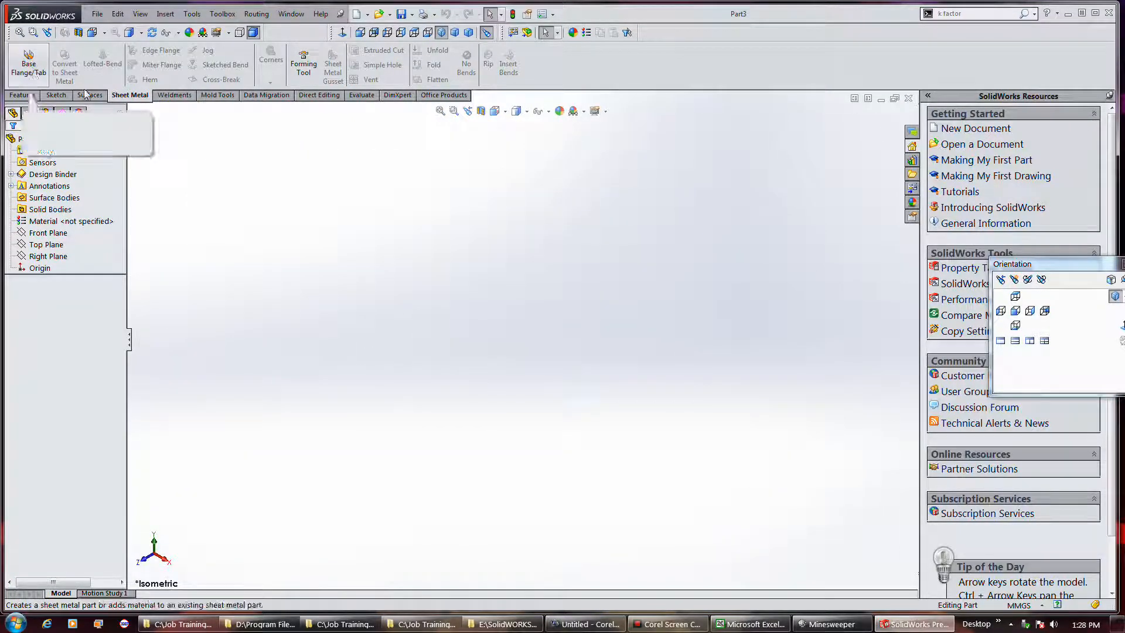
Start a Base Flange sketch on the Right Plane and draw a 25 mm vertical line downward as the first profile side
{"action": "left_click", "coordinate": [37, 73]}
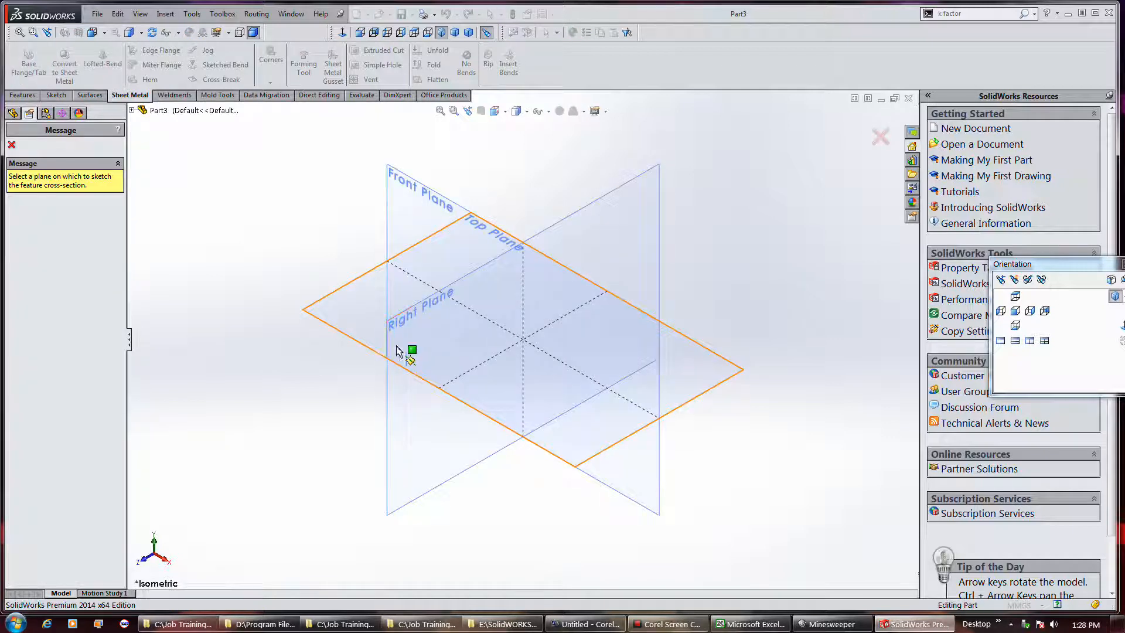
{"action": "left_click", "coordinate": [467, 335]}
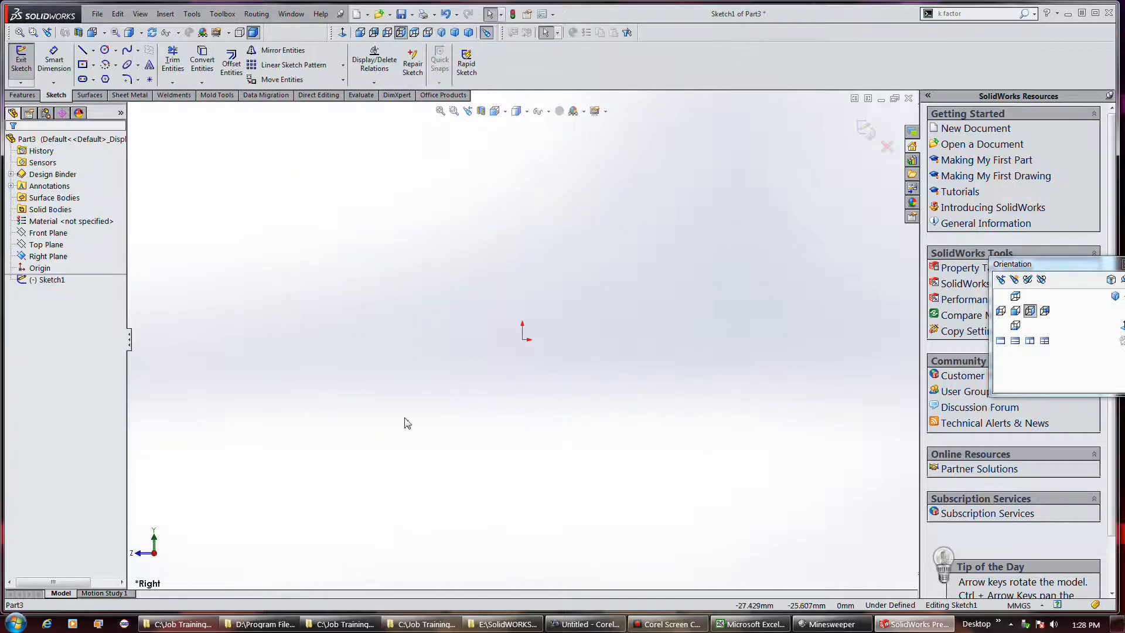
{"action": "left_click", "coordinate": [82, 51]}
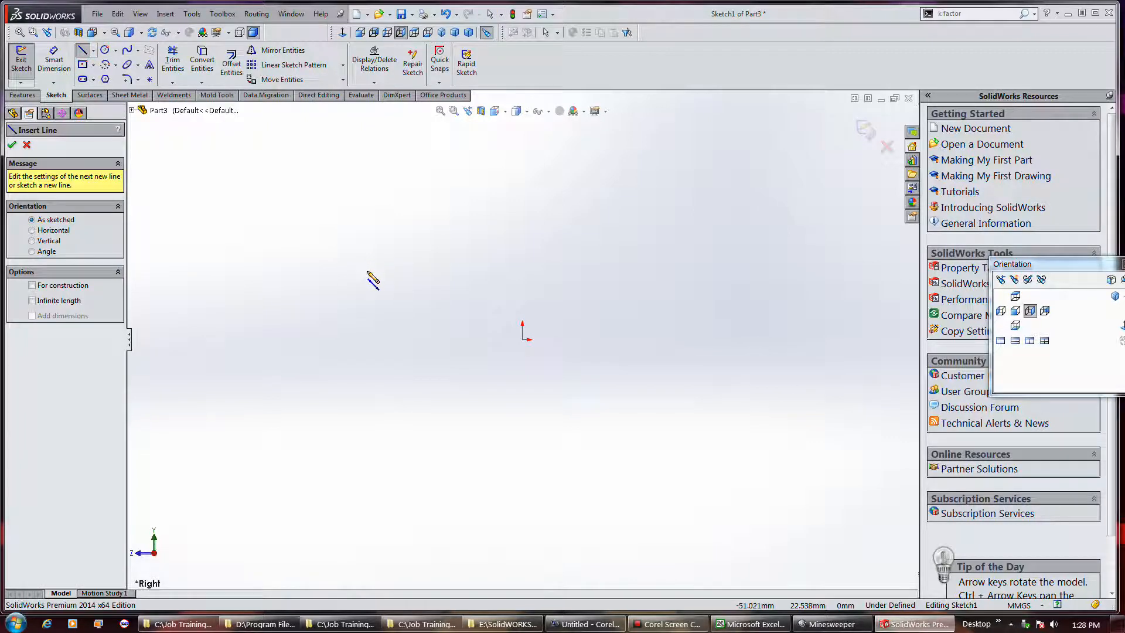
{"action": "left_click", "coordinate": [368, 271]}
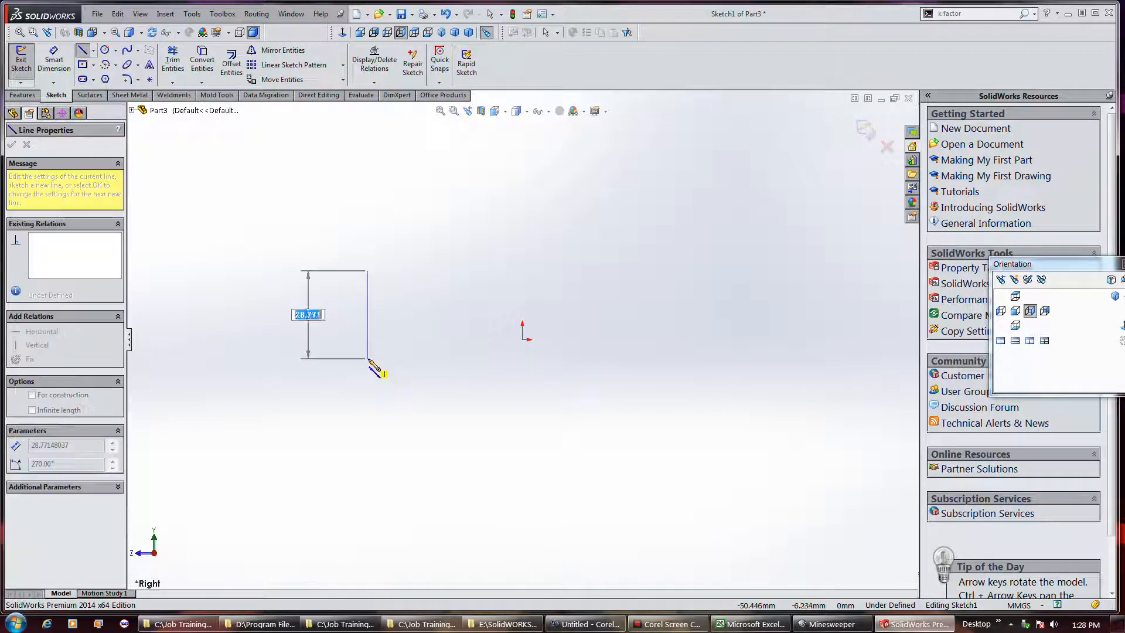
{"action": "type", "text": "25"}
{"action": "key", "text": "Return"}
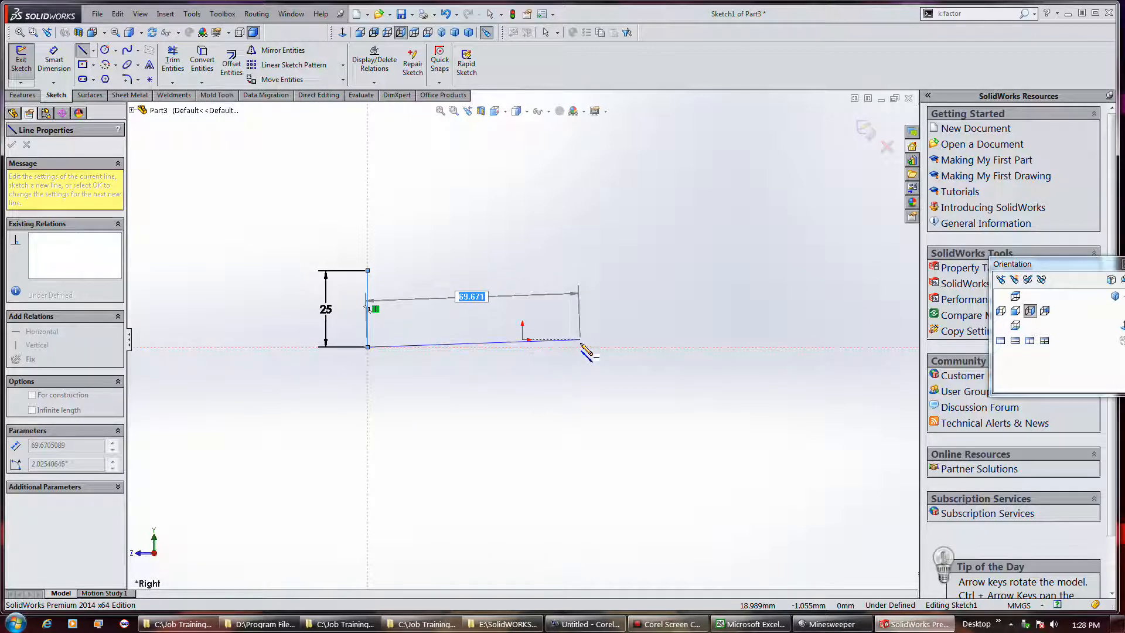
Complete the open U profile with a 75 mm horizontal base line and a 25 mm vertical line upward, and end the line chain
{"action": "left_click", "coordinate": [582, 346]}
{"action": "type", "text": "75"}
{"action": "key", "text": "Return"}
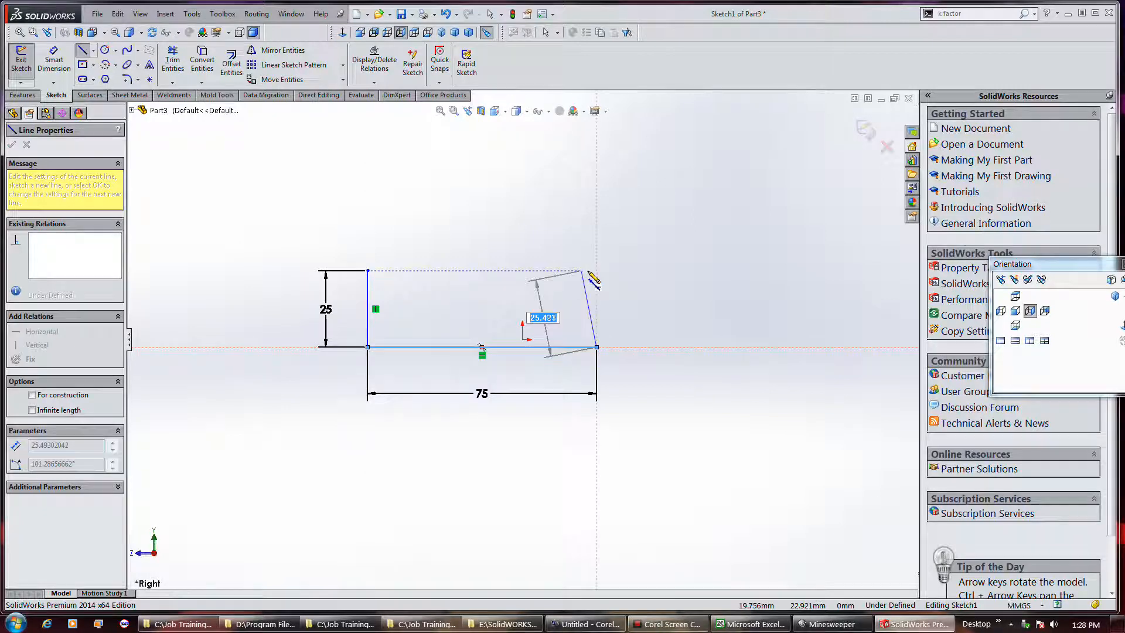
{"action": "type", "text": "25"}
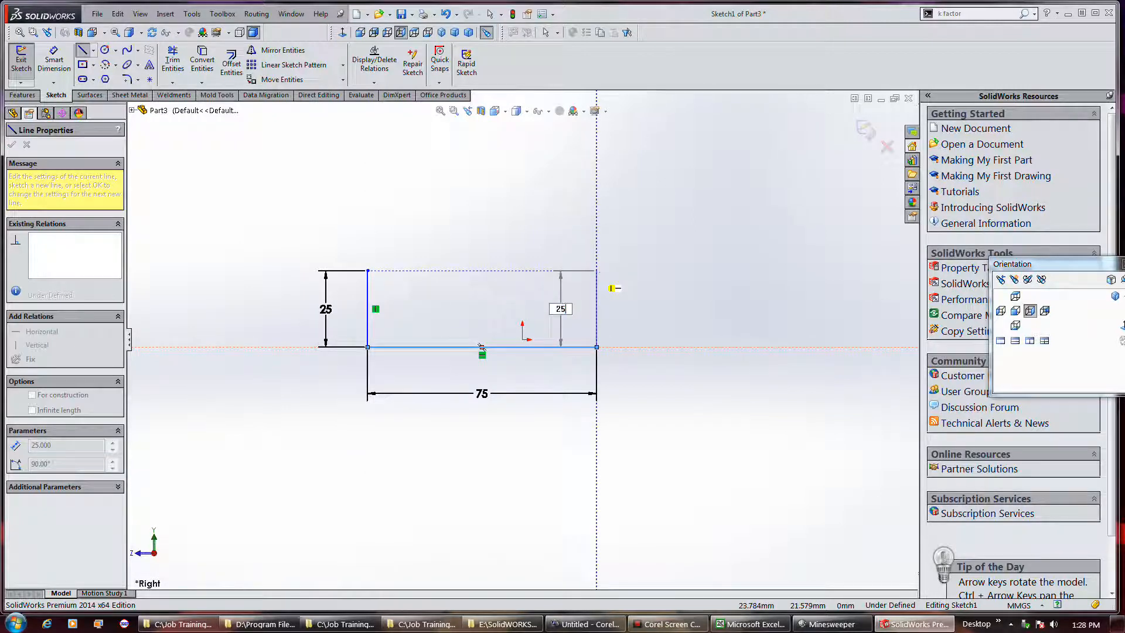
{"action": "key", "text": "Return"}
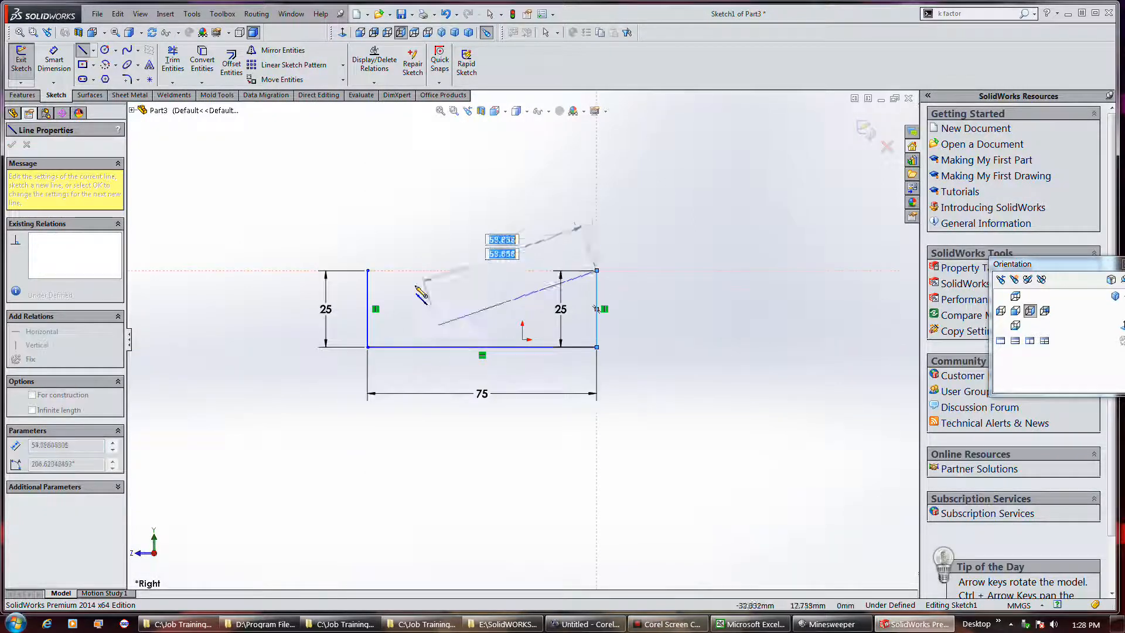
{"action": "double_click", "coordinate": [413, 286]}
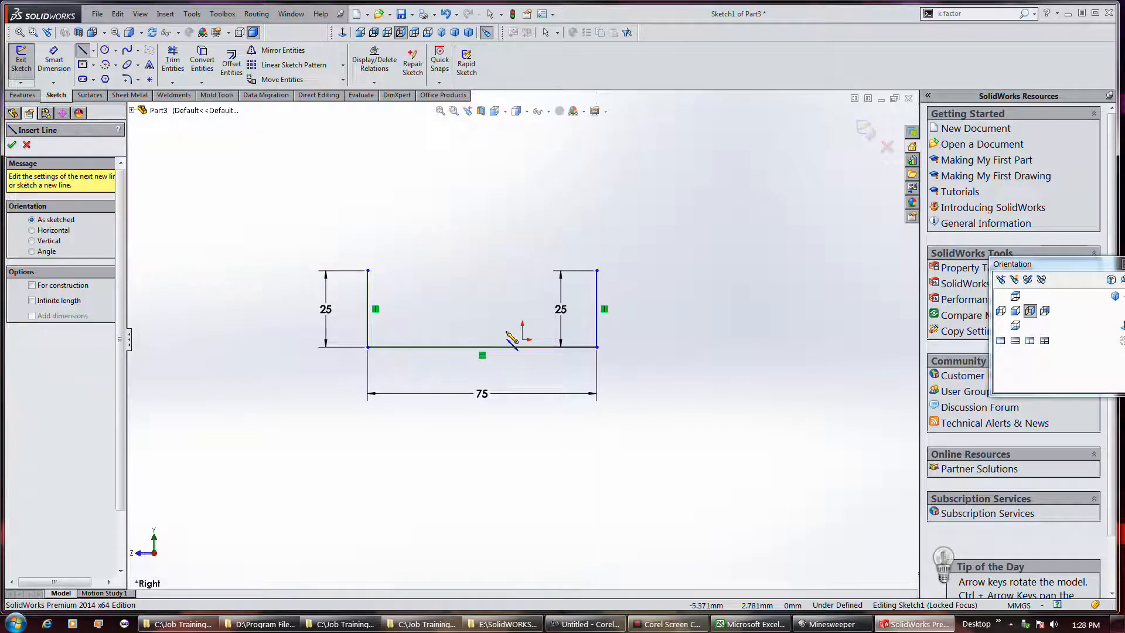
{"action": "right_click", "coordinate": [484, 334]}
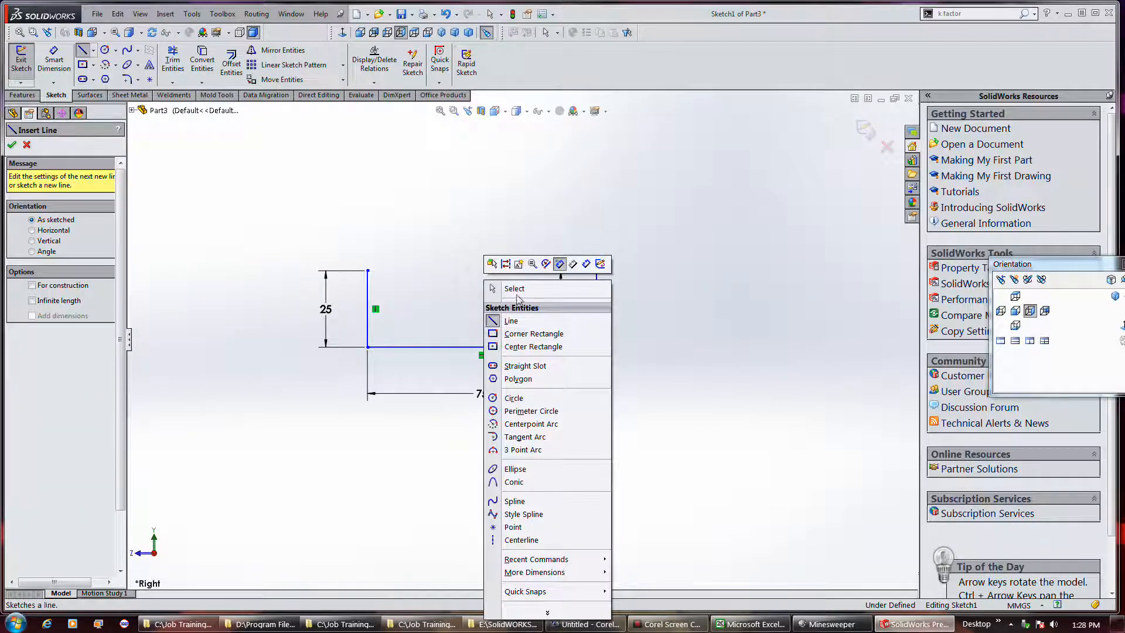
{"action": "left_click", "coordinate": [515, 289]}
Make the midpoint of the profile's horizontal base line coincident with the sketch origin
{"action": "right_click", "coordinate": [478, 347]}
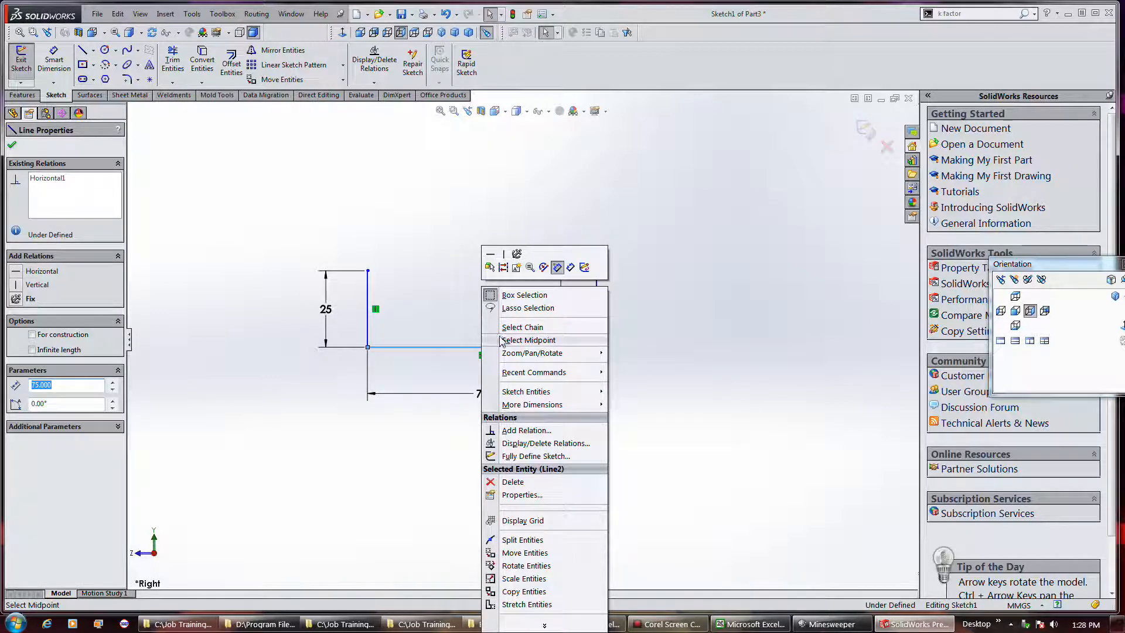
{"action": "left_click", "coordinate": [502, 340]}
{"action": "left_click", "coordinate": [482, 348]}
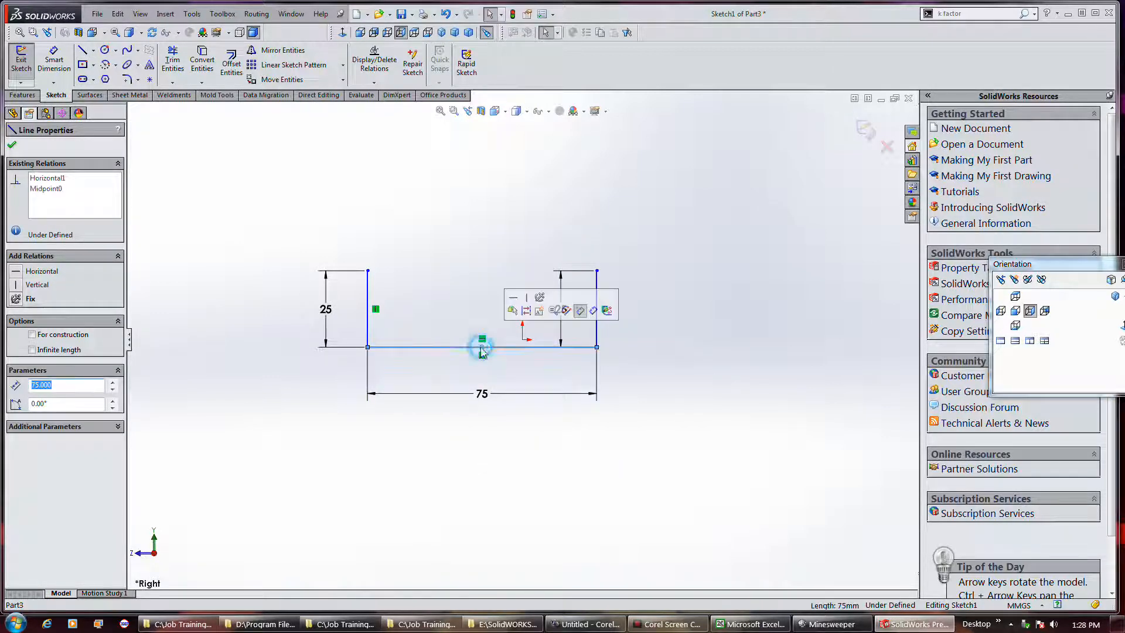
{"action": "right_click", "coordinate": [495, 347]}
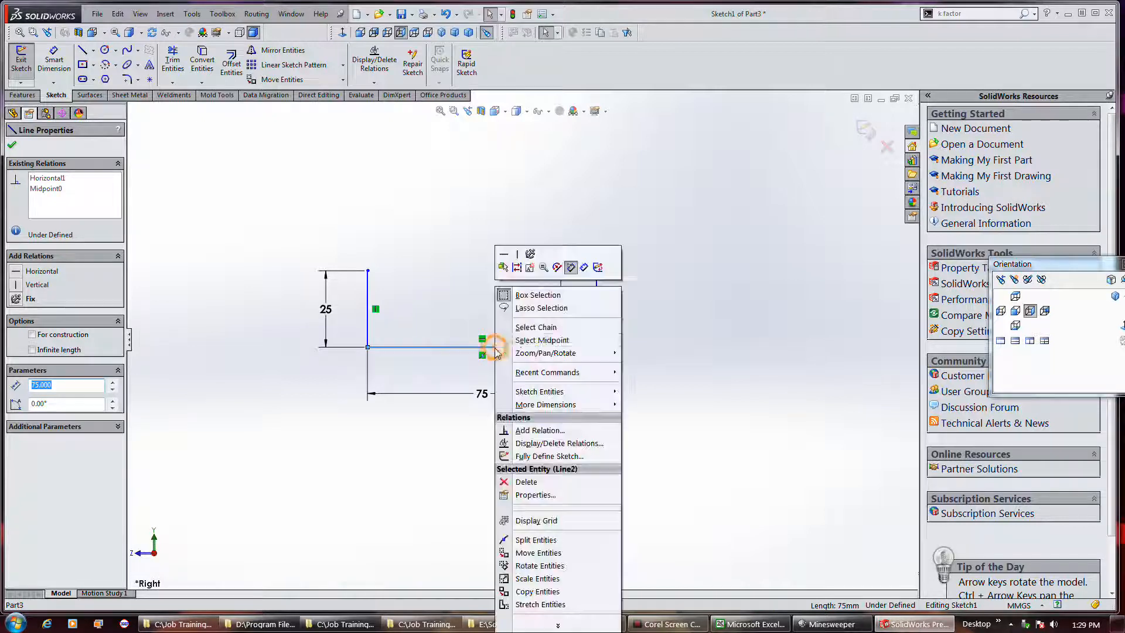
{"action": "left_click", "coordinate": [518, 341]}
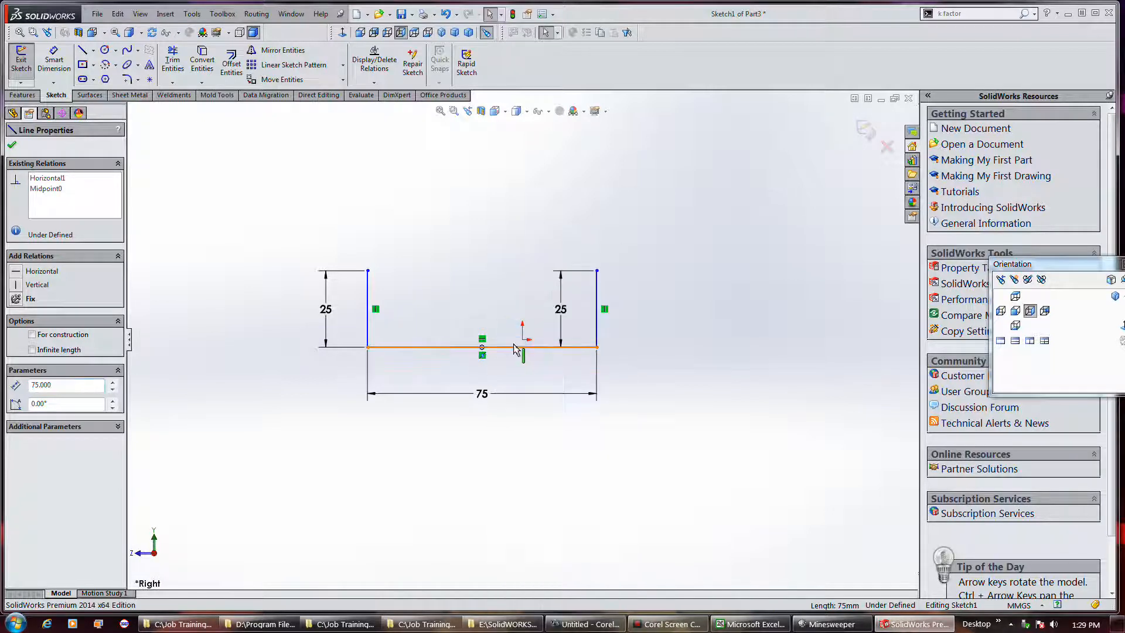
{"action": "left_click", "coordinate": [523, 341], "text": "ctrl"}
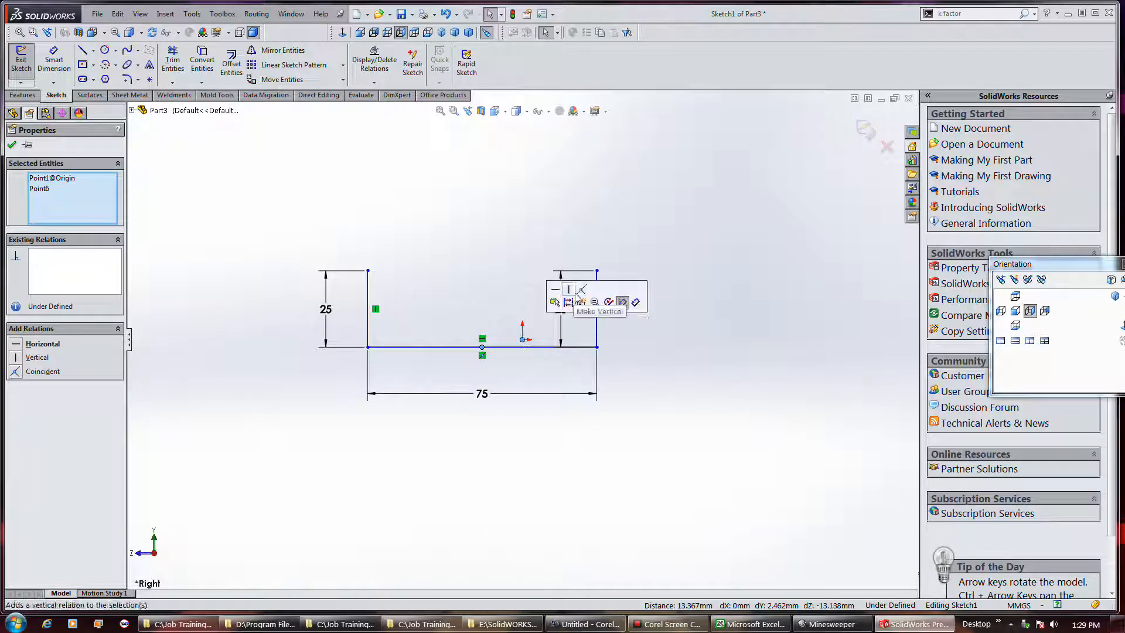
{"action": "left_click", "coordinate": [577, 291]}
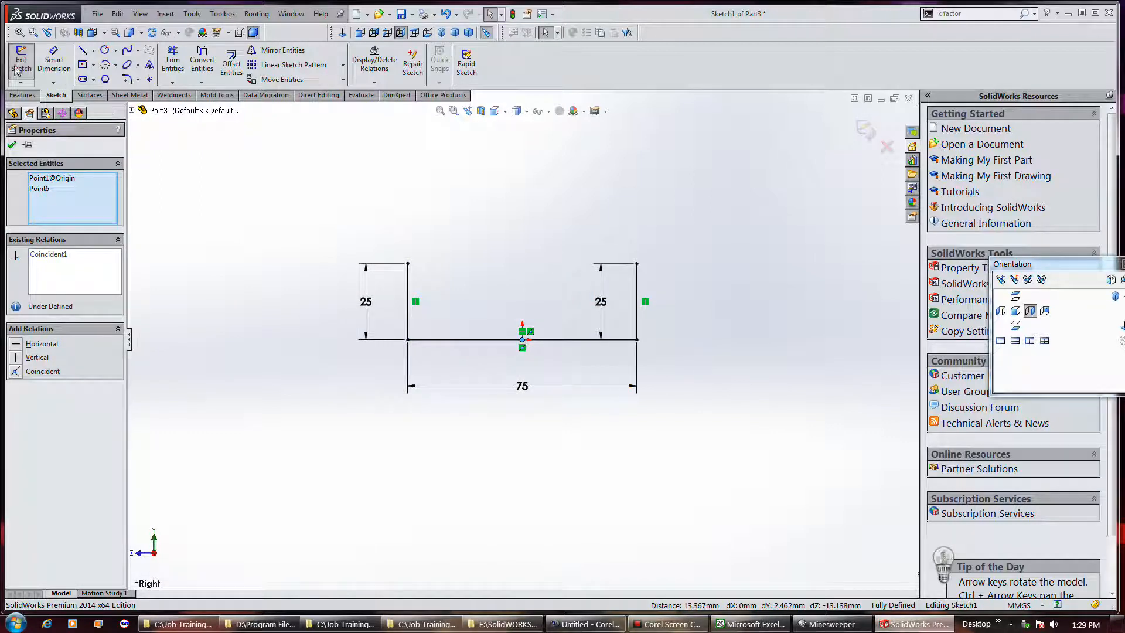
Exit the sketch and set the base flange to extrude Mid Plane with a depth of 100 mm
{"action": "left_click", "coordinate": [358, 317]}
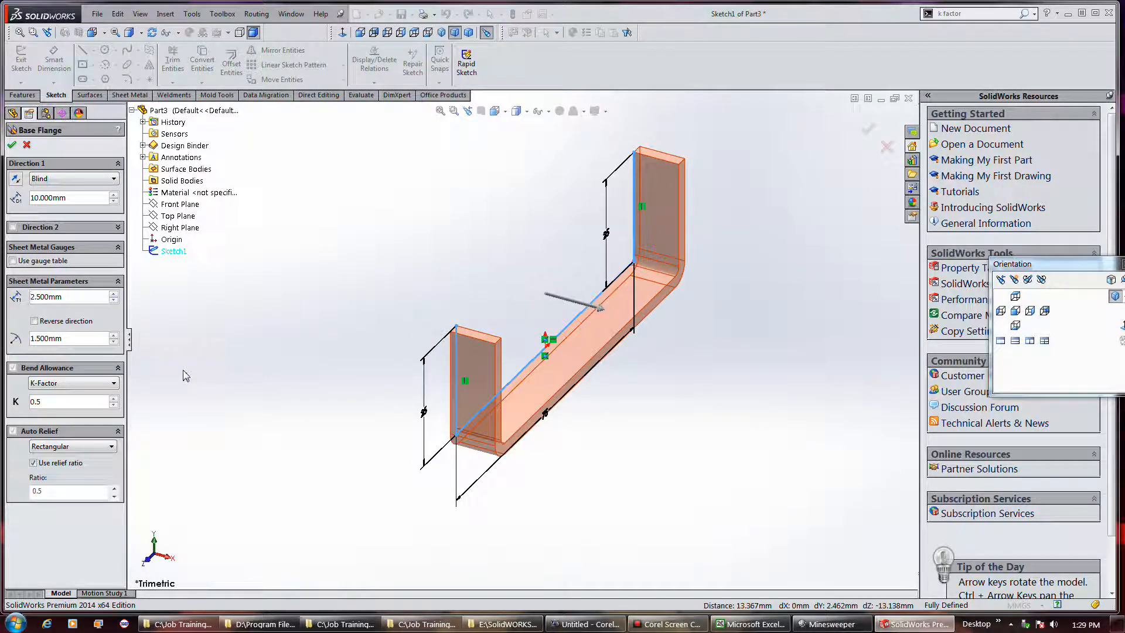
{"action": "left_click", "coordinate": [71, 179]}
{"action": "left_click", "coordinate": [48, 226]}
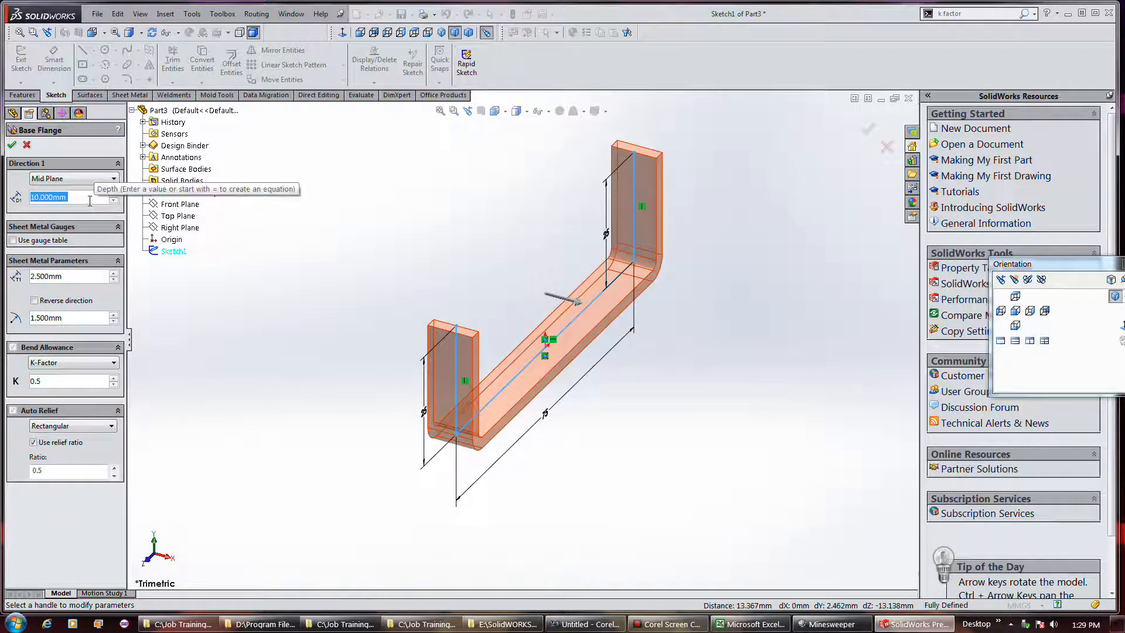
{"action": "type", "text": "100"}
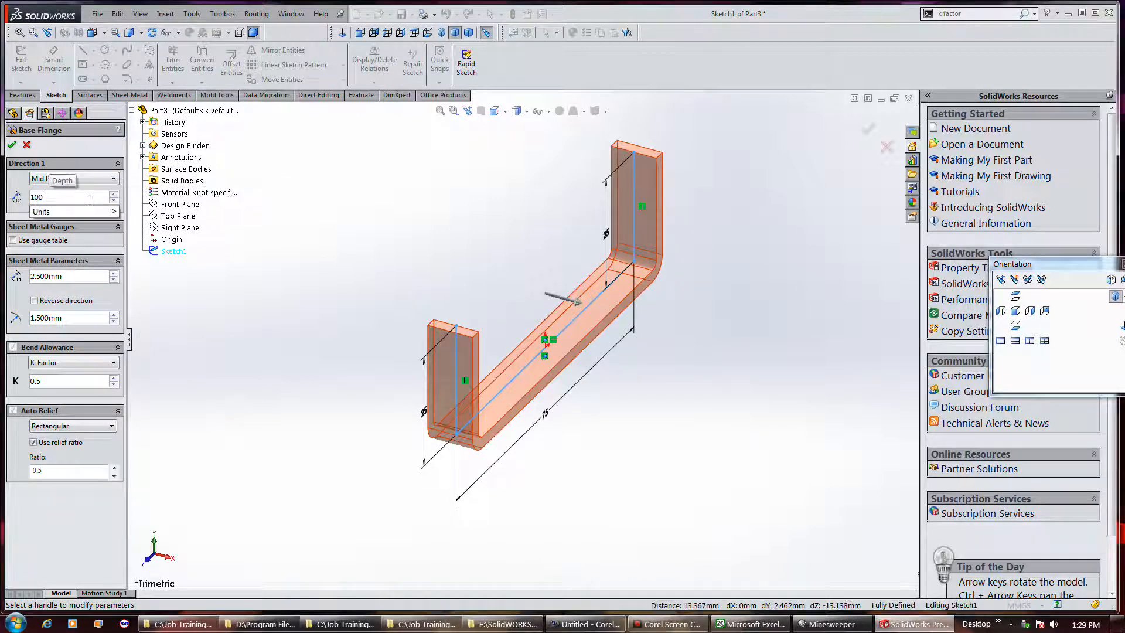
{"action": "key", "text": "Return"}
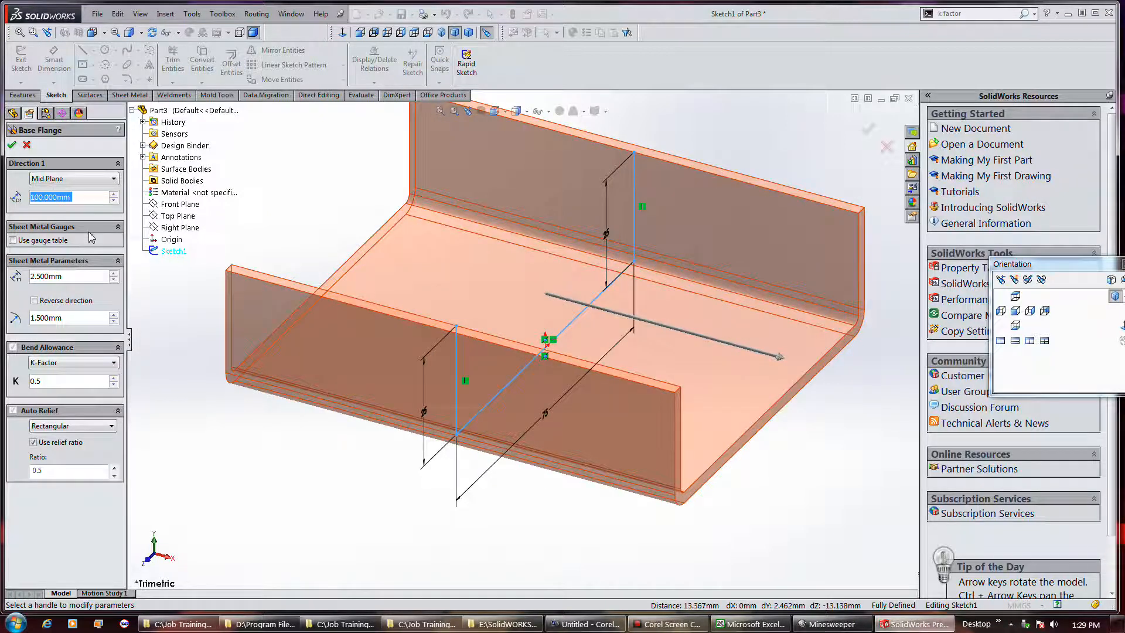
{"action": "left_click", "coordinate": [655, 626]}
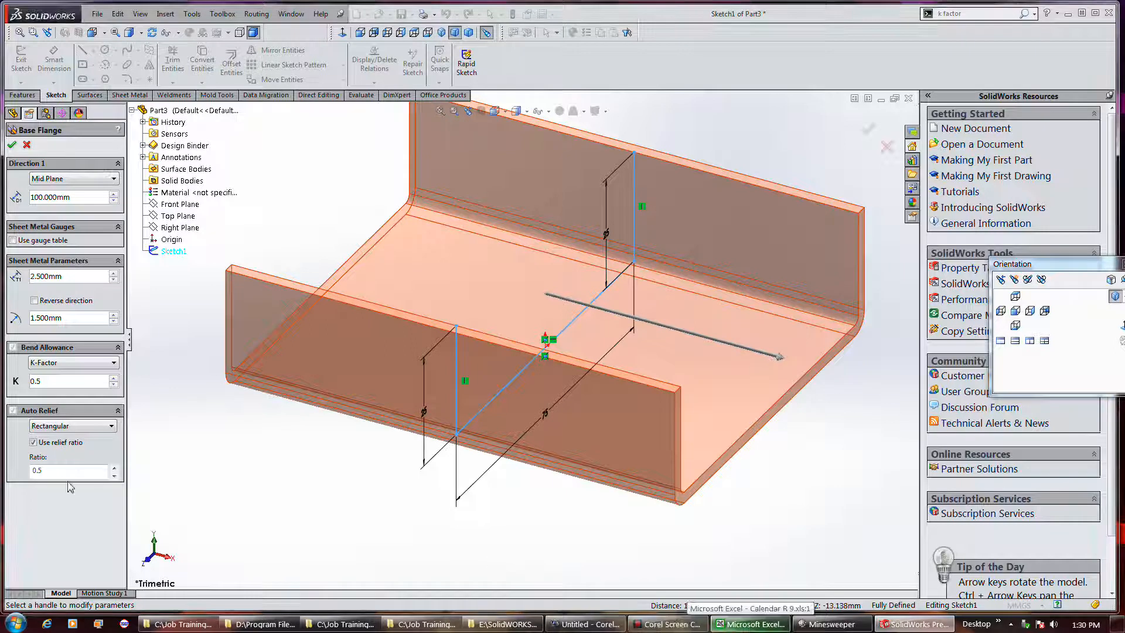
Change the base flange's bend allowance type to Bend Table and start browsing for the table folder
{"action": "left_click", "coordinate": [115, 363]}
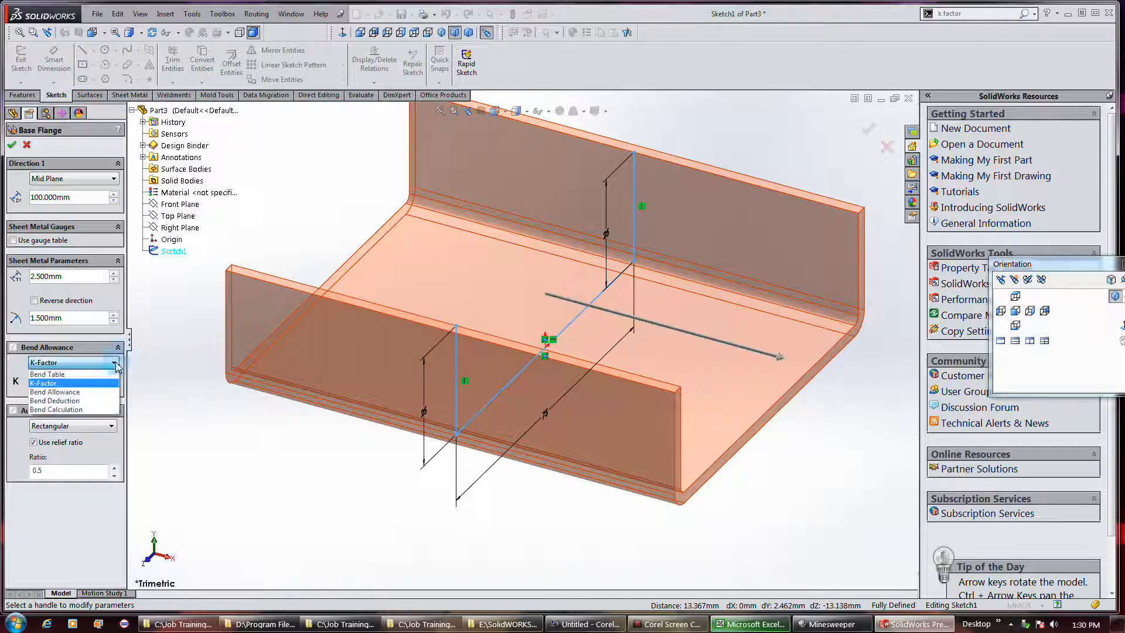
{"action": "left_click", "coordinate": [86, 375]}
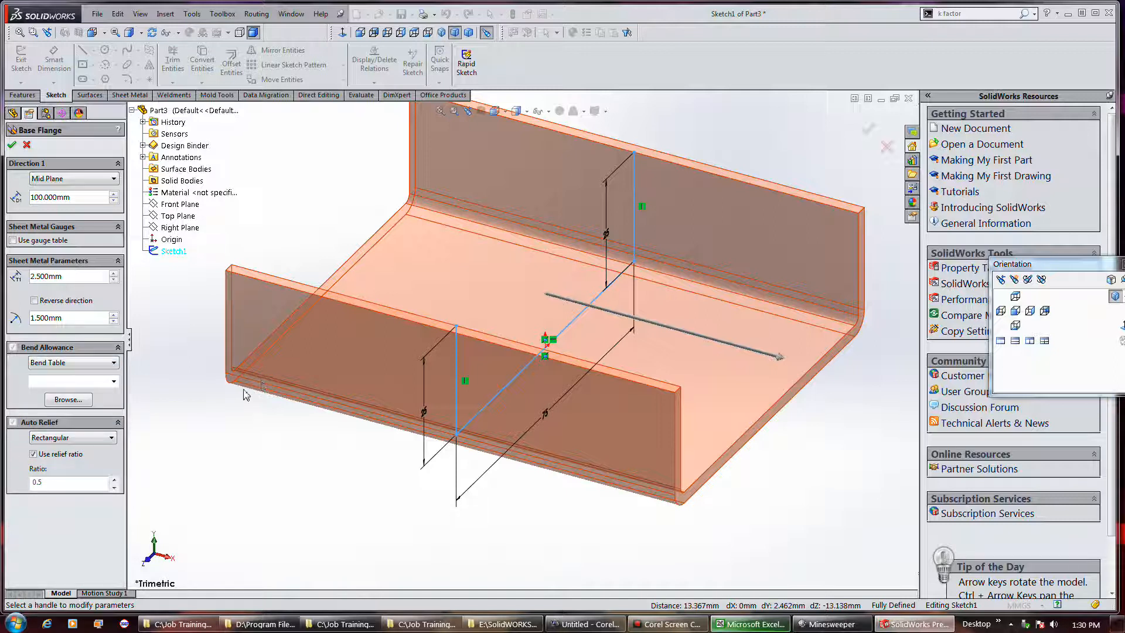
{"action": "left_click", "coordinate": [68, 399]}
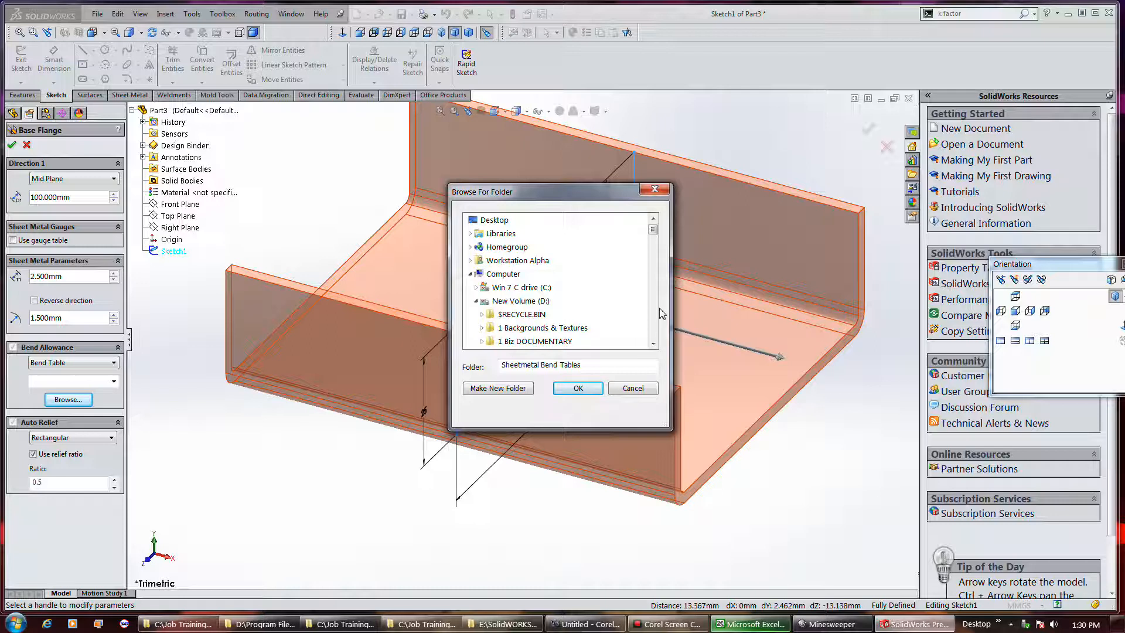
Choose the bend allowance folder within Sheetmetal Bend Tables, under lang and english, as the source of the bend tables
{"action": "left_click", "coordinate": [580, 315]}
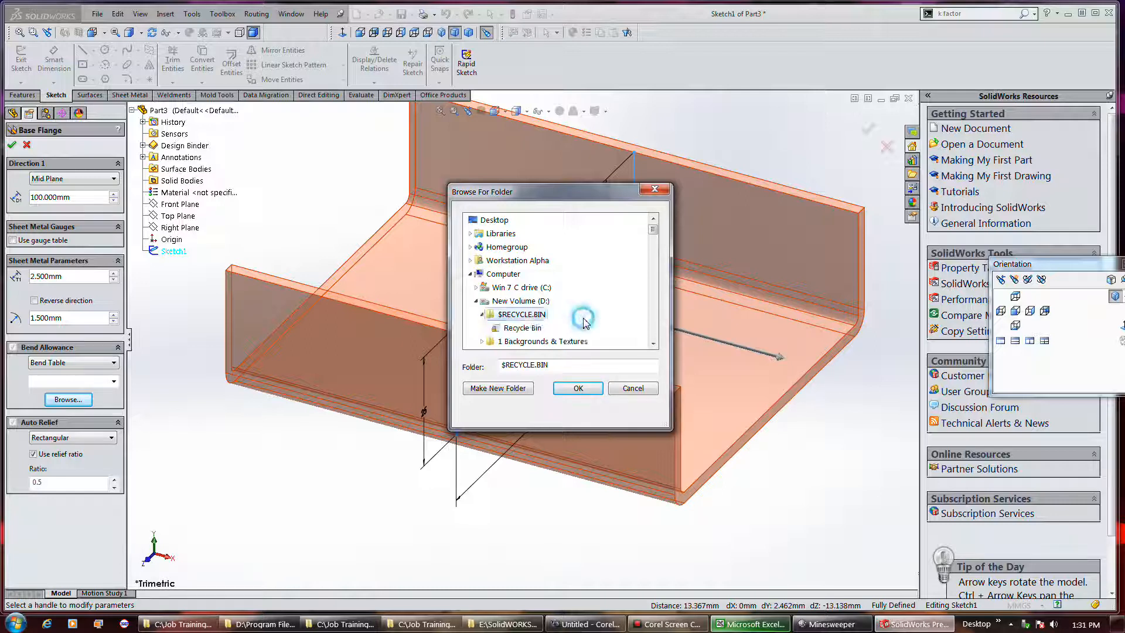
{"action": "scroll", "coordinate": [586, 323], "scroll_direction": "down", "scroll_amount": 3}
{"action": "scroll", "coordinate": [586, 323], "scroll_direction": "down", "scroll_amount": 12}
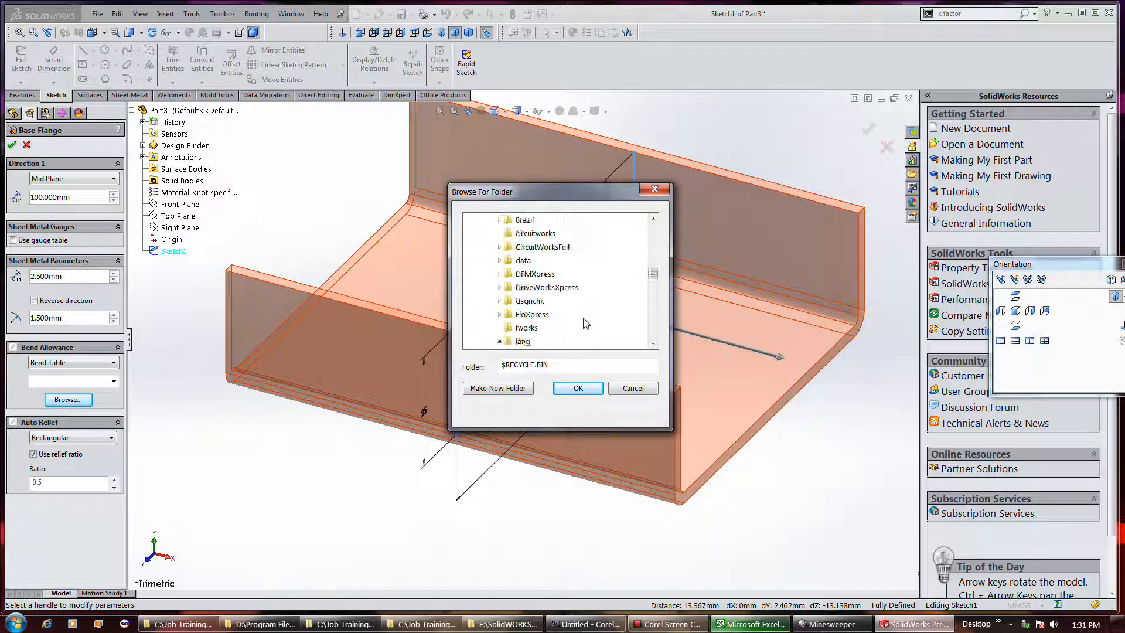
{"action": "scroll", "coordinate": [586, 323], "scroll_direction": "down", "scroll_amount": 1}
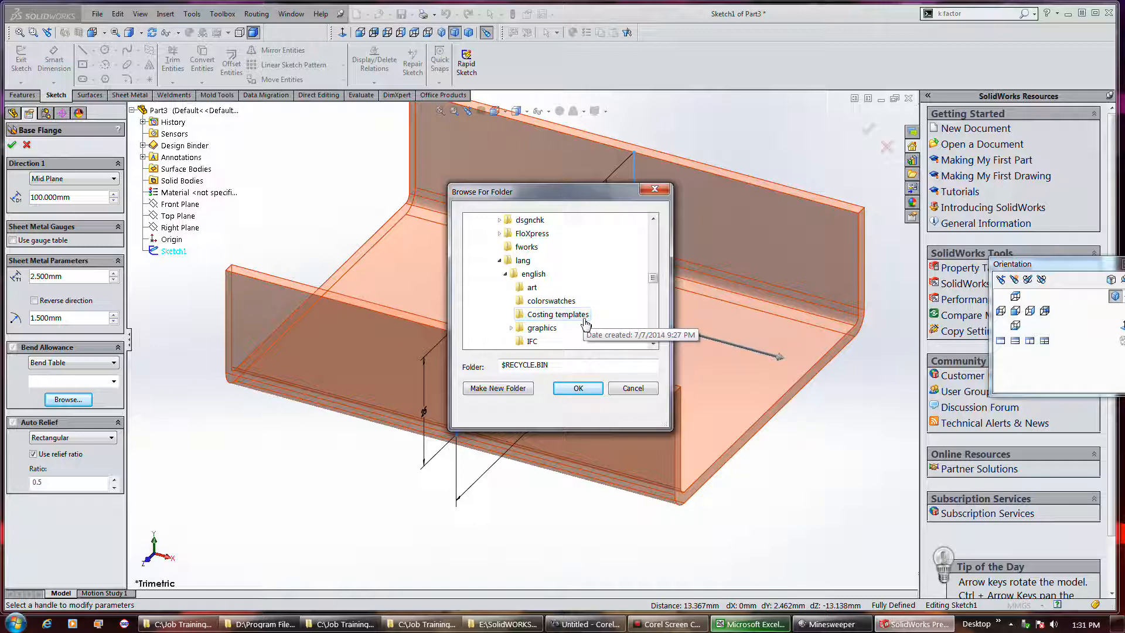
{"action": "scroll", "coordinate": [585, 323], "scroll_direction": "down", "scroll_amount": 1}
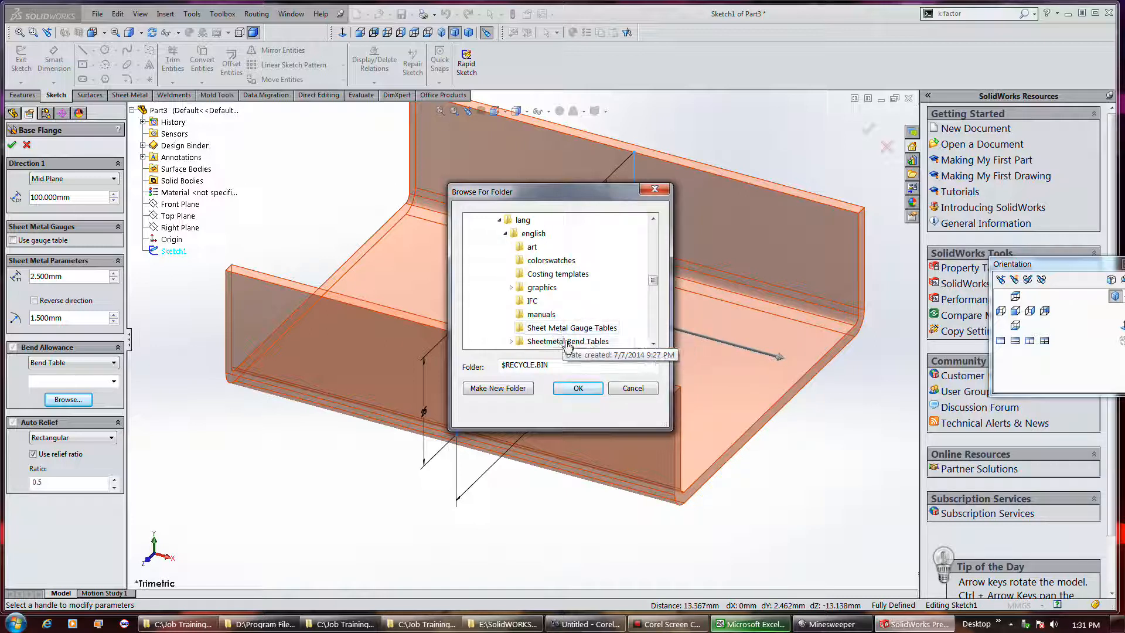
{"action": "double_click", "coordinate": [568, 342]}
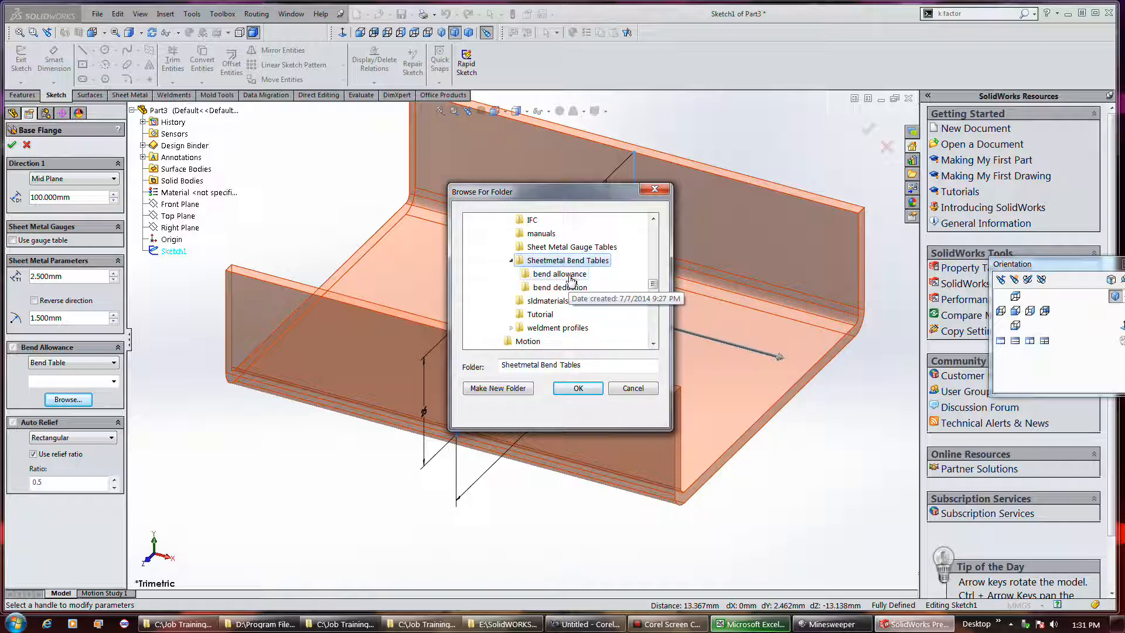
{"action": "left_click", "coordinate": [572, 278]}
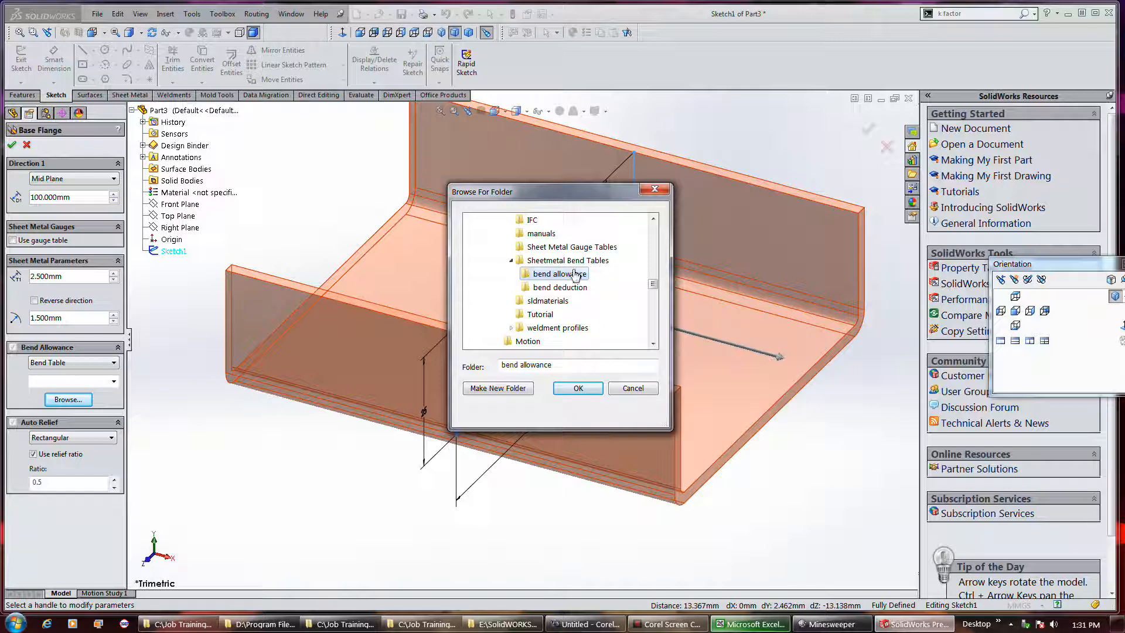
{"action": "scroll", "coordinate": [603, 307], "scroll_direction": "up", "scroll_amount": 2}
{"action": "scroll", "coordinate": [603, 308], "scroll_direction": "up", "scroll_amount": 3}
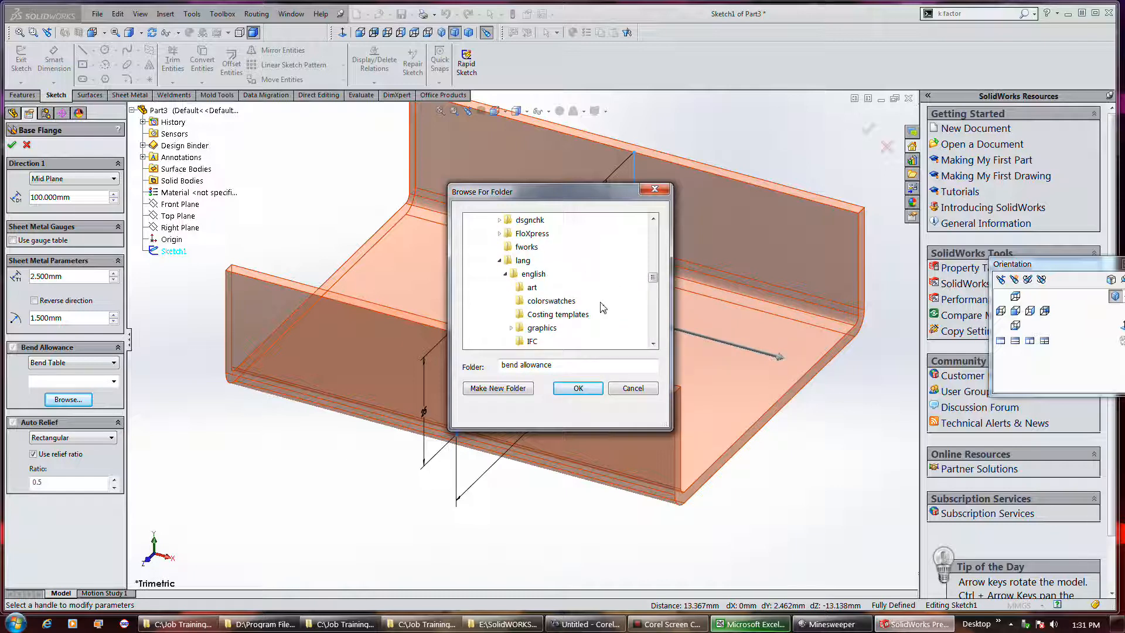
{"action": "scroll", "coordinate": [531, 271], "scroll_direction": "up", "scroll_amount": 3}
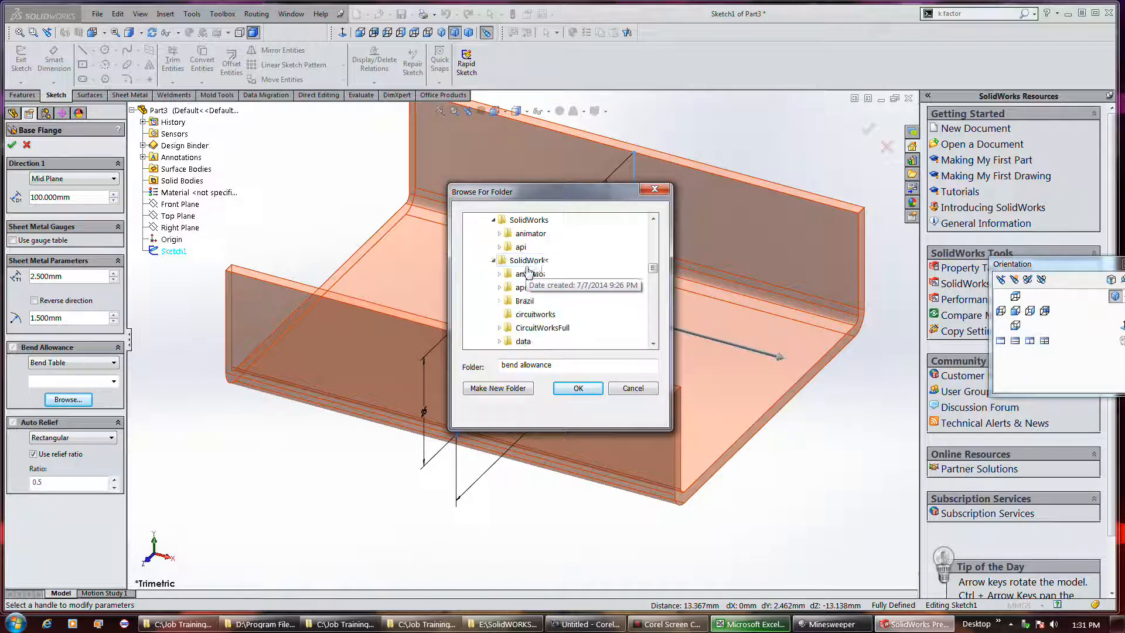
{"action": "scroll", "coordinate": [544, 270], "scroll_direction": "down", "scroll_amount": 6}
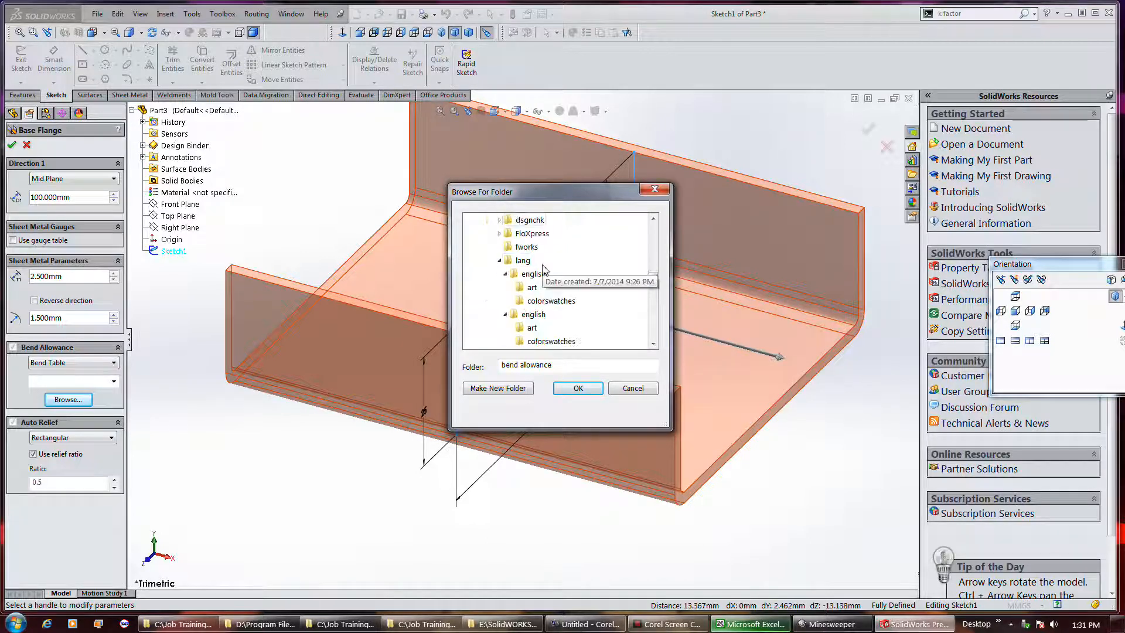
{"action": "scroll", "coordinate": [544, 270], "scroll_direction": "up", "scroll_amount": 7}
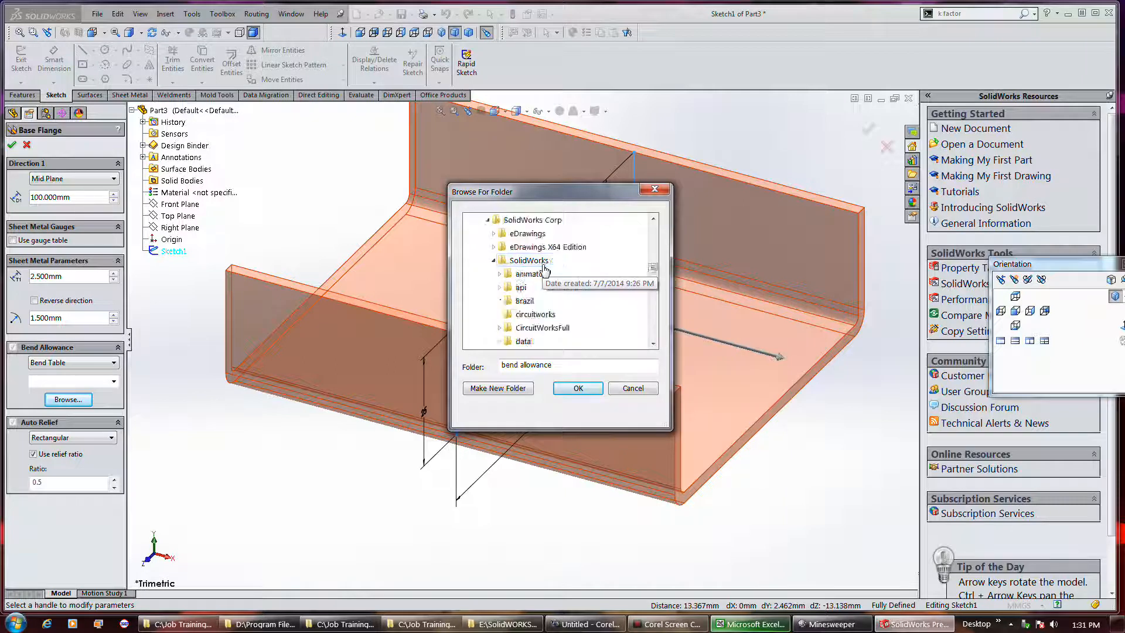
{"action": "scroll", "coordinate": [544, 269], "scroll_direction": "down", "scroll_amount": 7}
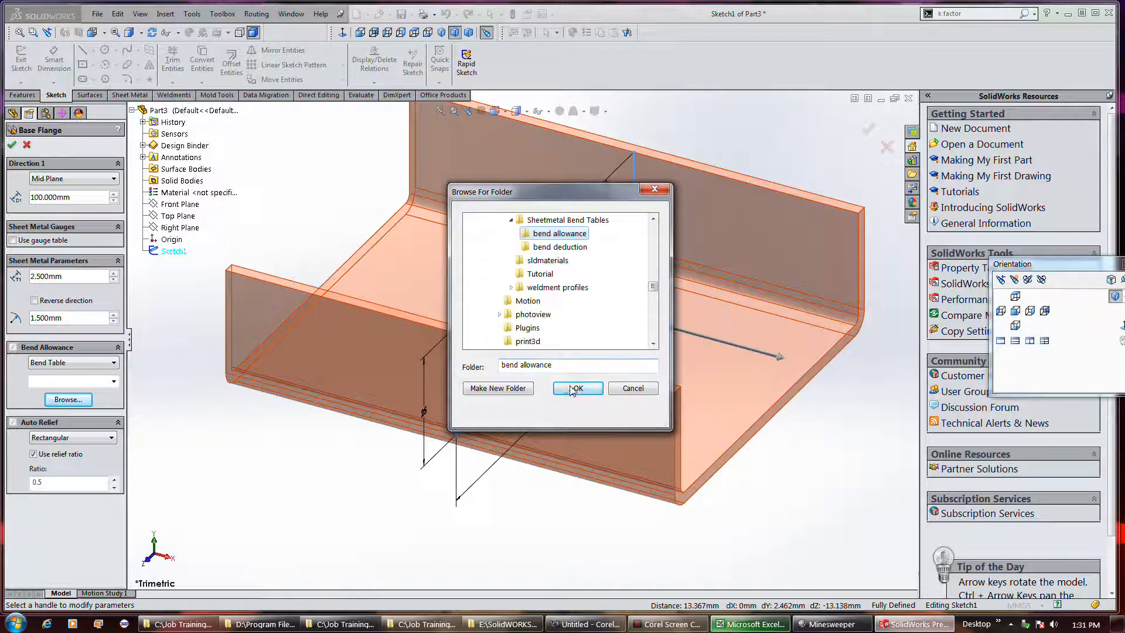
{"action": "left_click", "coordinate": [574, 388]}
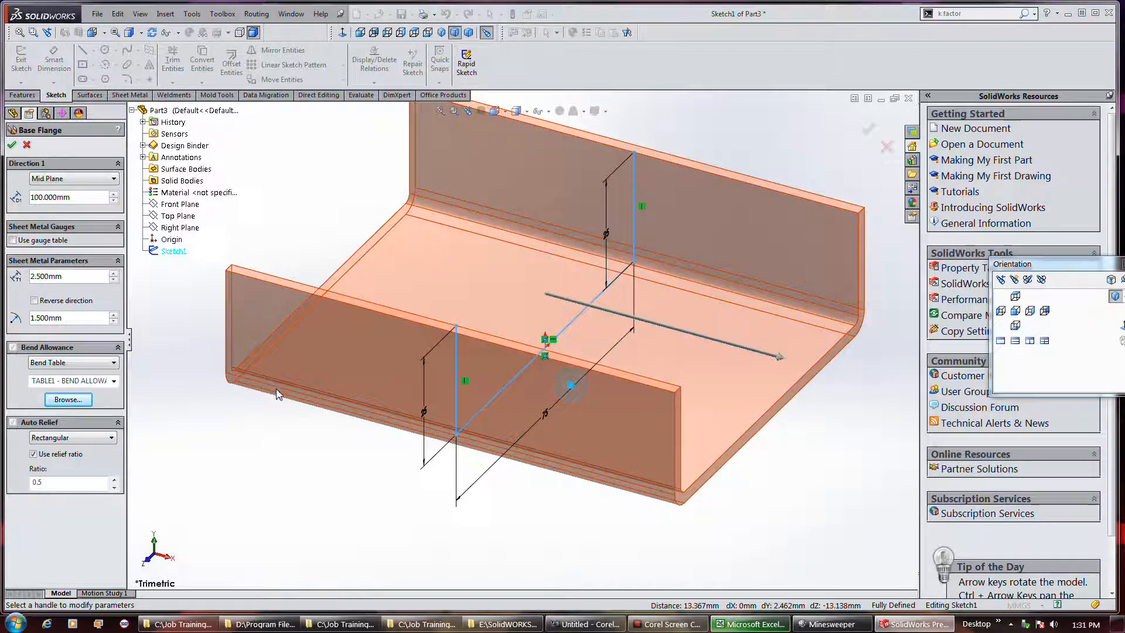
Review the available bend allowance tables and change the base flange's bend allowance type to K-Factor
{"action": "left_click", "coordinate": [115, 382]}
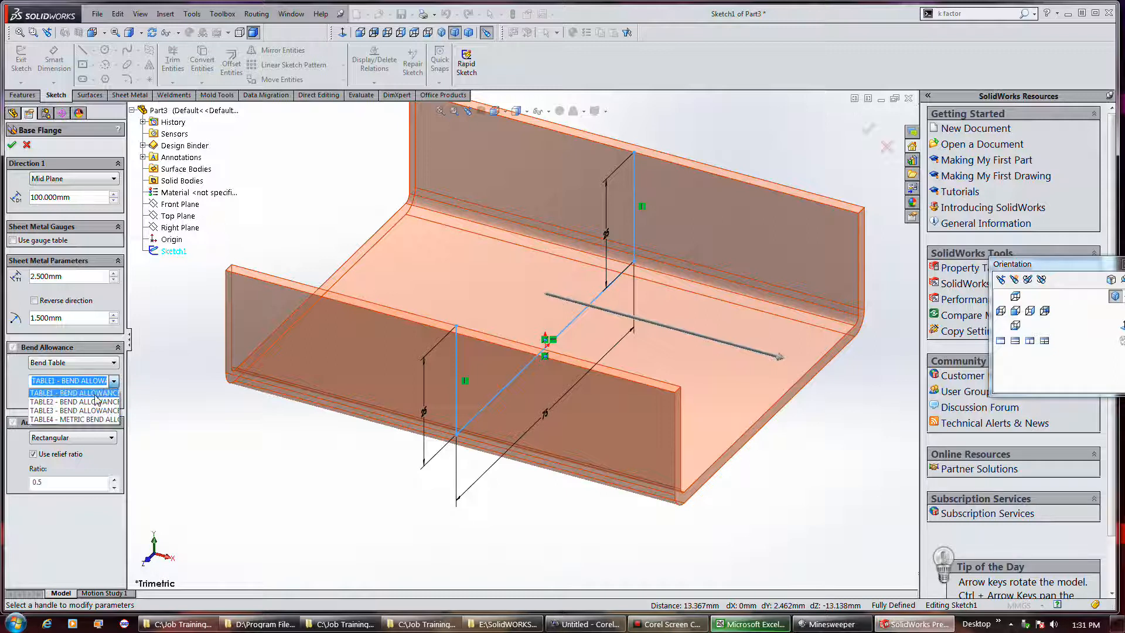
{"action": "left_click", "coordinate": [116, 365]}
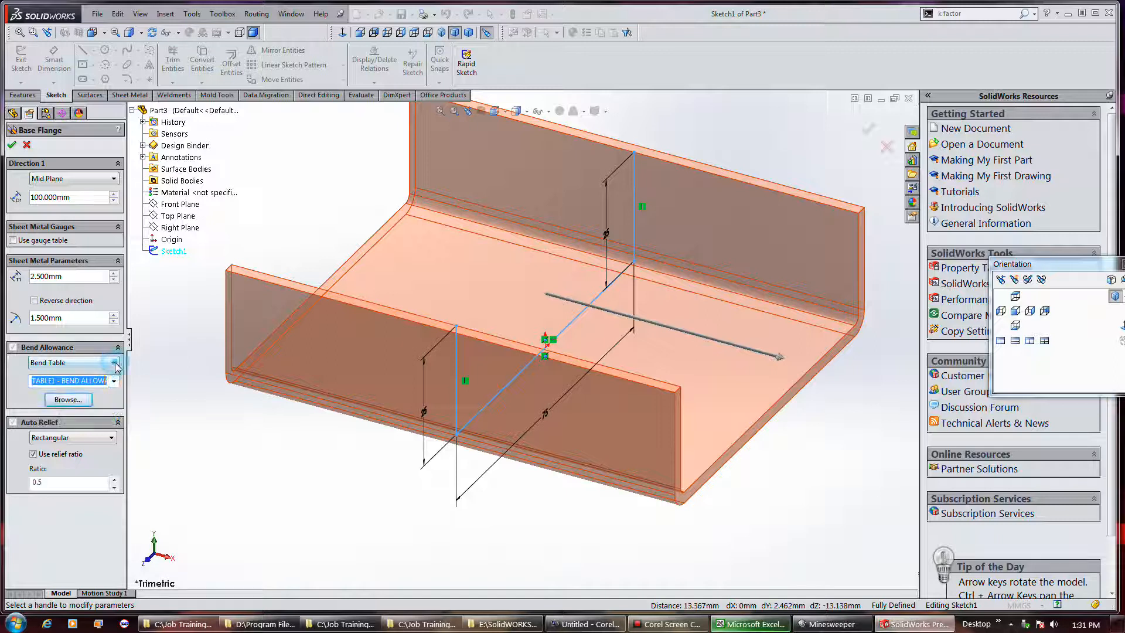
{"action": "left_click", "coordinate": [114, 363]}
{"action": "left_click", "coordinate": [99, 383]}
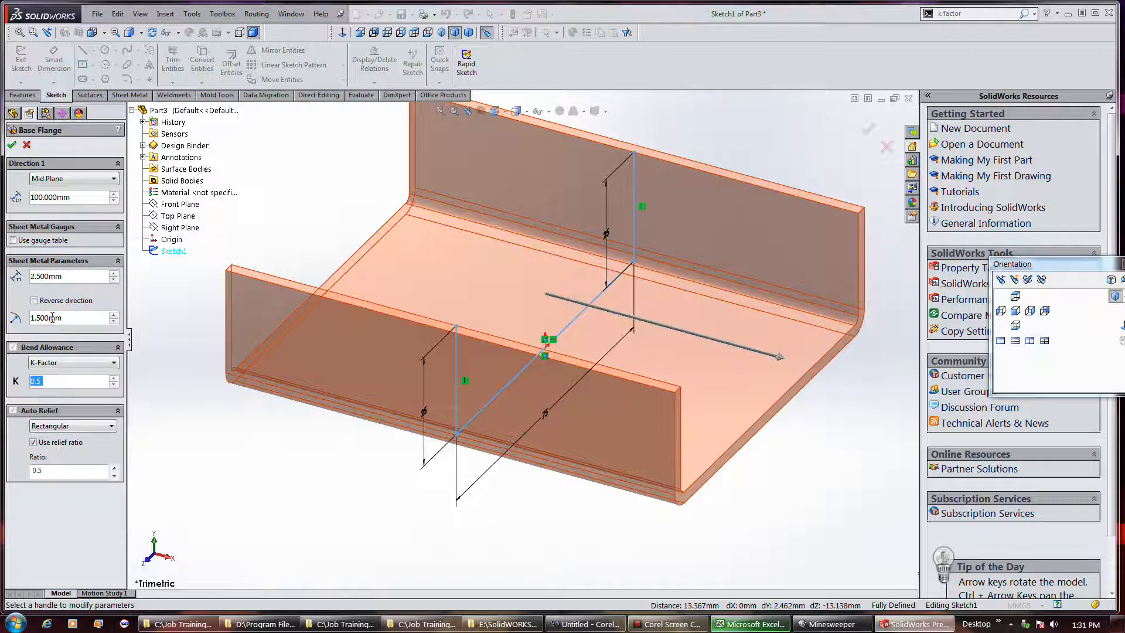
Enable the gauge table for the base flange, using the aluminum sample table with Gauge 18
{"action": "left_click", "coordinate": [46, 241]}
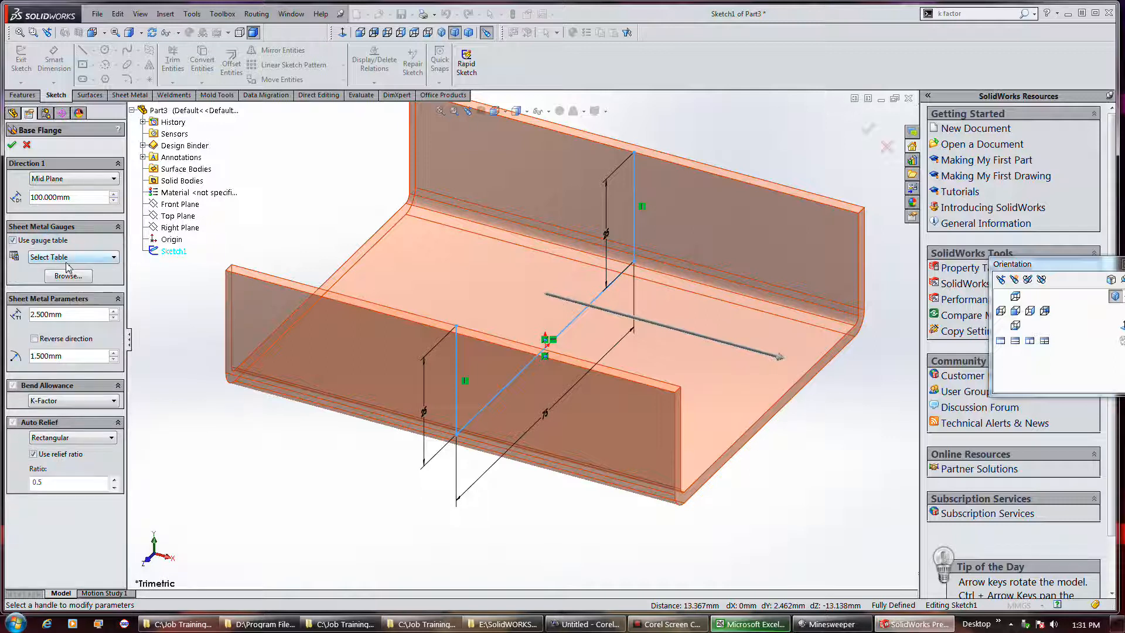
{"action": "left_click", "coordinate": [67, 258]}
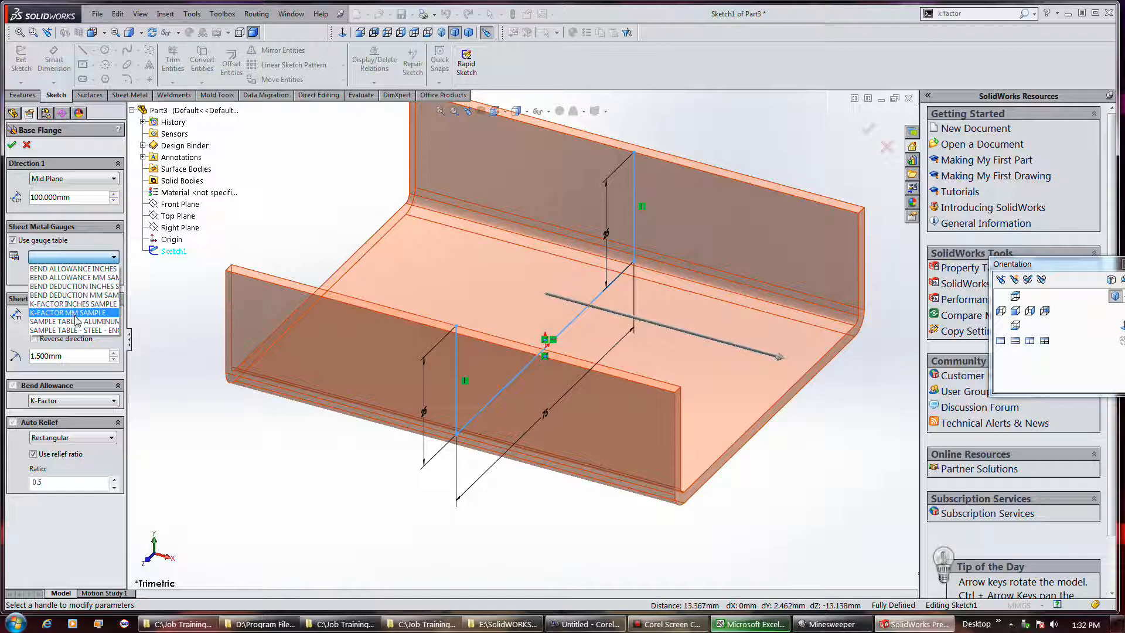
{"action": "left_click", "coordinate": [76, 321]}
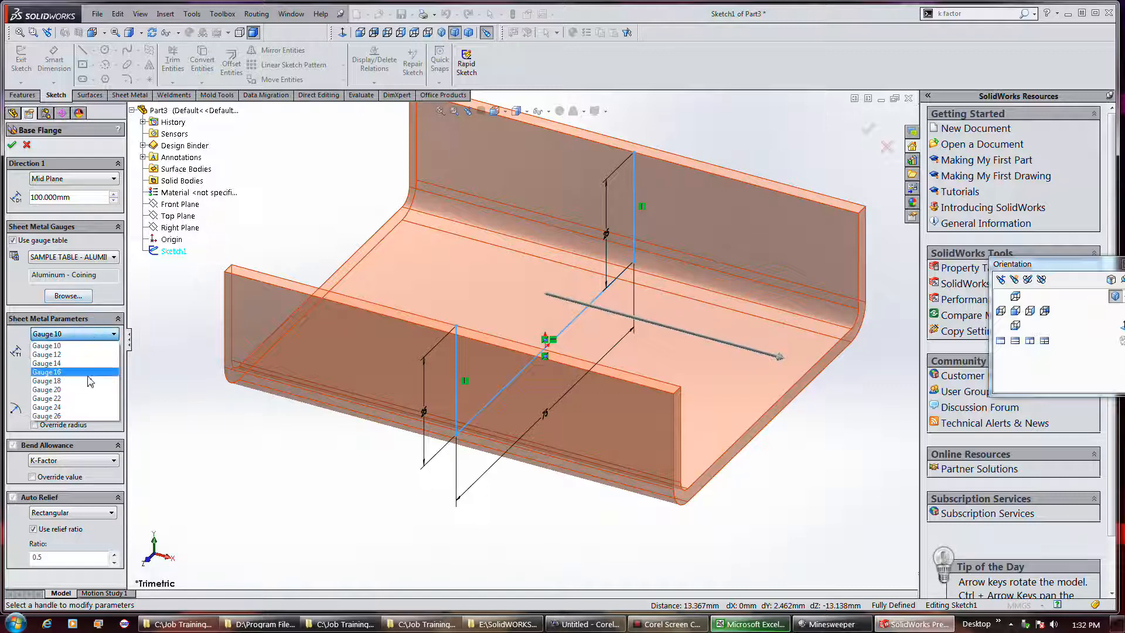
{"action": "left_click", "coordinate": [87, 381]}
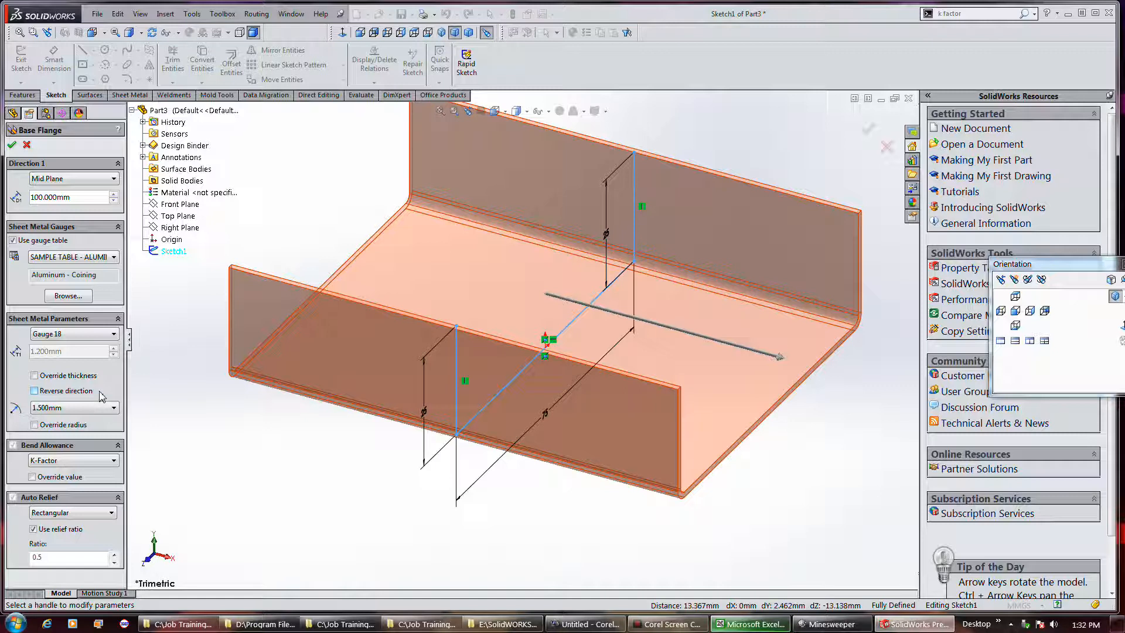
Try the reverse direction and override radius options on the base flange, restoring each one
{"action": "left_click", "coordinate": [63, 391]}
{"action": "left_click", "coordinate": [63, 391]}
{"action": "left_click", "coordinate": [71, 429]}
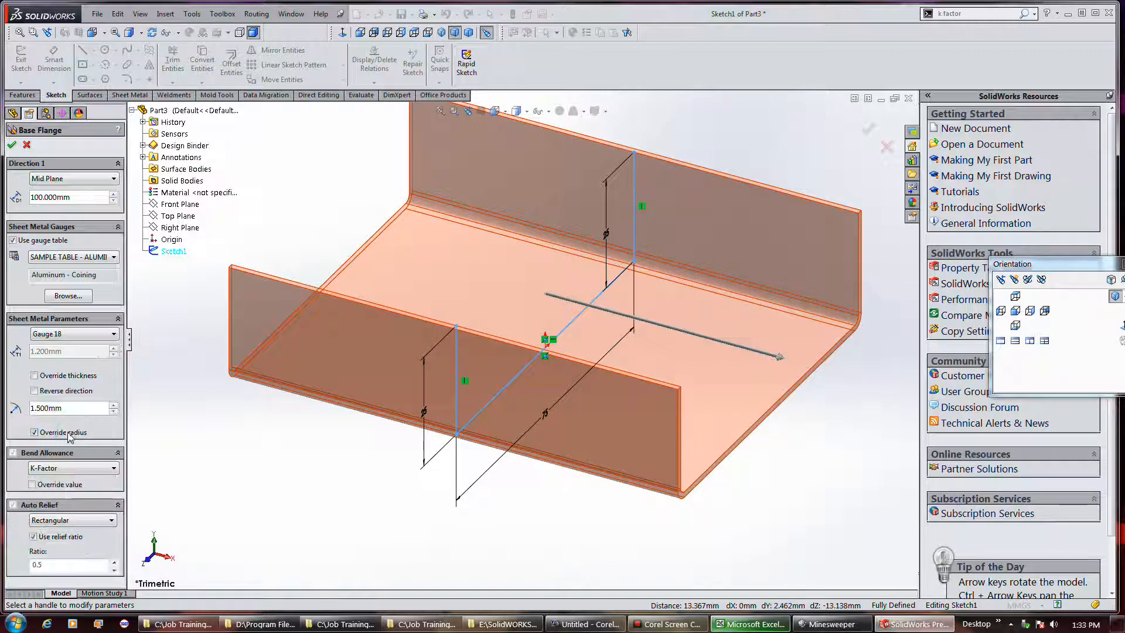
{"action": "left_click", "coordinate": [69, 433]}
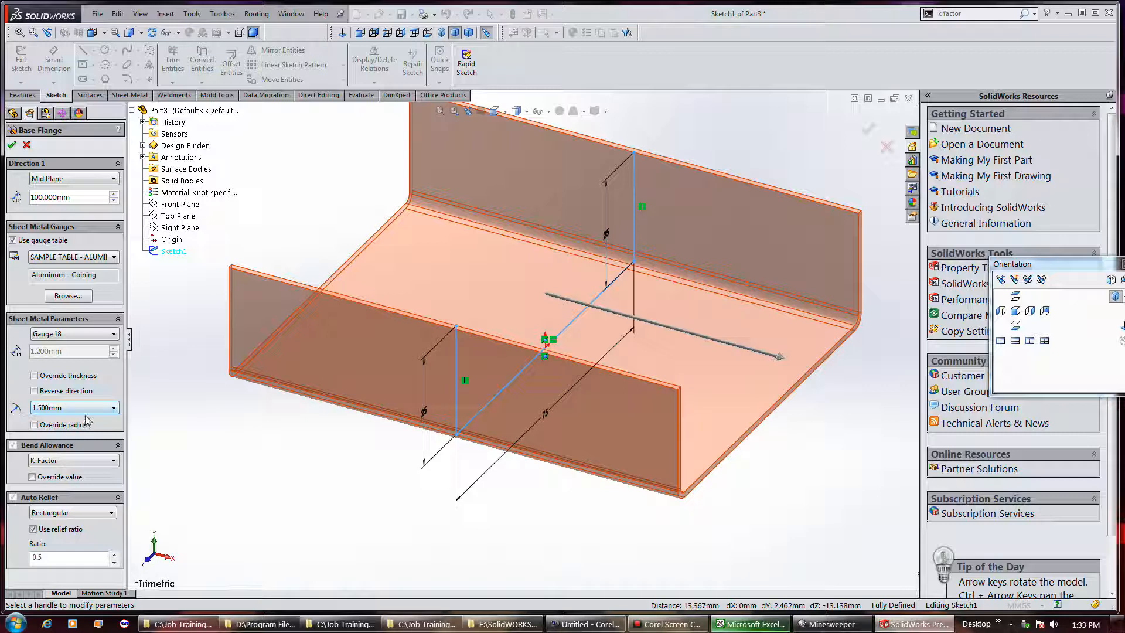
Set the base flange's bend radius to 3 mm with Rectangular auto relief and accept the flange
{"action": "left_click", "coordinate": [115, 409]}
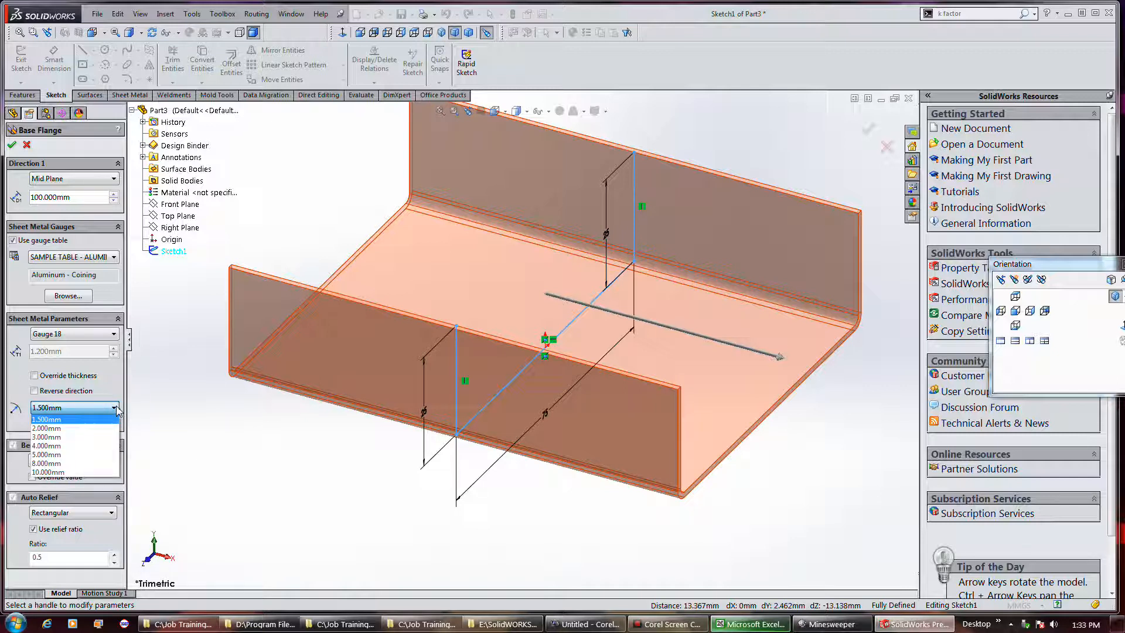
{"action": "left_click", "coordinate": [88, 438]}
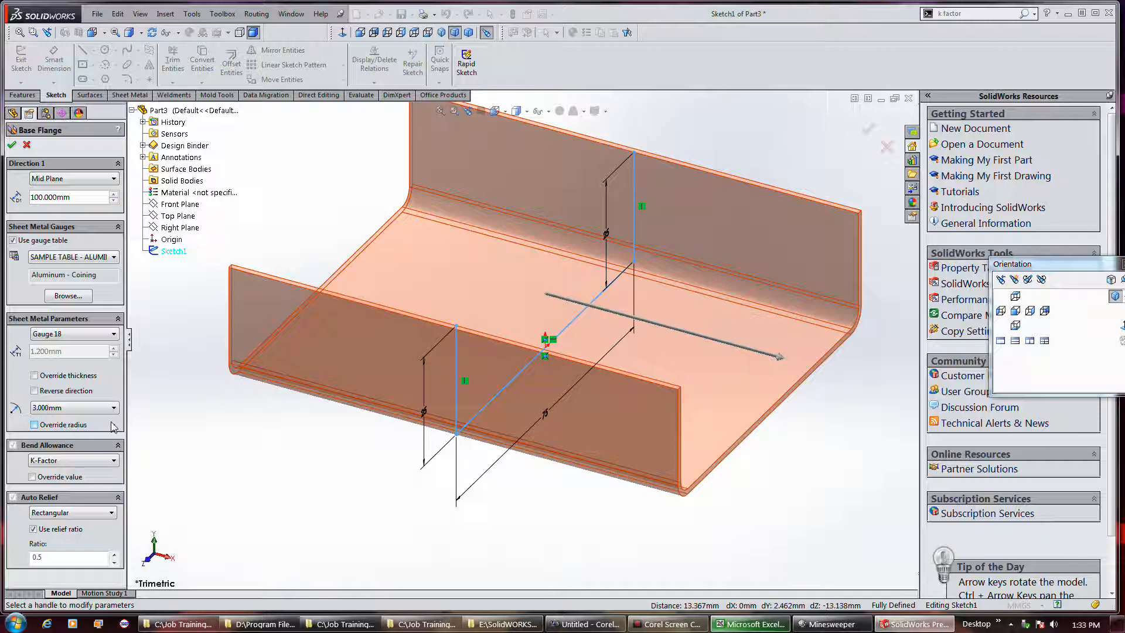
{"action": "left_click", "coordinate": [98, 513]}
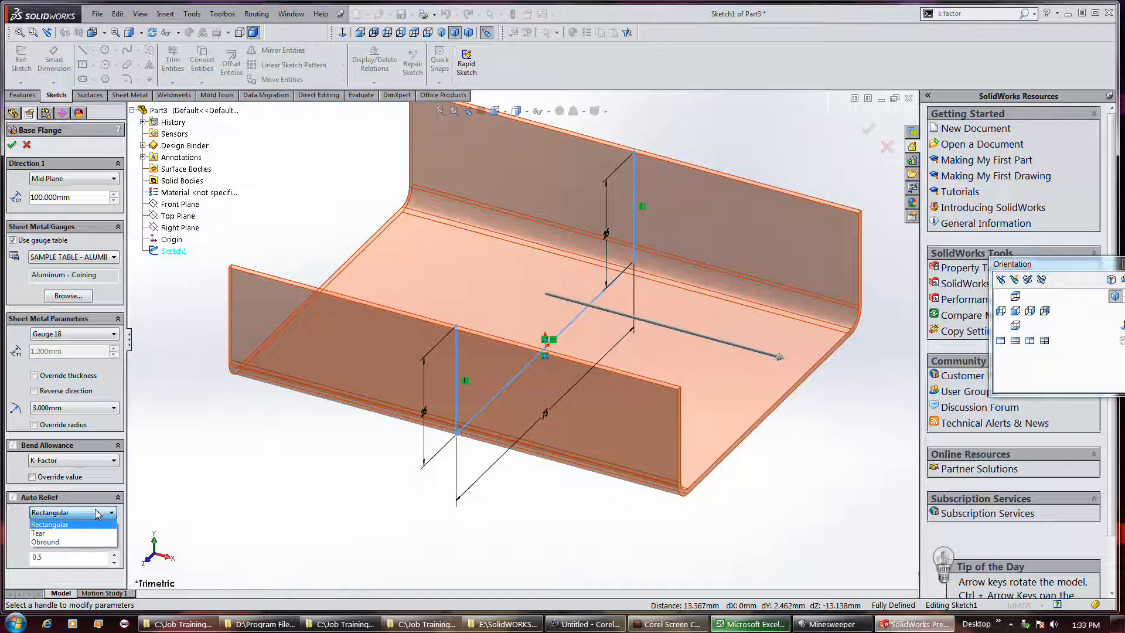
{"action": "left_click", "coordinate": [94, 524]}
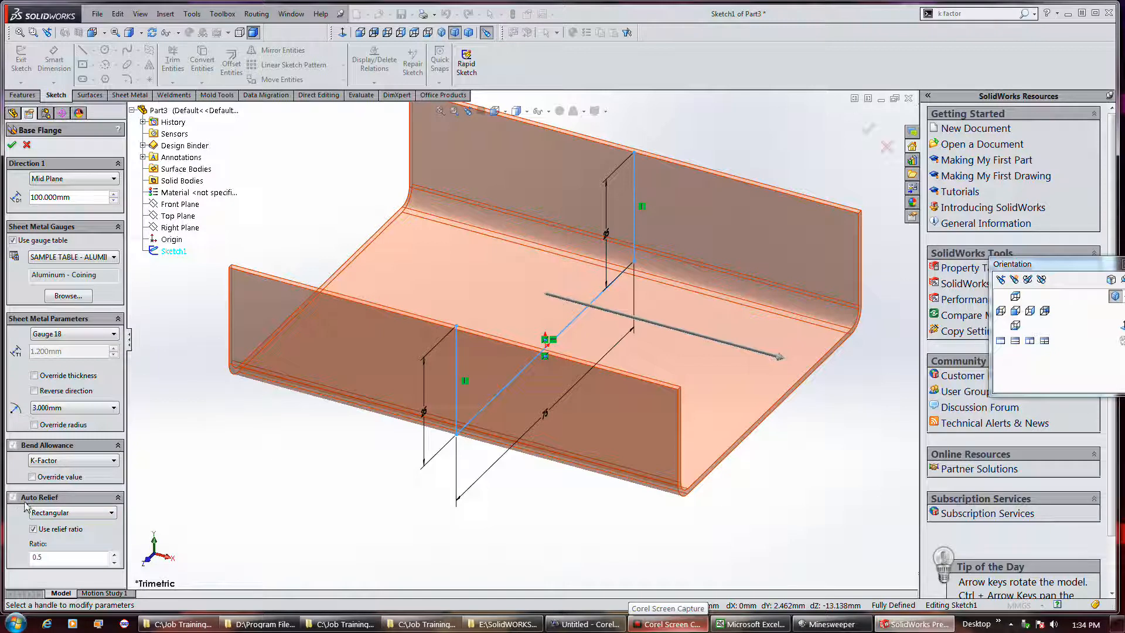
{"action": "left_click", "coordinate": [75, 513]}
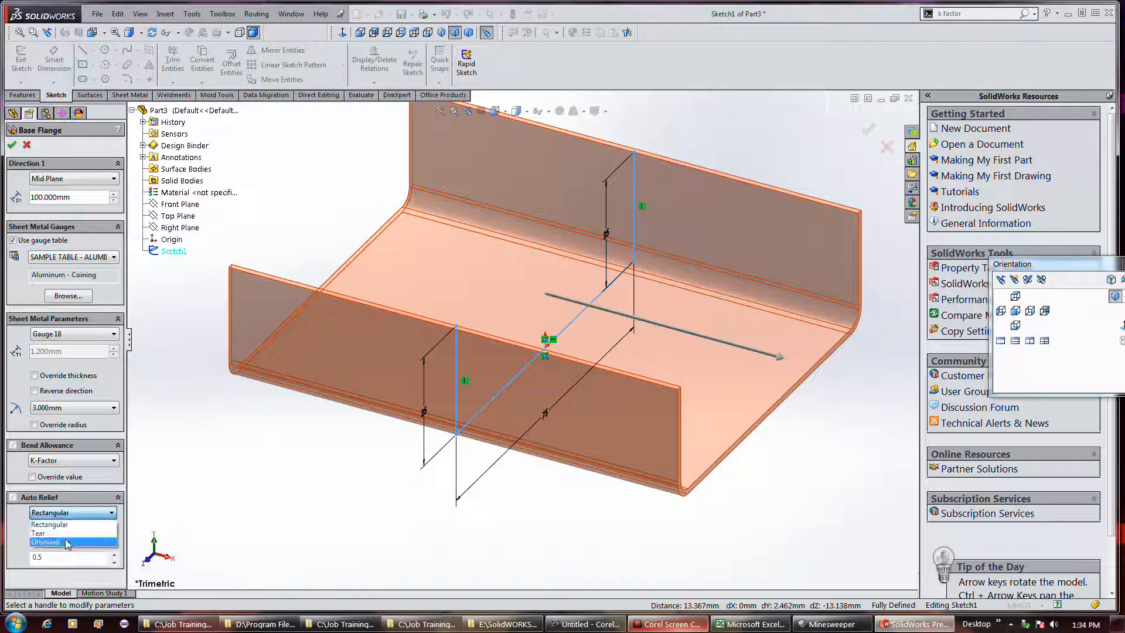
{"action": "left_click", "coordinate": [59, 525]}
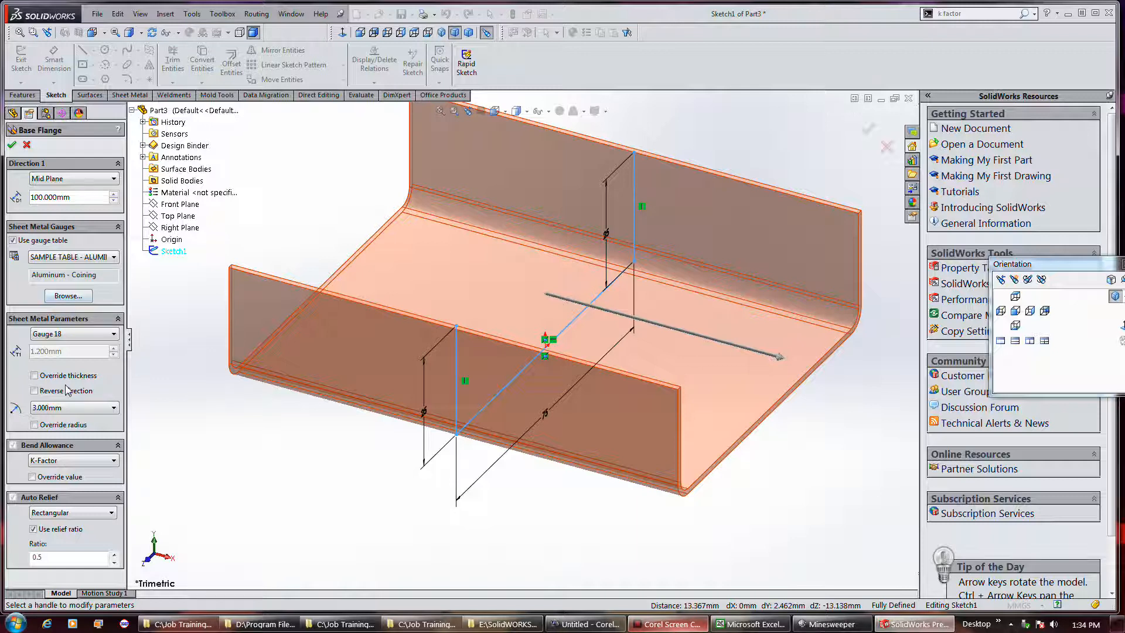
{"action": "left_click", "coordinate": [12, 144]}
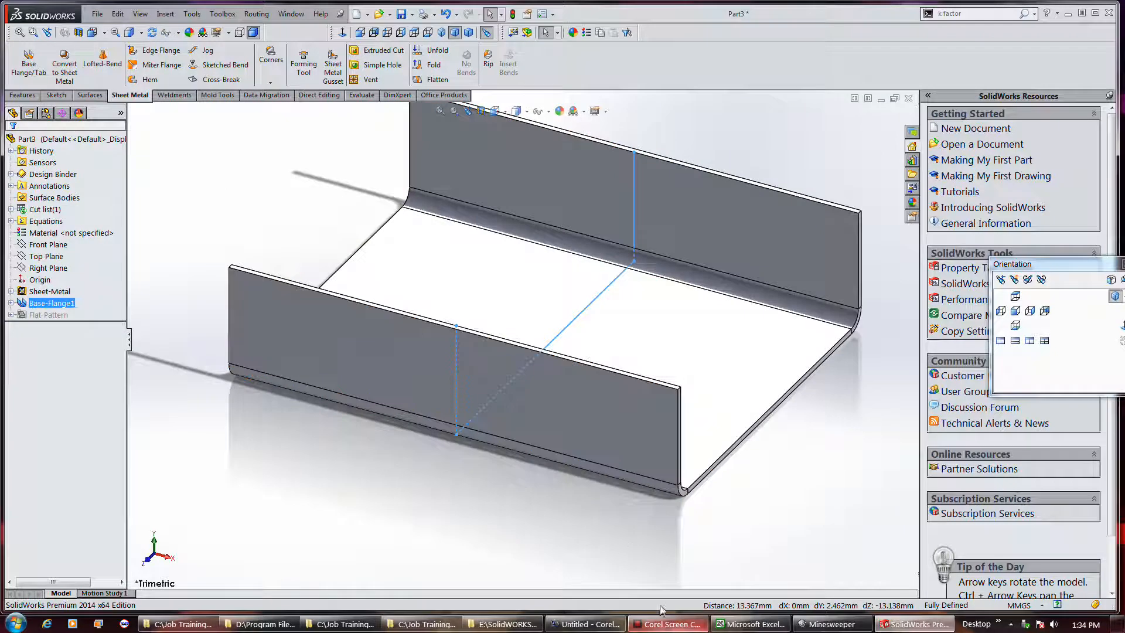
Start an edge flange on the base's open end edge, directed upward with a length of 16 mm
{"action": "left_click", "coordinate": [158, 57]}
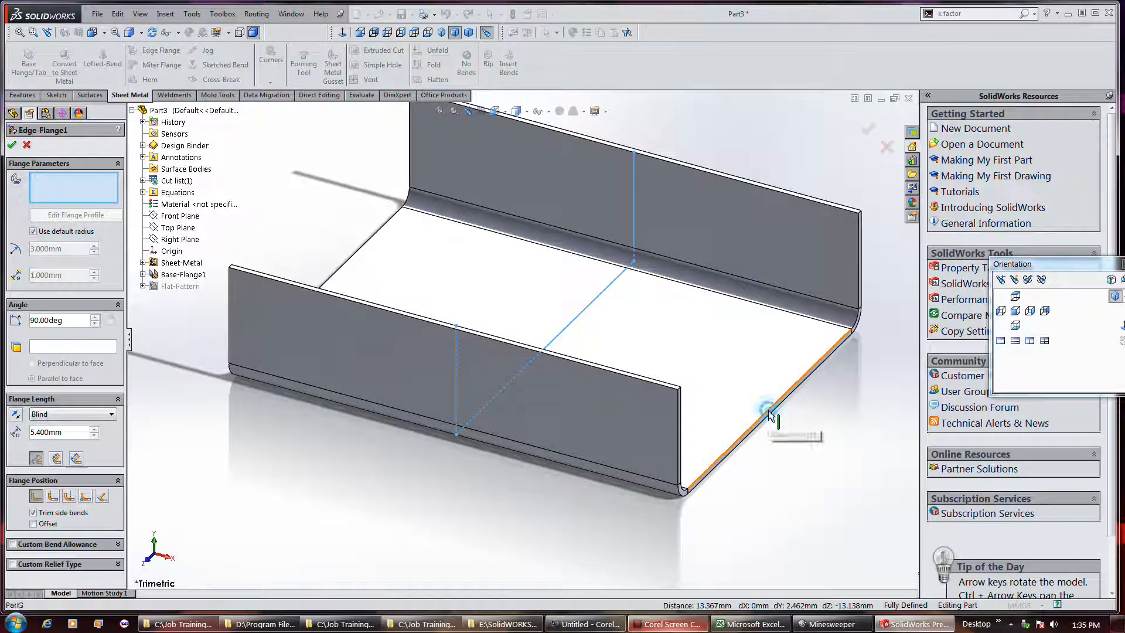
{"action": "left_click", "coordinate": [770, 414]}
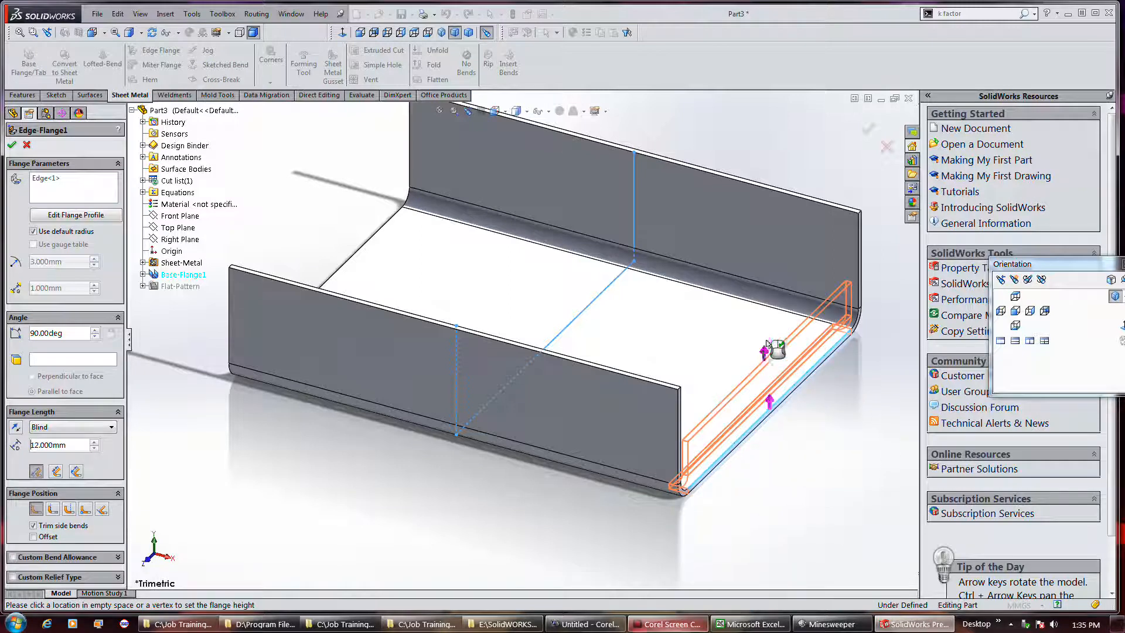
{"action": "left_click", "coordinate": [765, 345]}
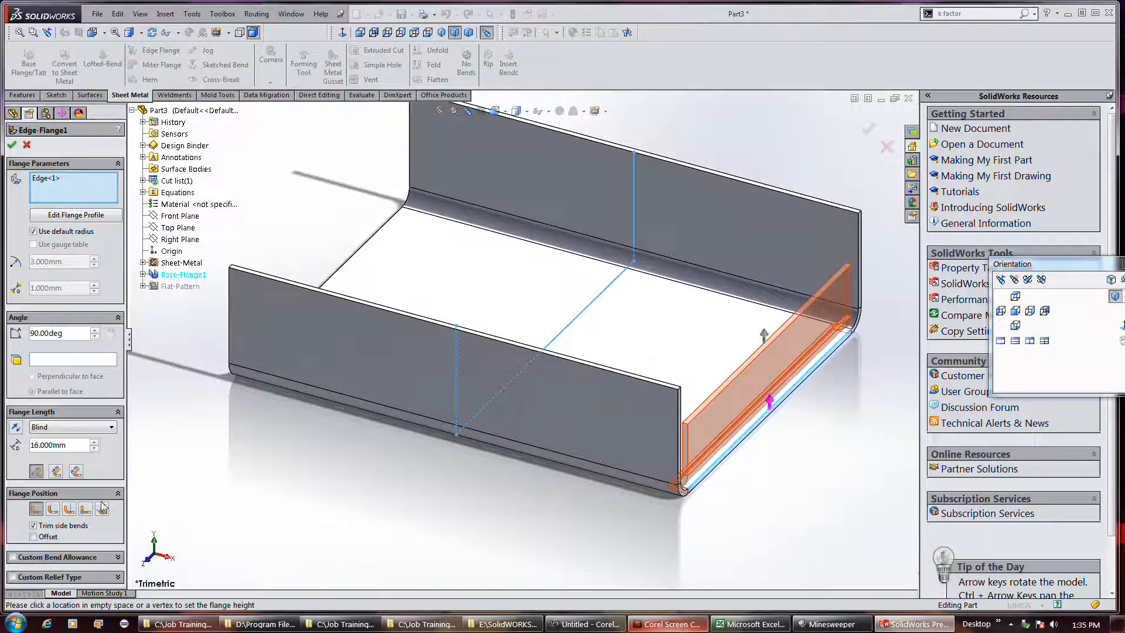
Try offsetting the edge flange's position by 10 mm and 20 mm, toggling the offset to compare it with the original placement
{"action": "scroll", "coordinate": [727, 497], "scroll_direction": "down", "scroll_amount": 2}
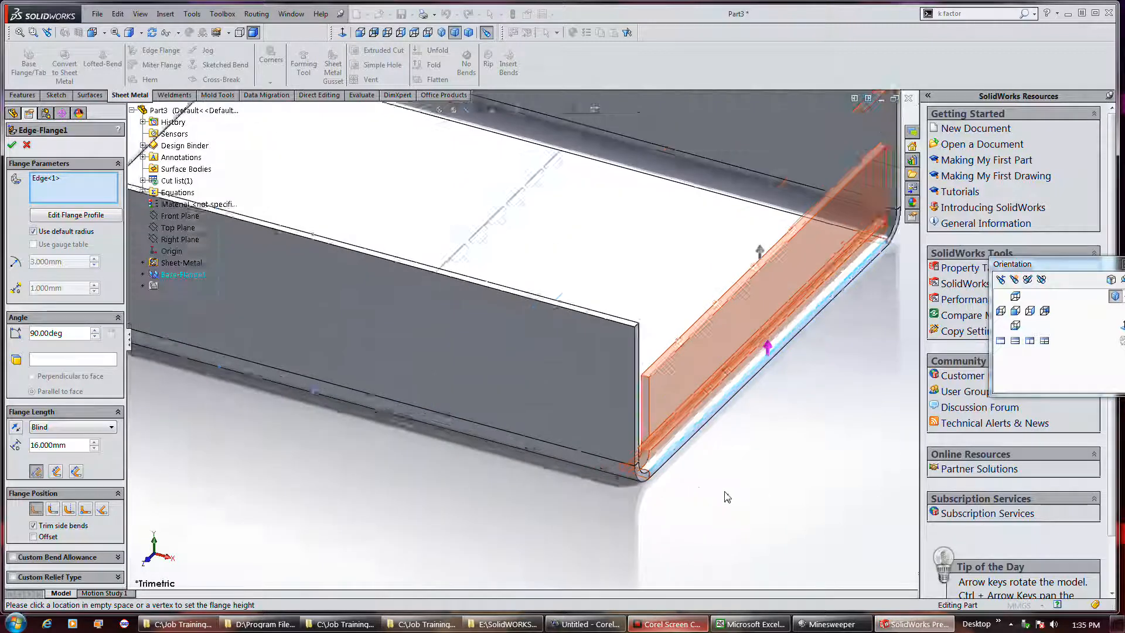
{"action": "mouse_move", "coordinate": [727, 497]}
{"action": "middle_mouse_down"}
{"action": "mouse_move", "coordinate": [693, 490]}
{"action": "mouse_move", "coordinate": [701, 485]}
{"action": "middle_mouse_up"}
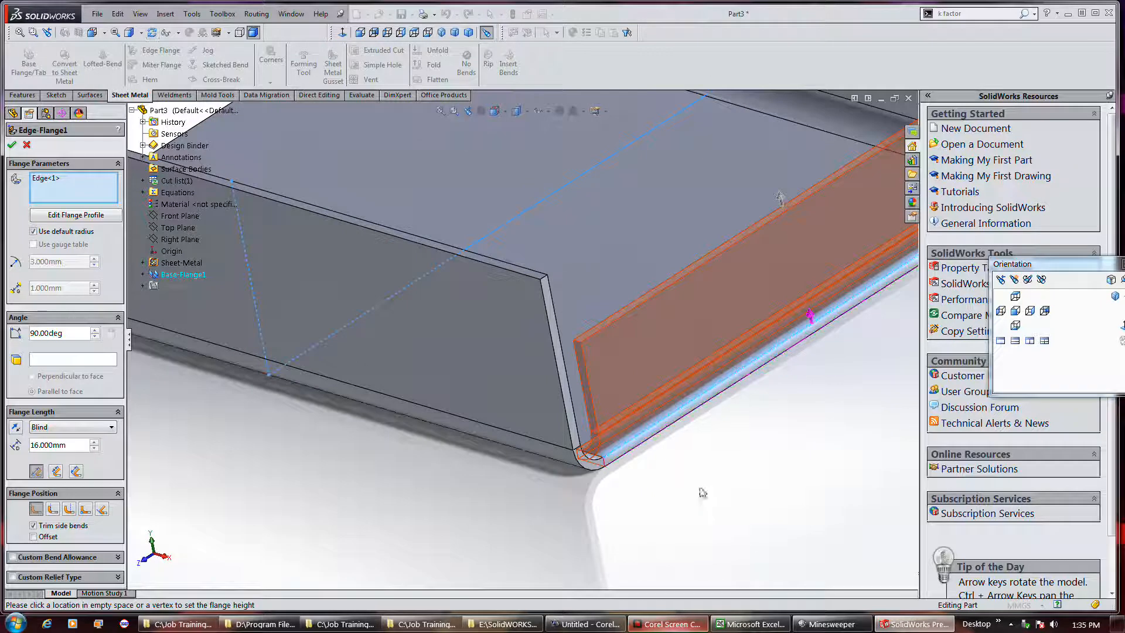
{"action": "left_click", "coordinate": [49, 537]}
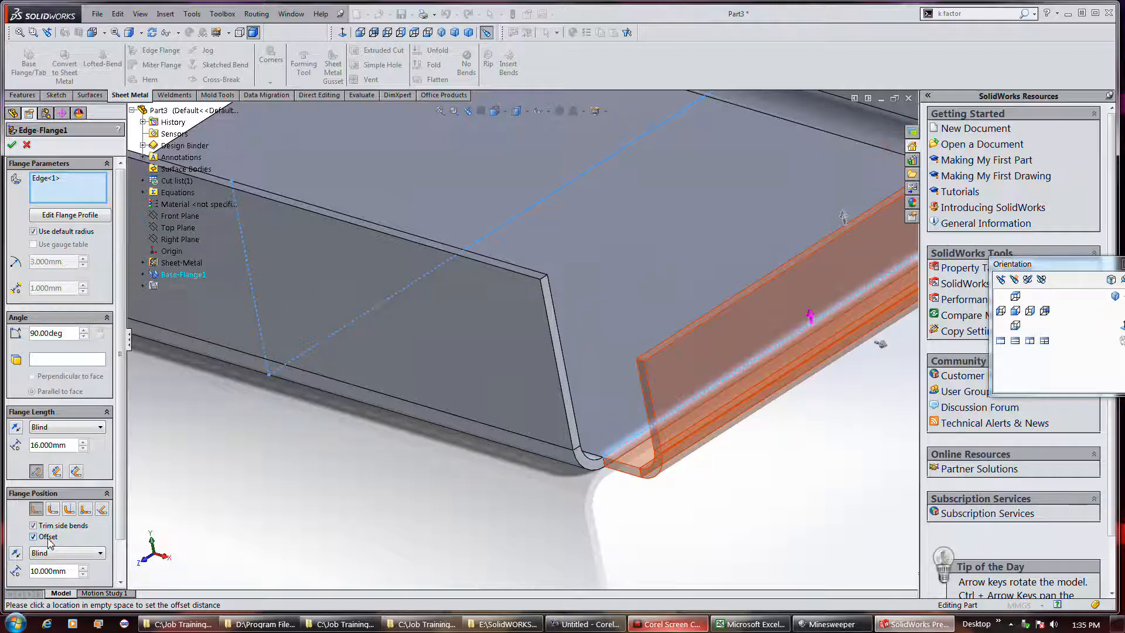
{"action": "left_click", "coordinate": [86, 576]}
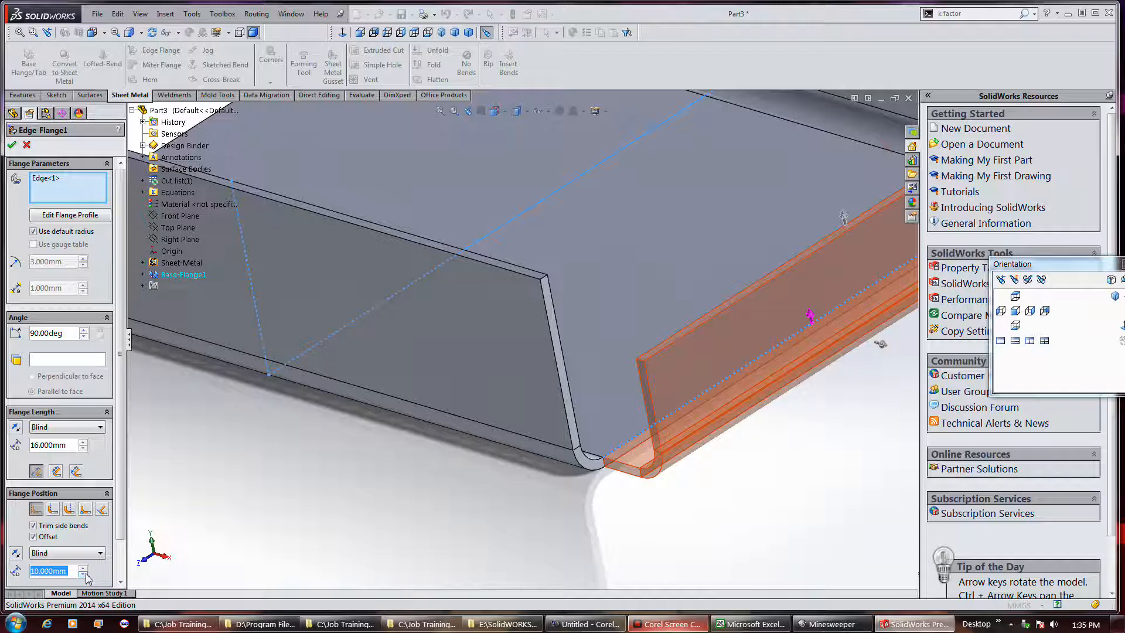
{"action": "left_click", "coordinate": [85, 568]}
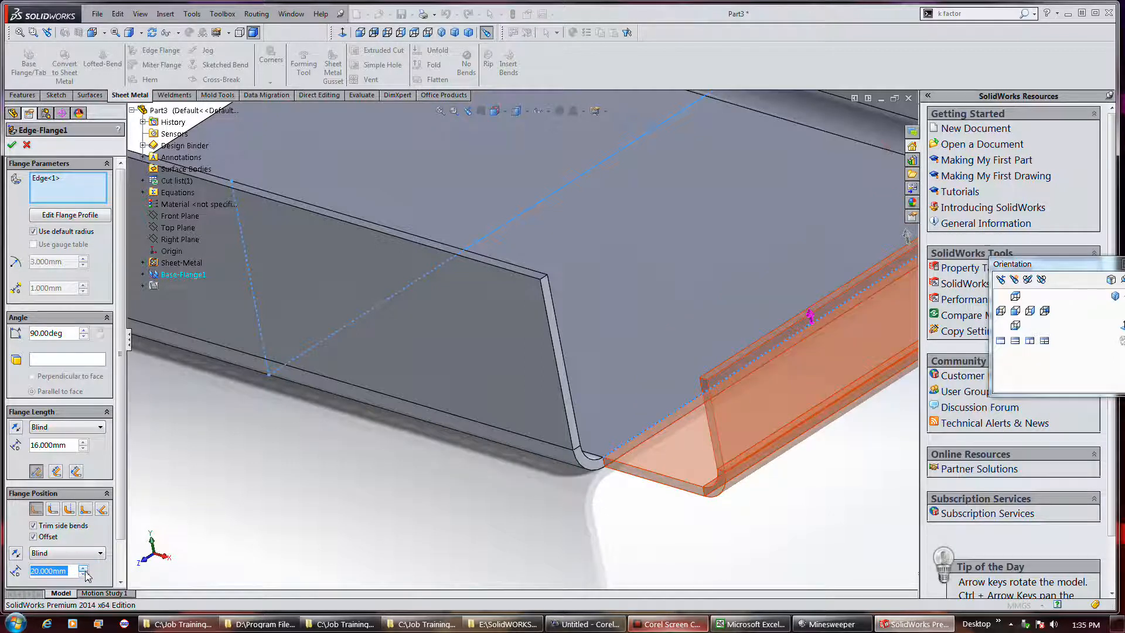
{"action": "left_click", "coordinate": [85, 576]}
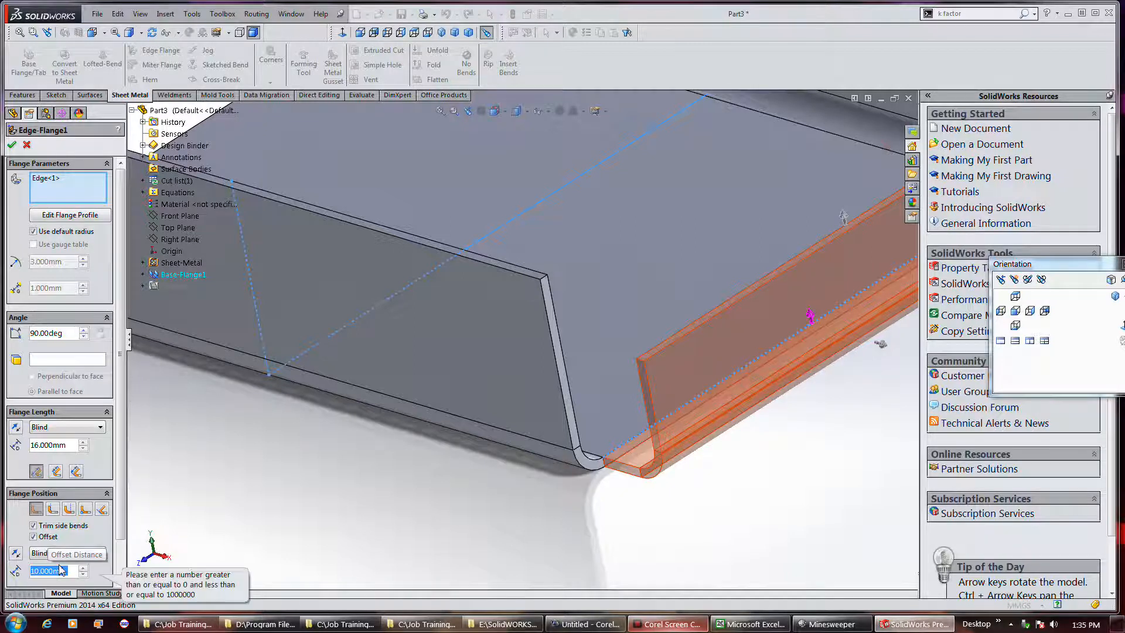
{"action": "left_click", "coordinate": [89, 539]}
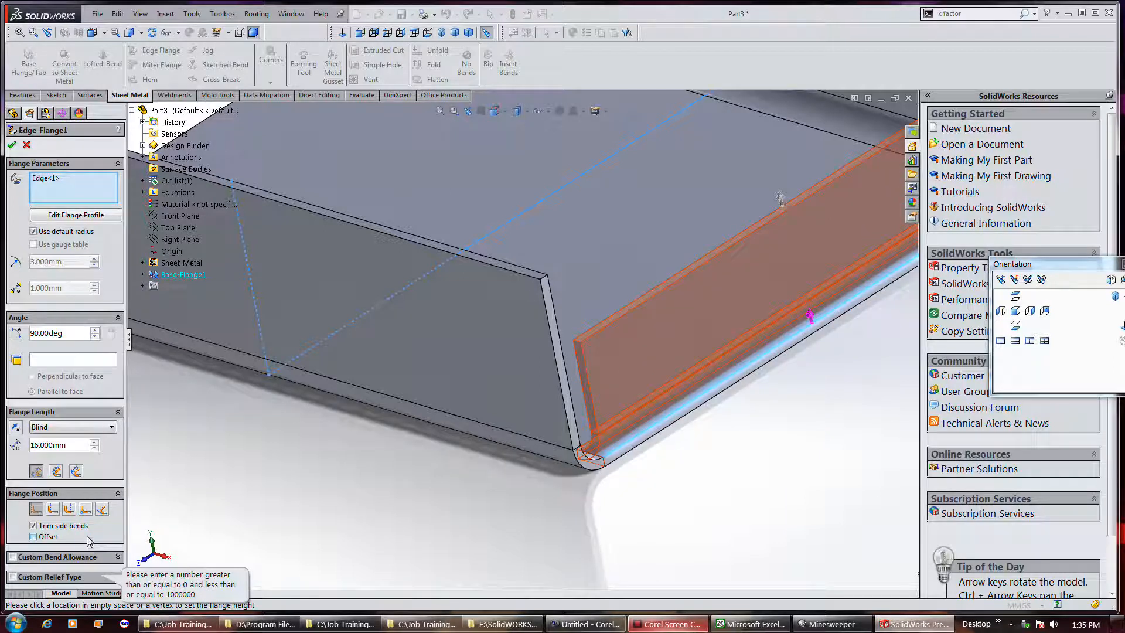
{"action": "left_click", "coordinate": [89, 539]}
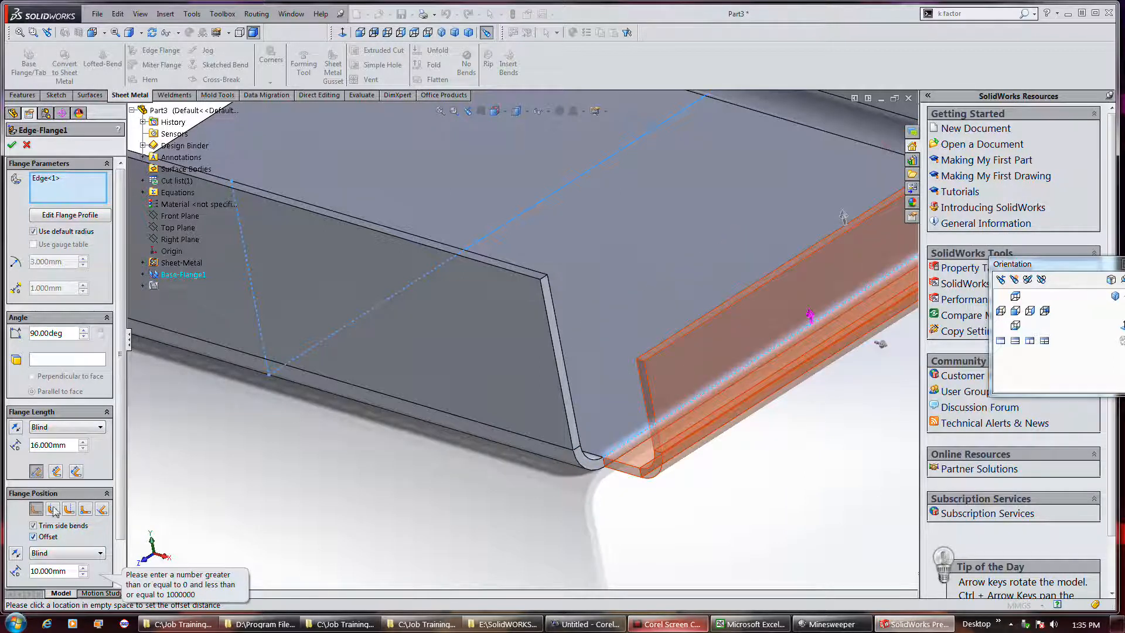
{"action": "left_click", "coordinate": [66, 538]}
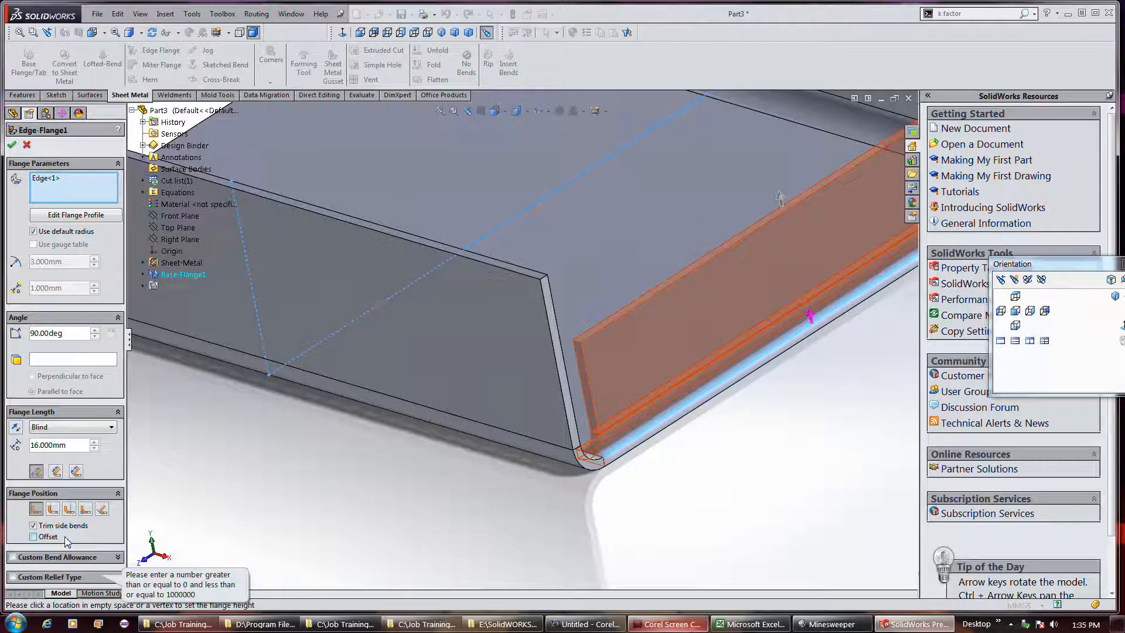
{"action": "left_click", "coordinate": [65, 538]}
Try the Material Outside, Bend Outside and Bend from Virtual Sharp positions for the edge flange, with the offset turned off
{"action": "left_click", "coordinate": [54, 510]}
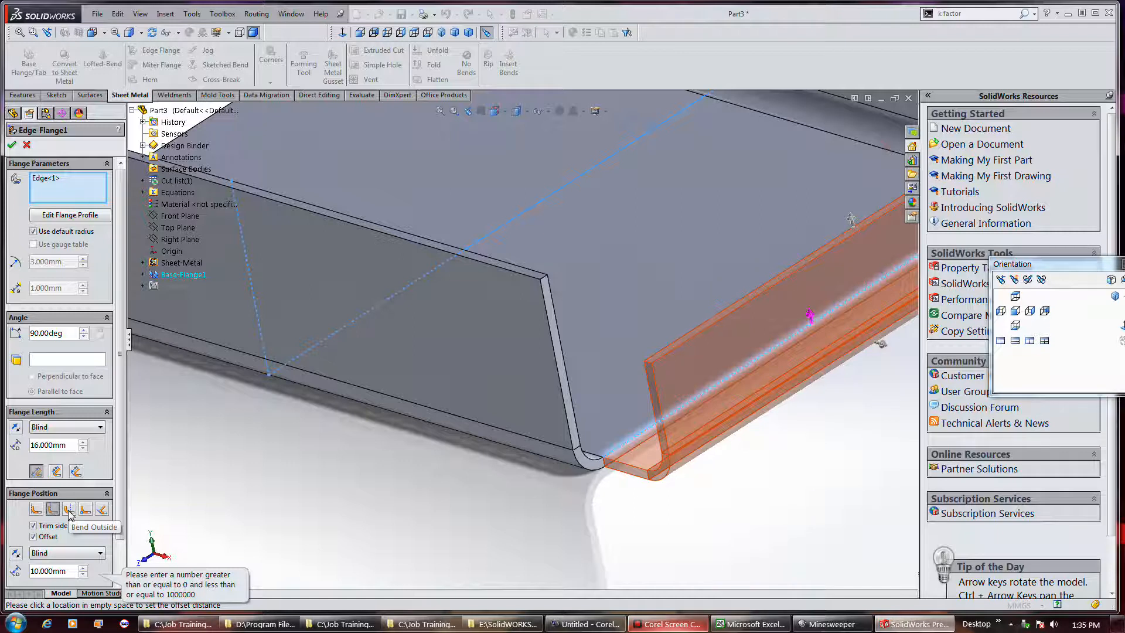
{"action": "left_click", "coordinate": [81, 537]}
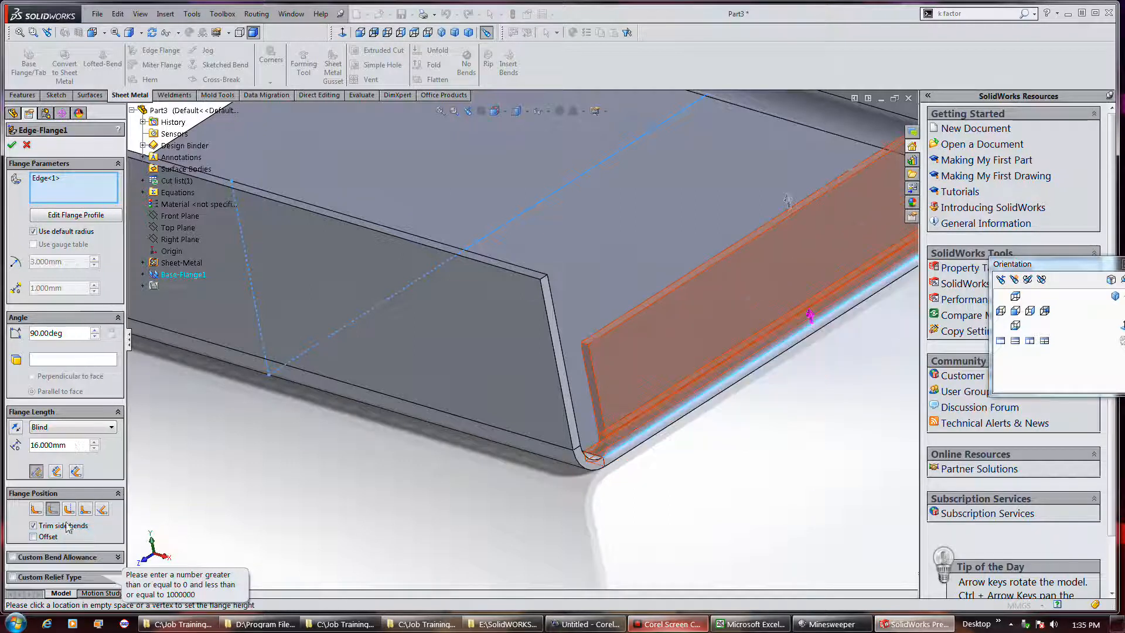
{"action": "left_click", "coordinate": [35, 510]}
{"action": "left_click", "coordinate": [53, 510]}
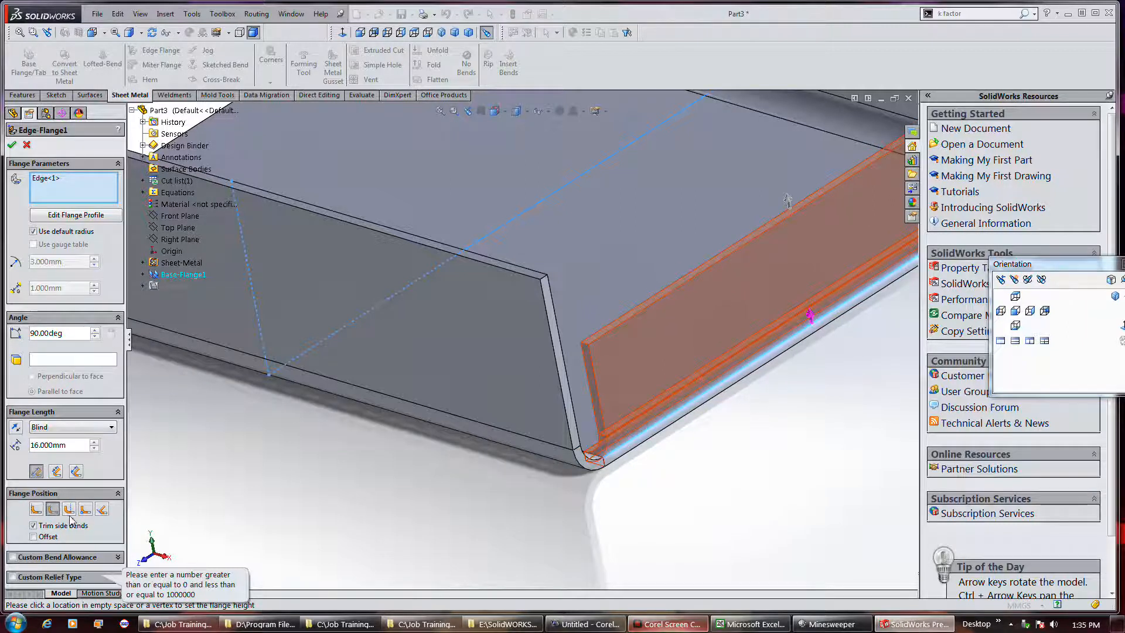
{"action": "left_click", "coordinate": [69, 514]}
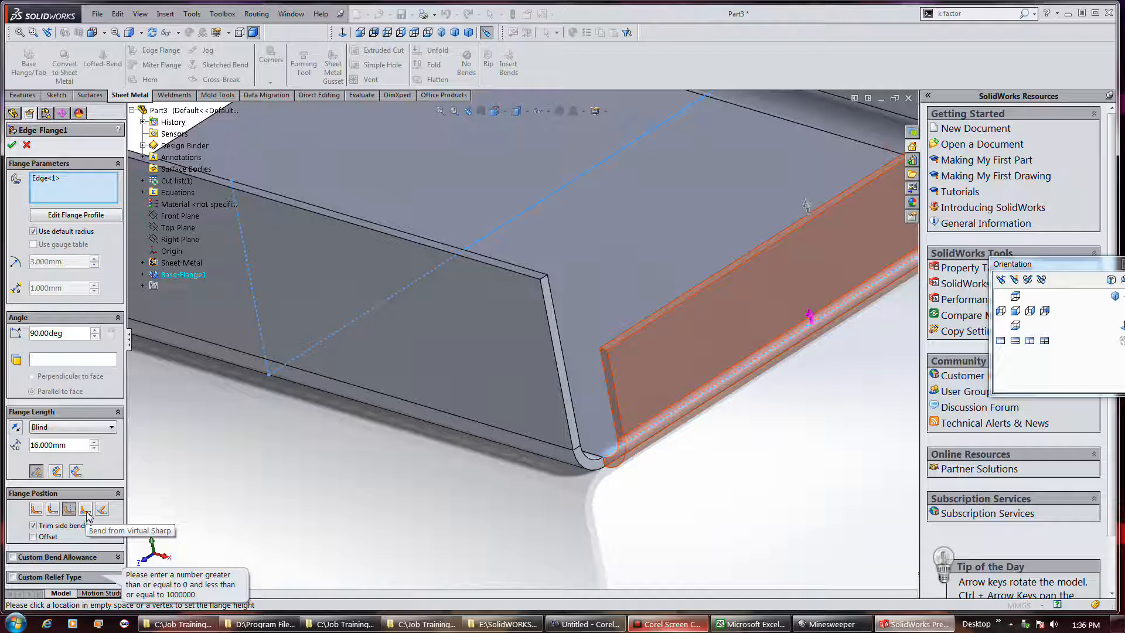
{"action": "left_click", "coordinate": [86, 510]}
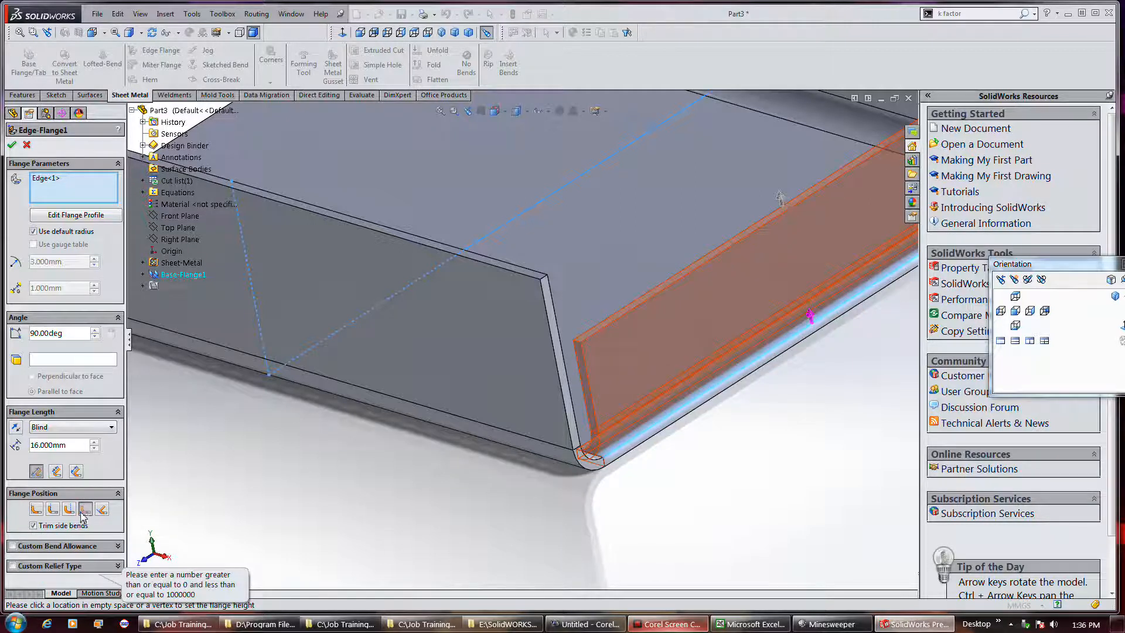
Set the flange position to Bend Outside without an offset and accept the edge flange
{"action": "left_click", "coordinate": [68, 510]}
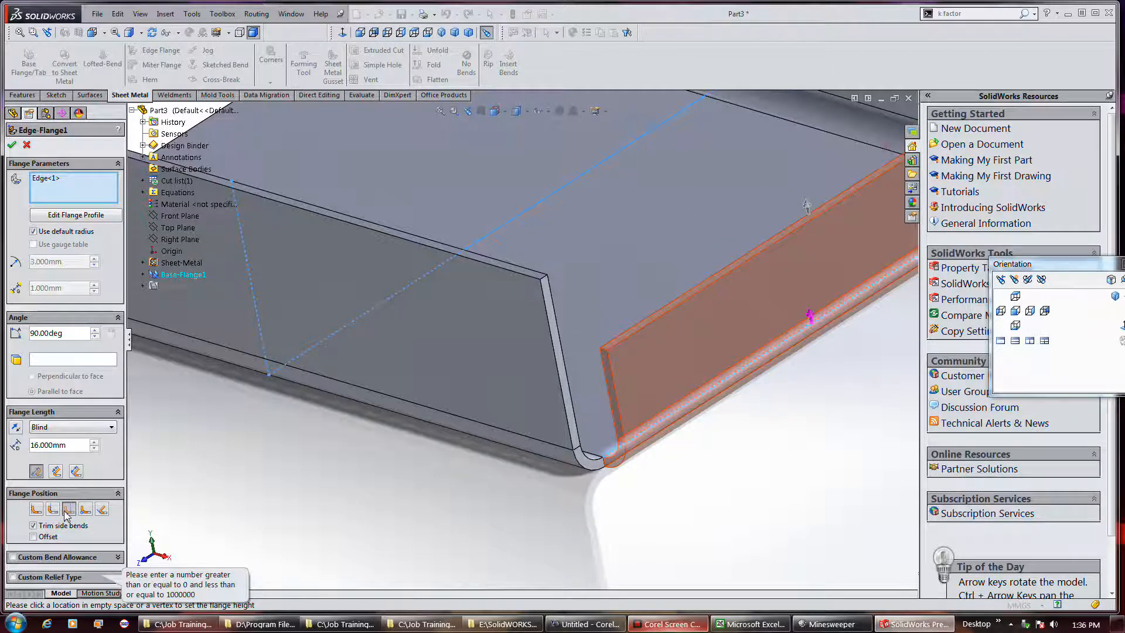
{"action": "left_click", "coordinate": [103, 538]}
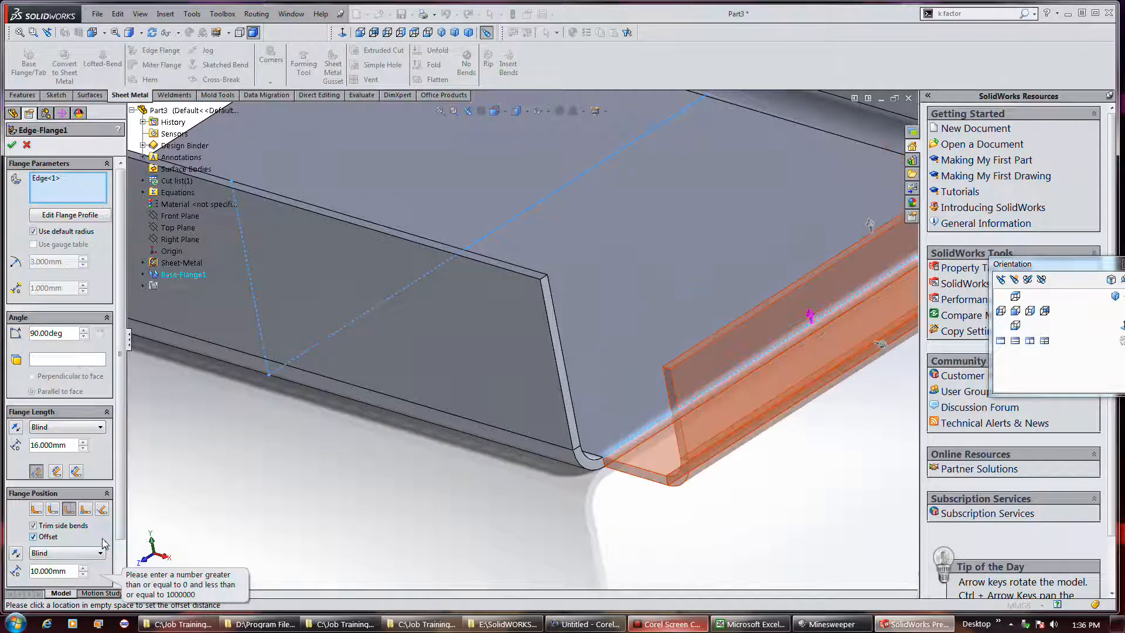
{"action": "left_click", "coordinate": [103, 540]}
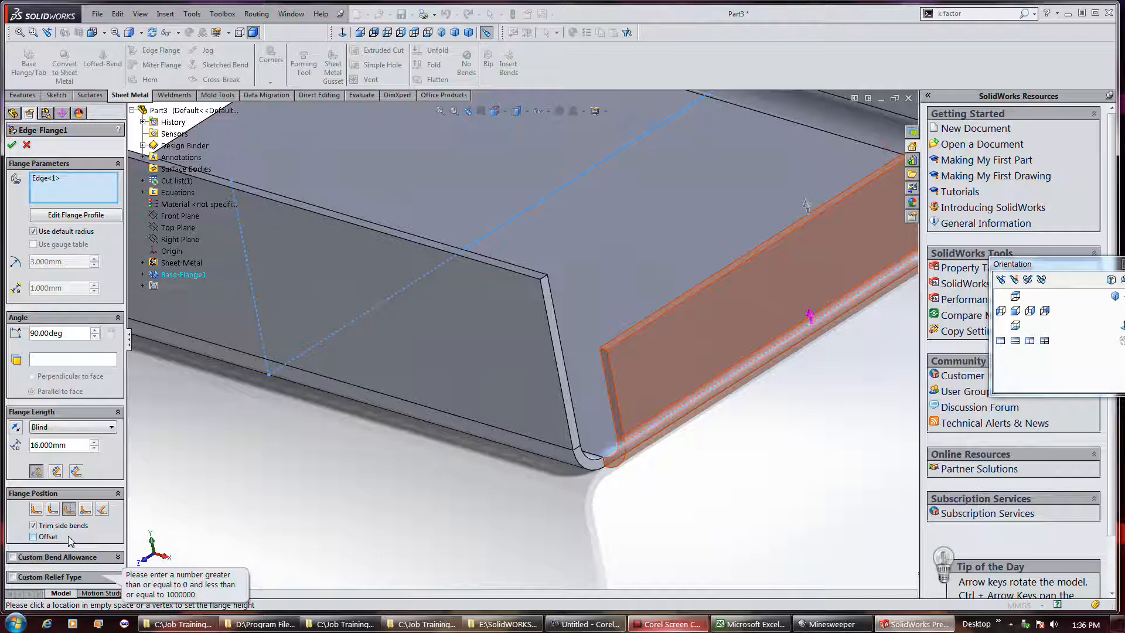
{"action": "left_click", "coordinate": [12, 145]}
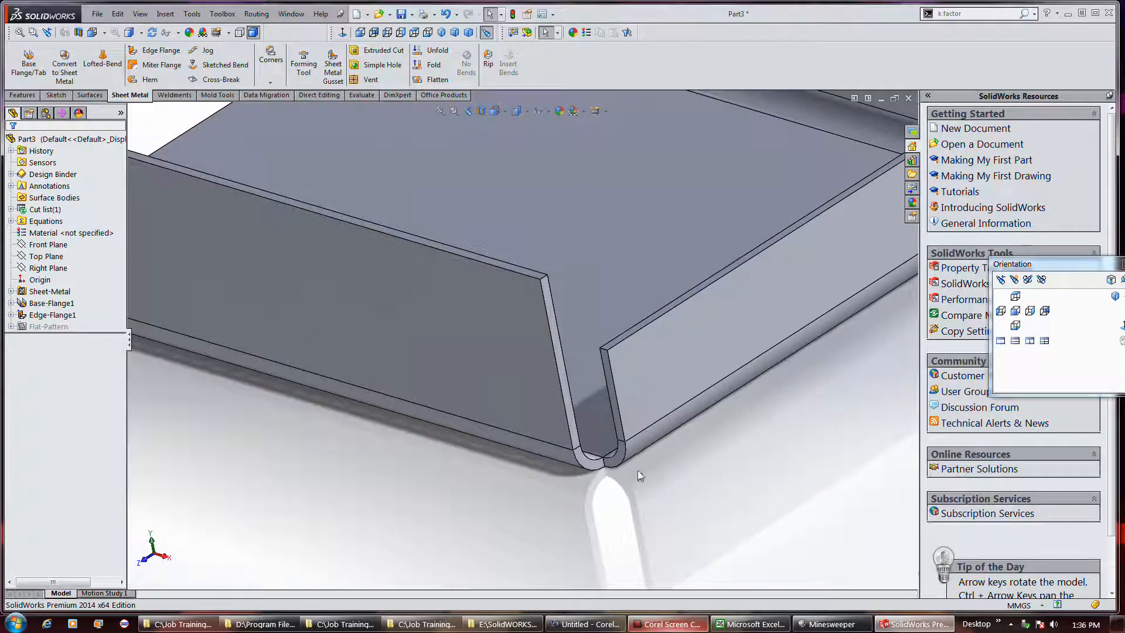
Edit the edge flange to use the Material Inside position and accept the change
{"action": "left_click", "coordinate": [52, 316]}
{"action": "right_click", "coordinate": [51, 317]}
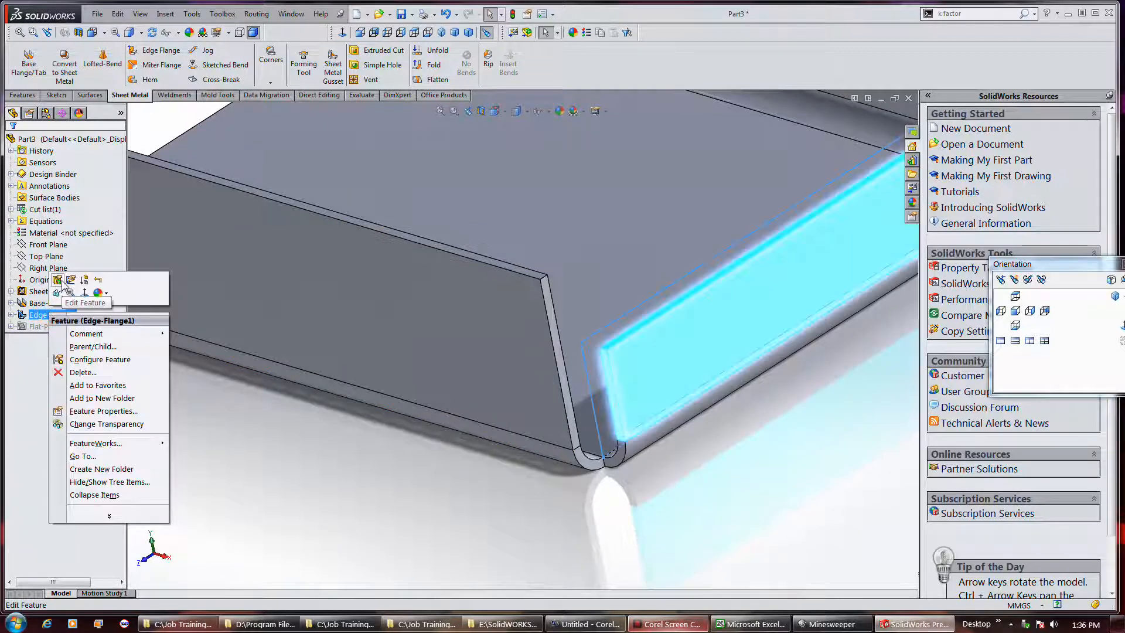
{"action": "left_click", "coordinate": [57, 280]}
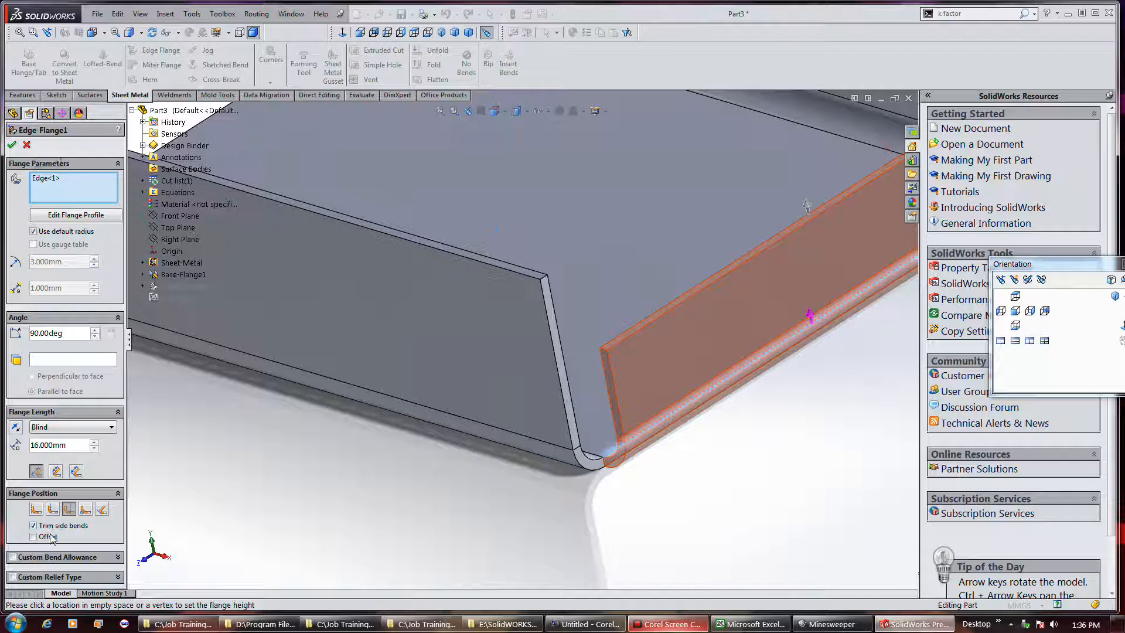
{"action": "left_click", "coordinate": [36, 508]}
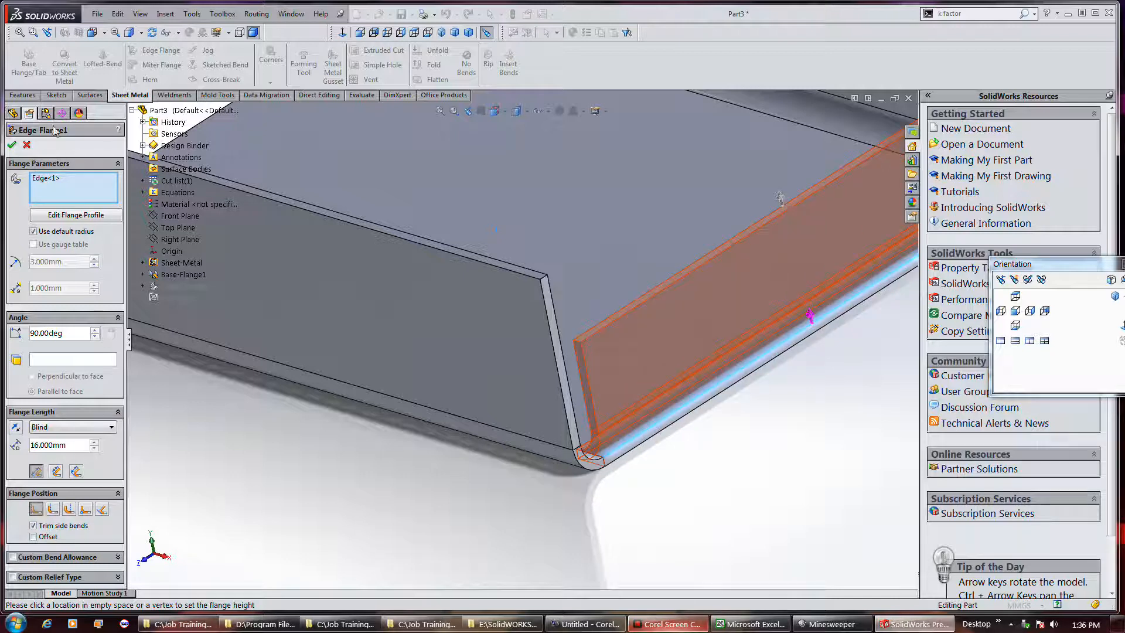
{"action": "left_click", "coordinate": [13, 146]}
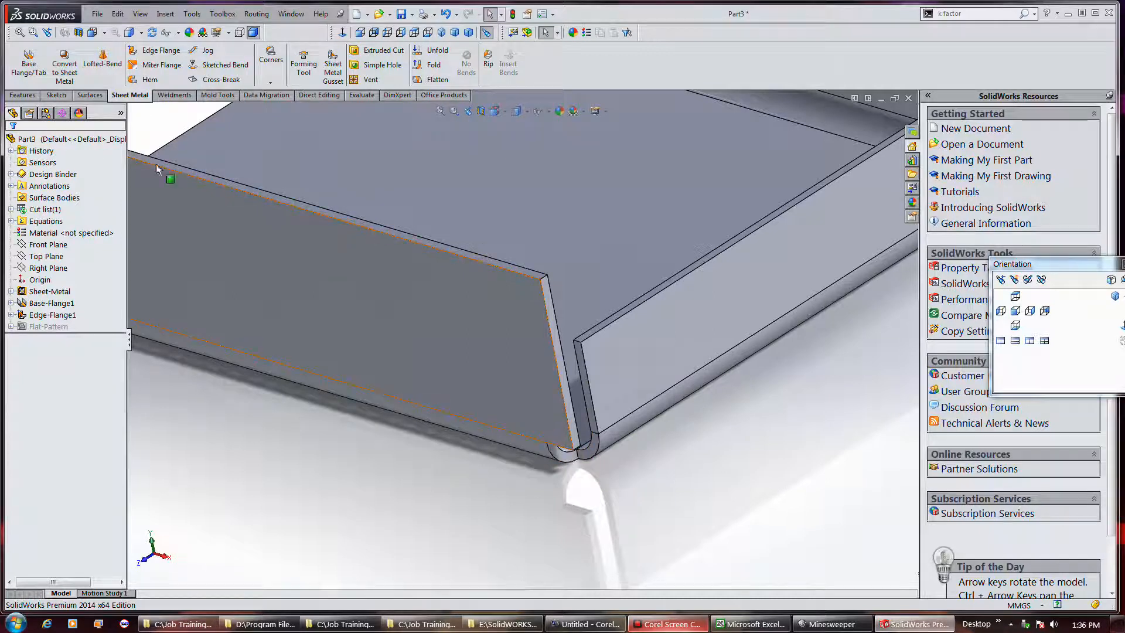
Reopen the edge flange for editing and try the other flange length references, restoring Outer Virtual Sharp
{"action": "right_click", "coordinate": [49, 315]}
{"action": "left_click", "coordinate": [48, 282]}
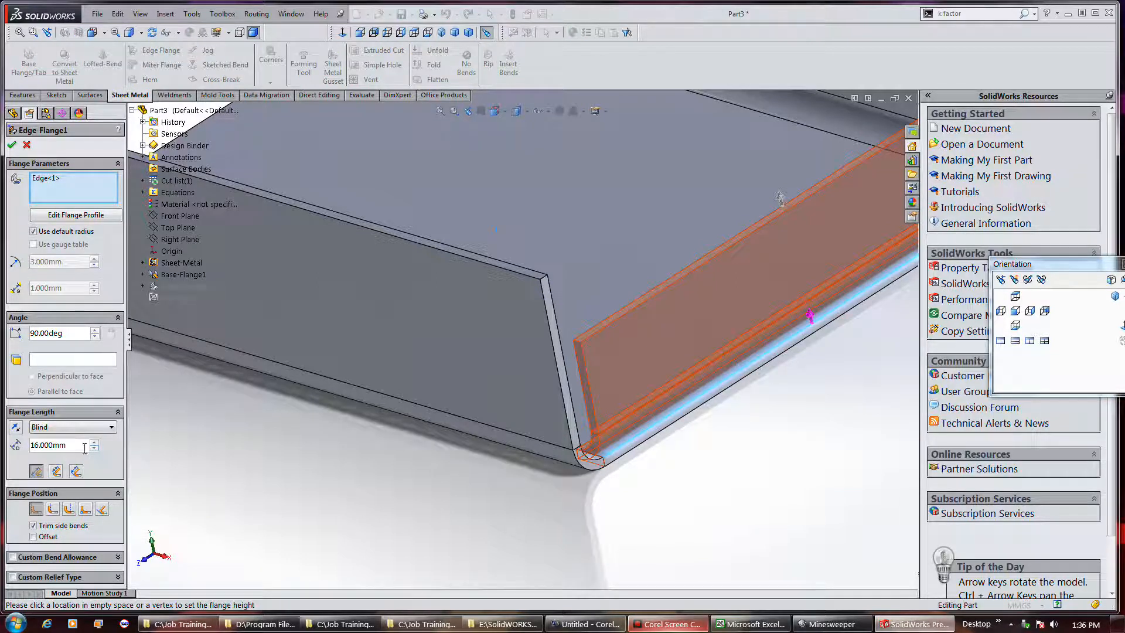
{"action": "left_click", "coordinate": [56, 475]}
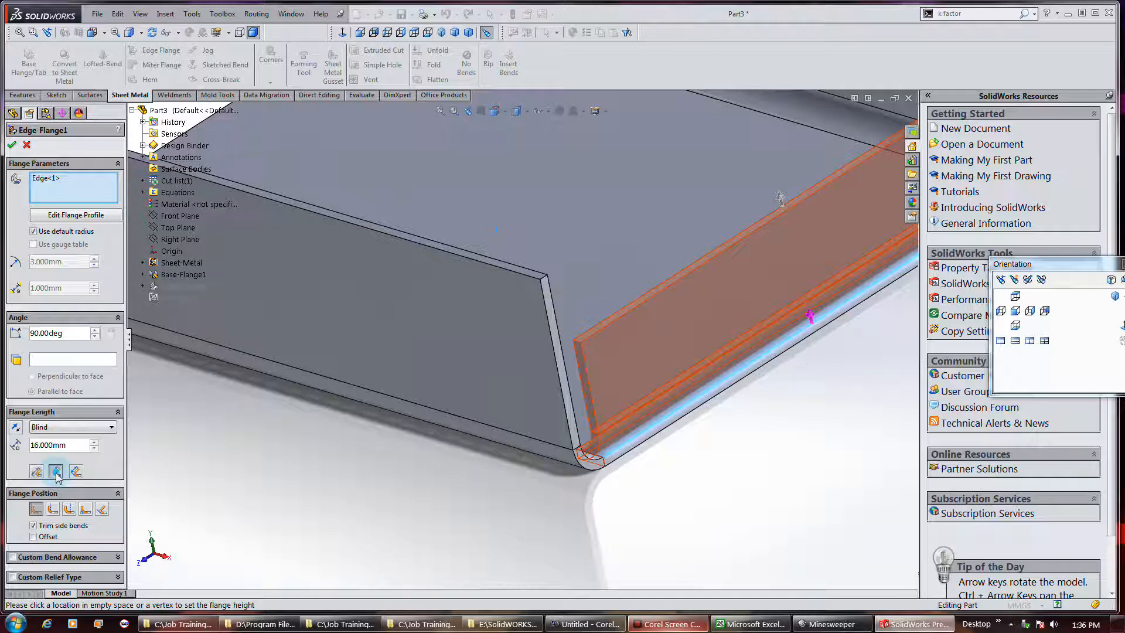
{"action": "left_click", "coordinate": [75, 472]}
{"action": "left_click", "coordinate": [37, 472]}
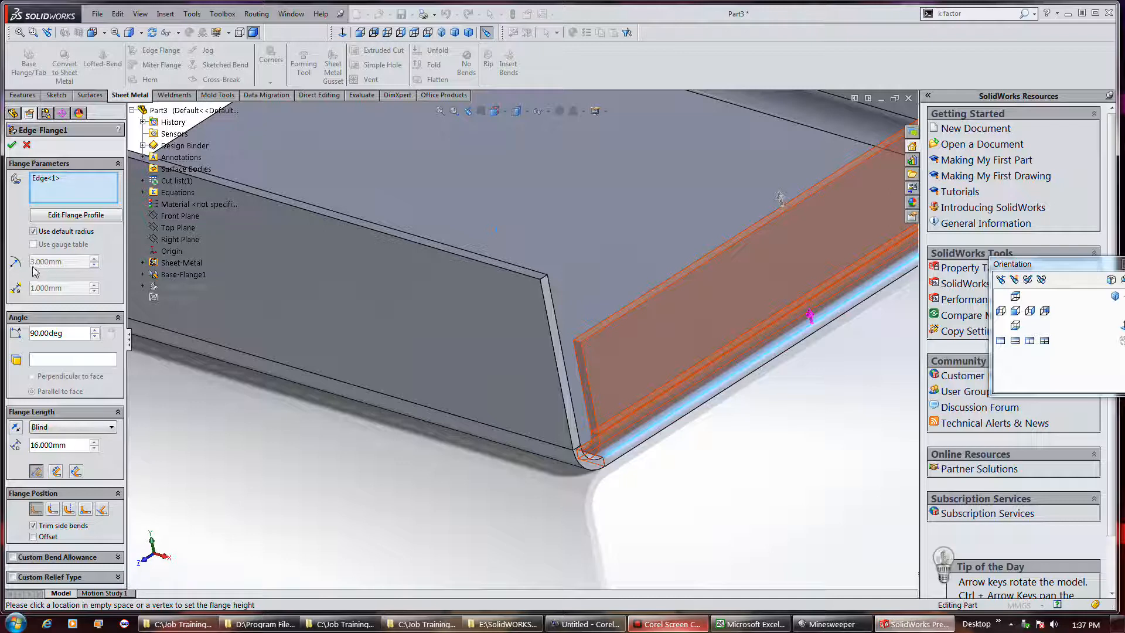
Try edge flange angles of 106 and 45 degrees, restoring the angle to 90 degrees
{"action": "left_click", "coordinate": [95, 330]}
{"action": "left_click", "coordinate": [95, 330]}
{"action": "left_click", "coordinate": [95, 331]}
{"action": "left_click", "coordinate": [94, 330]}
{"action": "left_click", "coordinate": [95, 331]}
{"action": "left_click", "coordinate": [94, 331]}
{"action": "left_click", "coordinate": [94, 331]}
{"action": "left_click", "coordinate": [94, 331]}
{"action": "left_click", "coordinate": [94, 330]}
{"action": "left_click", "coordinate": [94, 330]}
{"action": "left_click", "coordinate": [94, 330]}
{"action": "left_click", "coordinate": [94, 330]}
{"action": "left_click", "coordinate": [94, 330]}
{"action": "left_click", "coordinate": [94, 331]}
{"action": "left_click", "coordinate": [95, 330]}
{"action": "left_click", "coordinate": [94, 330]}
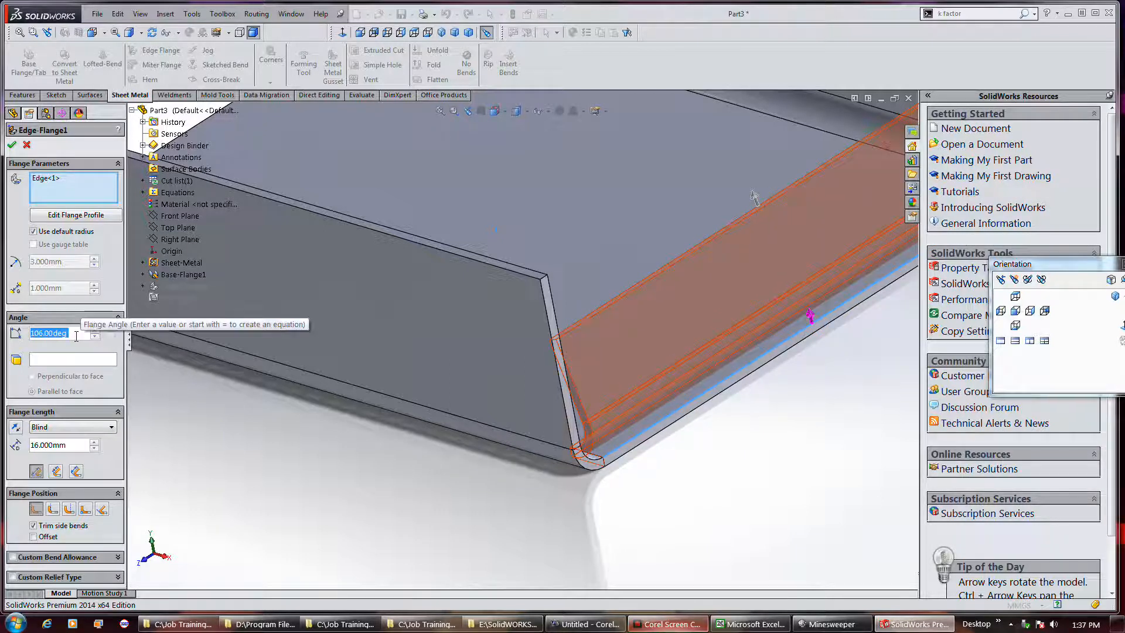
{"action": "type", "text": "45"}
{"action": "key", "text": "Return"}
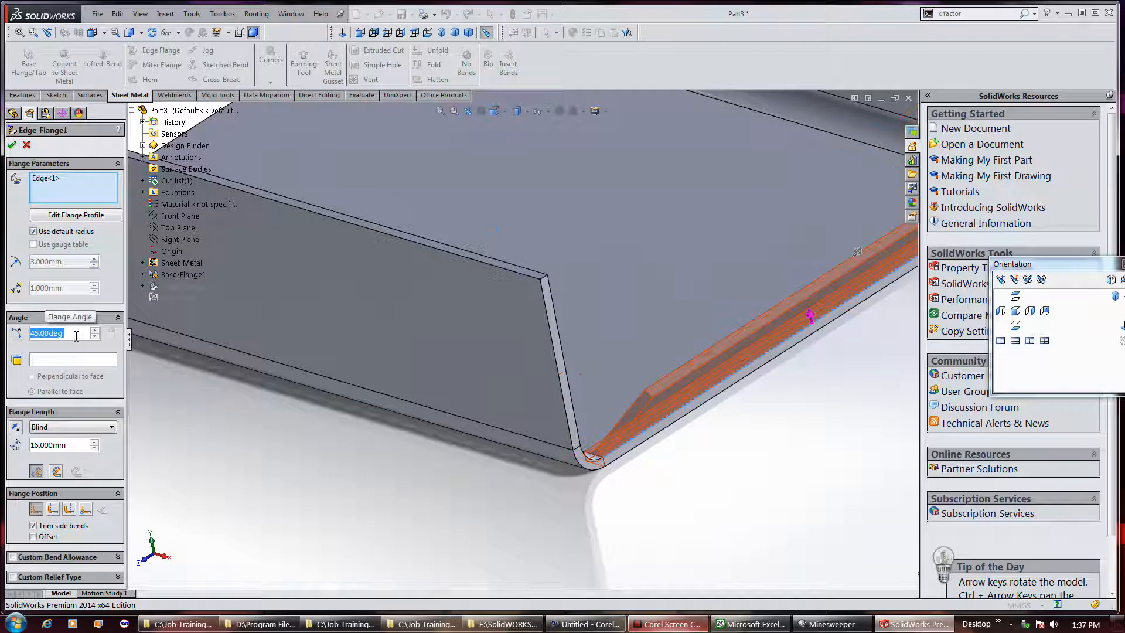
{"action": "type", "text": "90"}
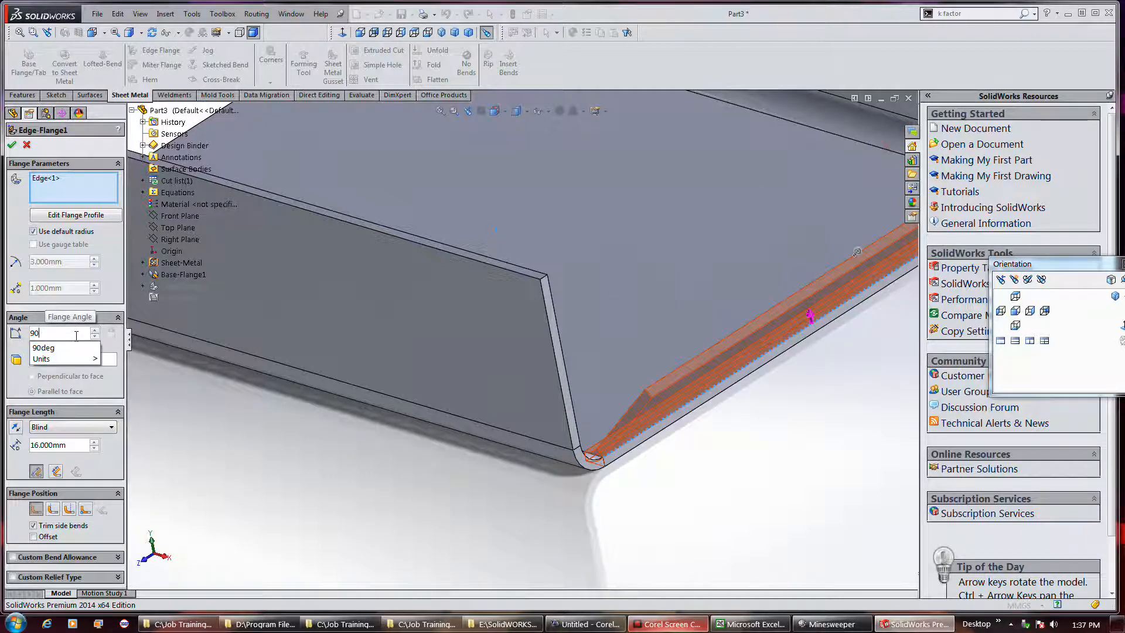
{"action": "key", "text": "Return"}
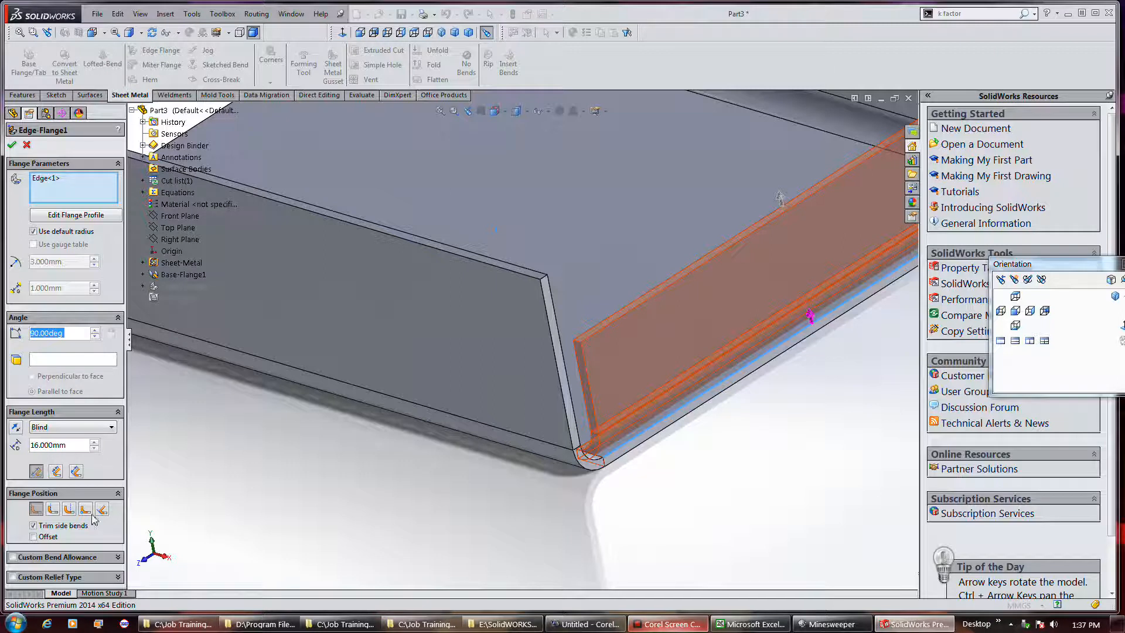
Enable a Blind offset of 10 mm for the edge flange's position
{"action": "left_click", "coordinate": [47, 536]}
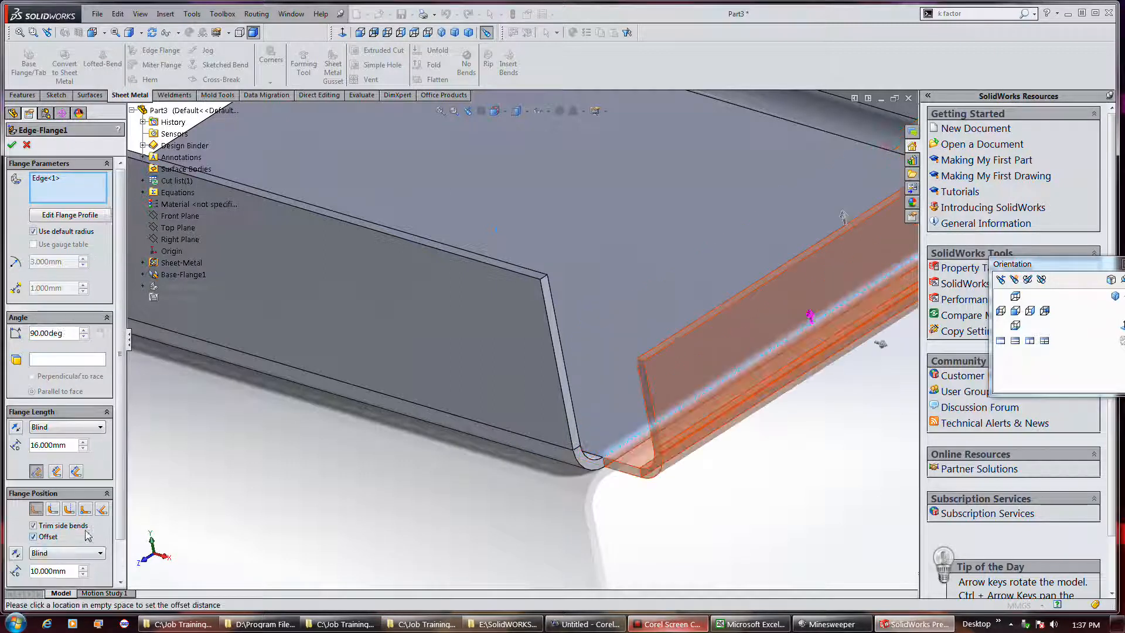
{"action": "left_click", "coordinate": [100, 541]}
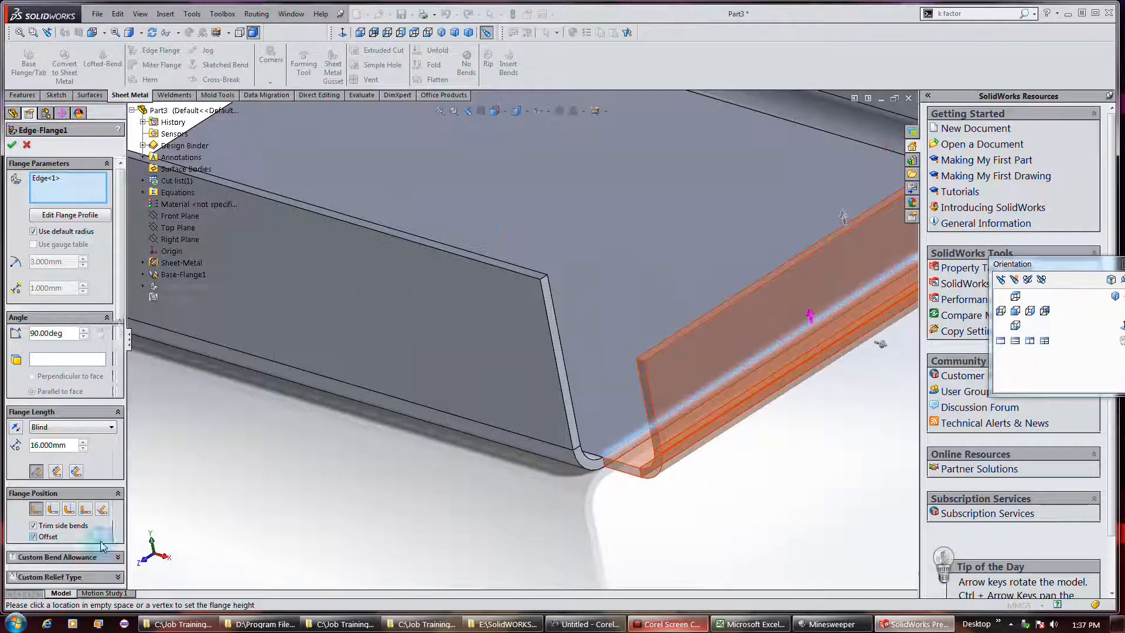
{"action": "left_click", "coordinate": [100, 543]}
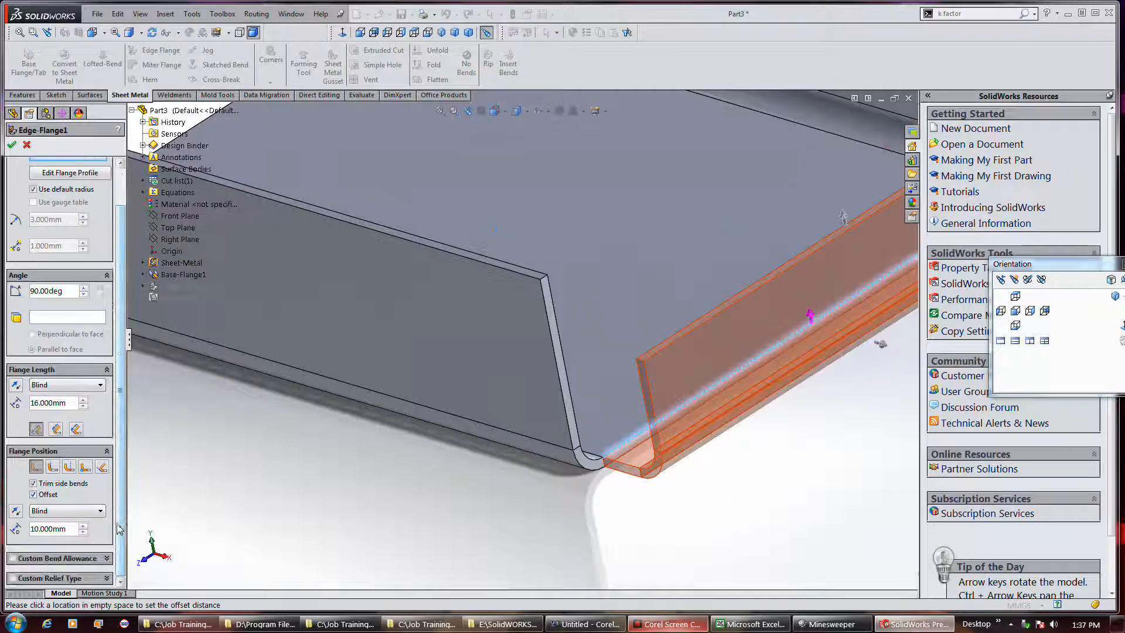
Enable a custom bend allowance with a K-Factor of 0.5 and a custom Rectangle relief with a ratio of 0.5
{"action": "left_click", "coordinate": [64, 558]}
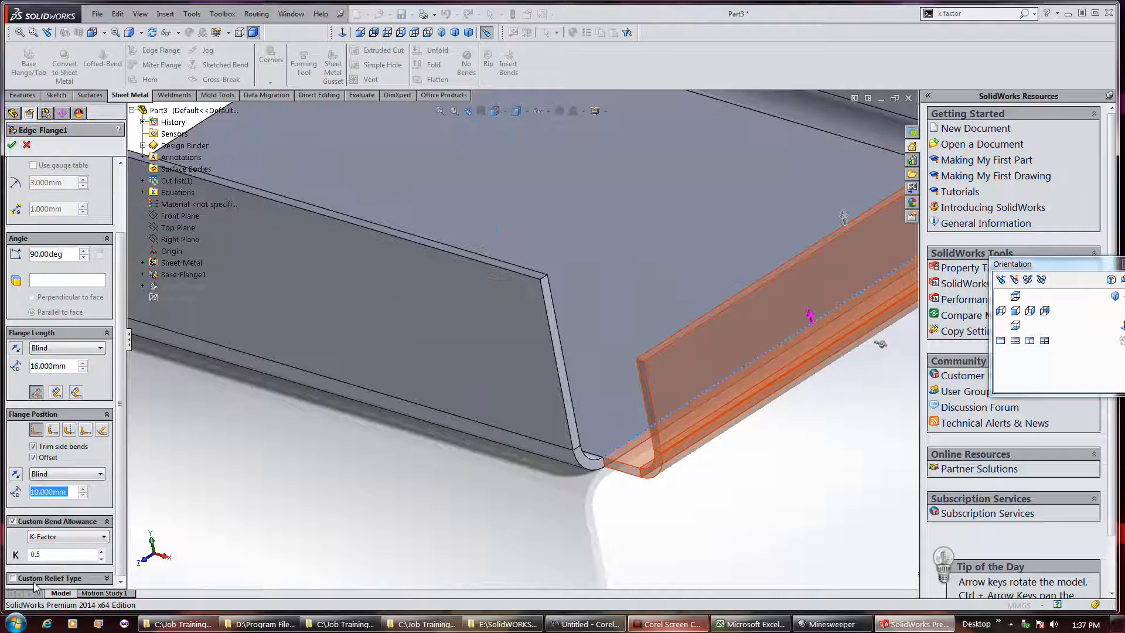
{"action": "left_click", "coordinate": [14, 578]}
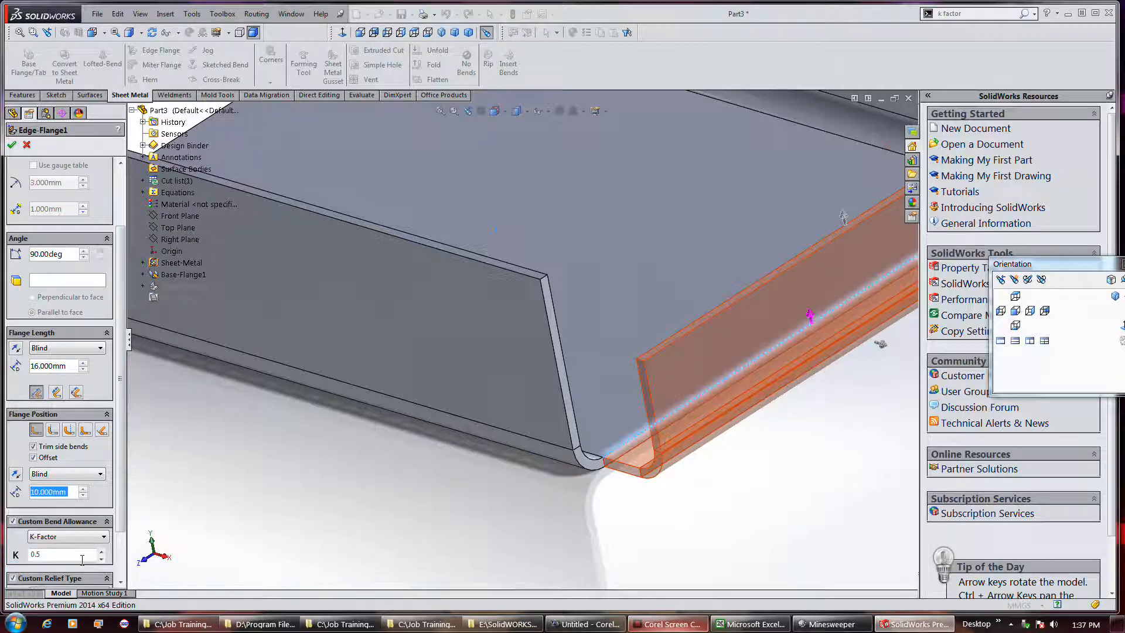
{"action": "left_click_drag", "start_coordinate": [126, 514], "coordinate": [117, 511]}
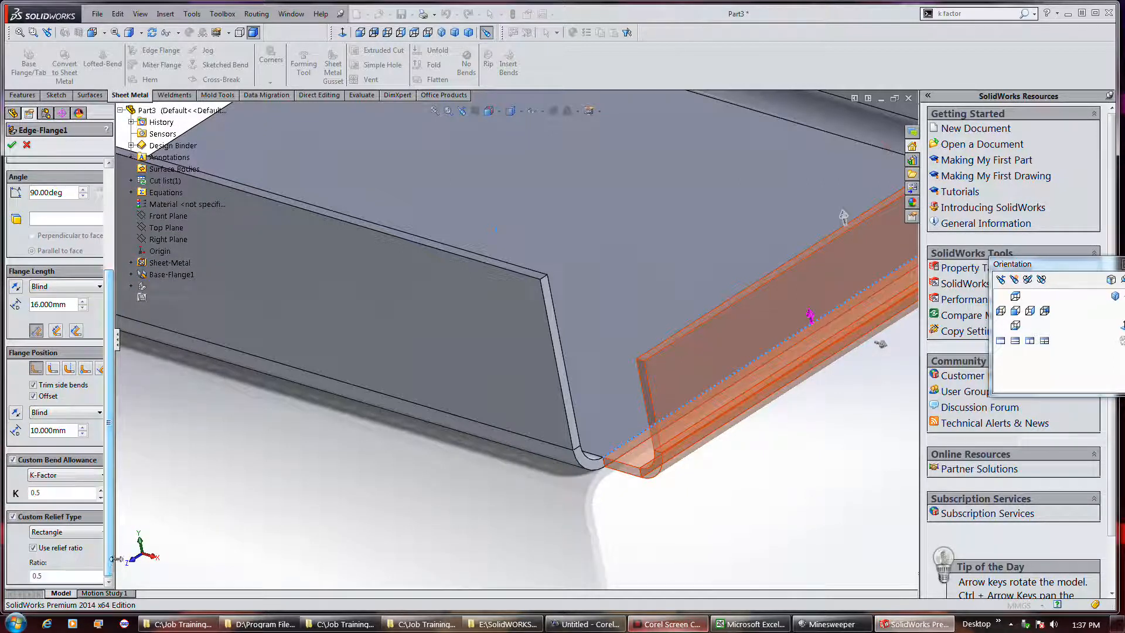
Examine the relief types offered for the edge flange's custom relief
{"action": "left_click_drag", "start_coordinate": [117, 560], "coordinate": [130, 556]}
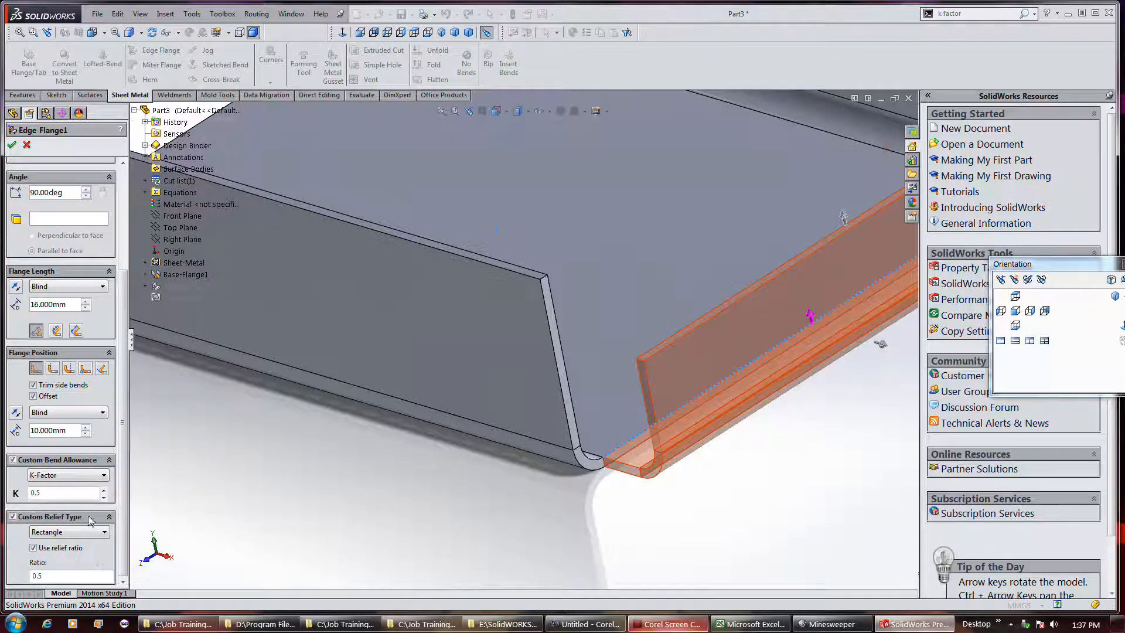
{"action": "left_click", "coordinate": [82, 533]}
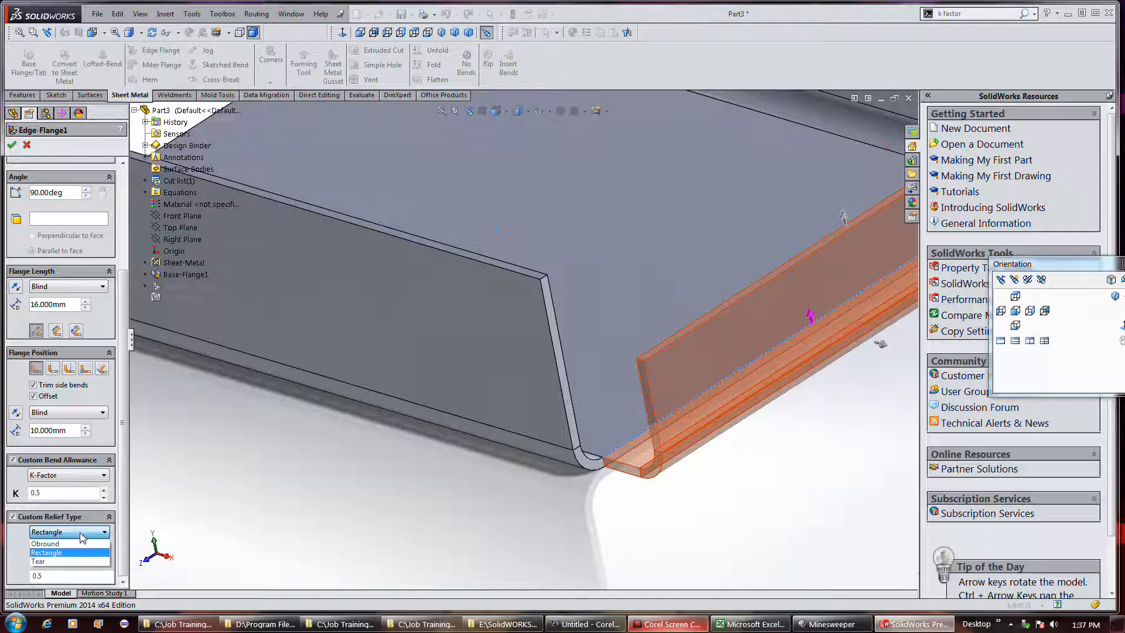
{"action": "left_click", "coordinate": [82, 538]}
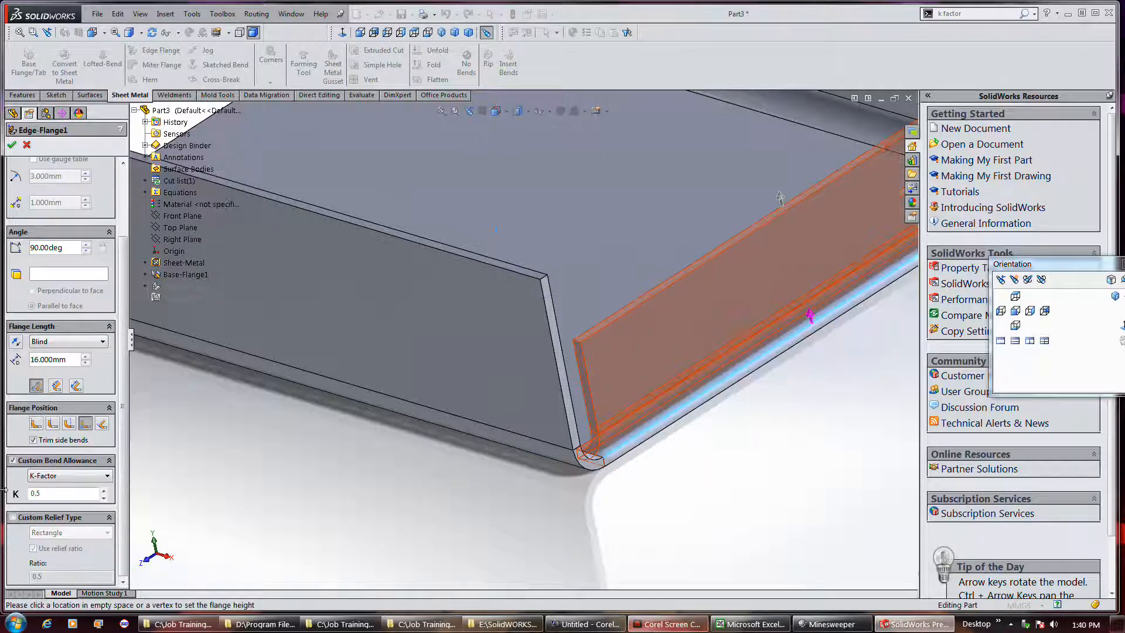
Apply the edge flange with Trim side bends off, reopen it for editing and turn Trim side bends back on
{"action": "left_click", "coordinate": [71, 446]}
{"action": "left_click", "coordinate": [11, 147]}
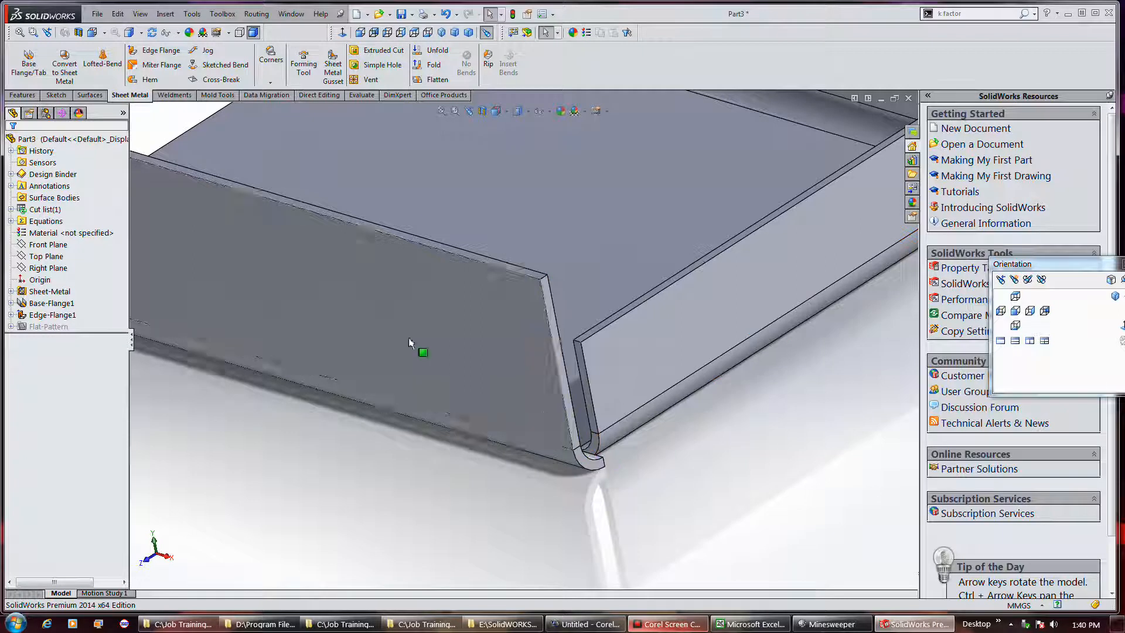
{"action": "right_click", "coordinate": [62, 315]}
{"action": "left_click", "coordinate": [65, 280]}
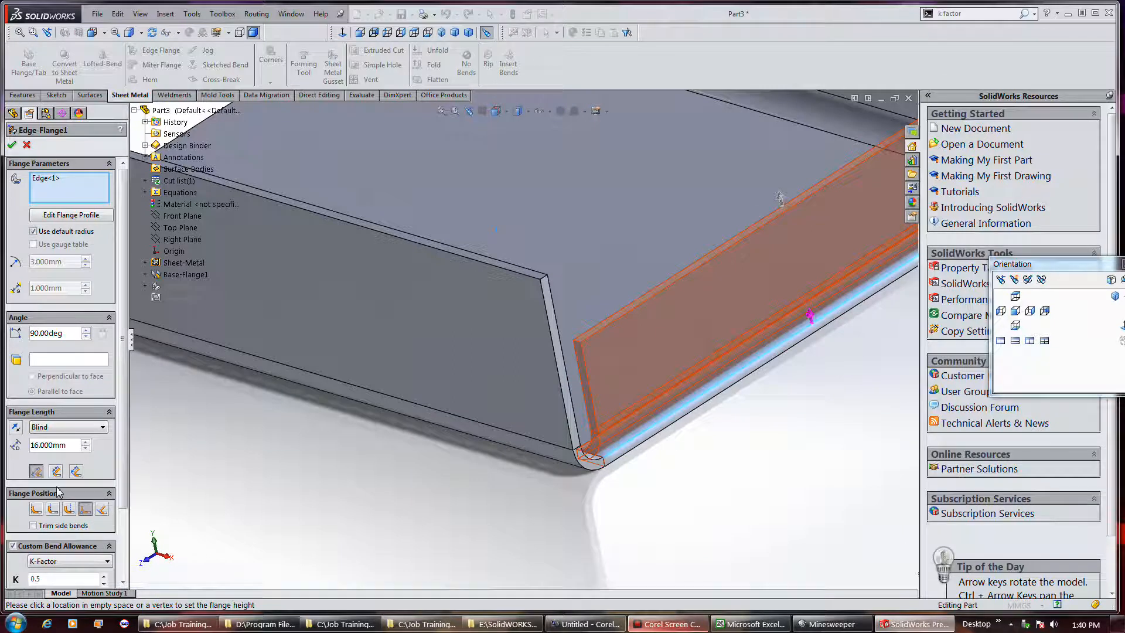
{"action": "left_click", "coordinate": [52, 525]}
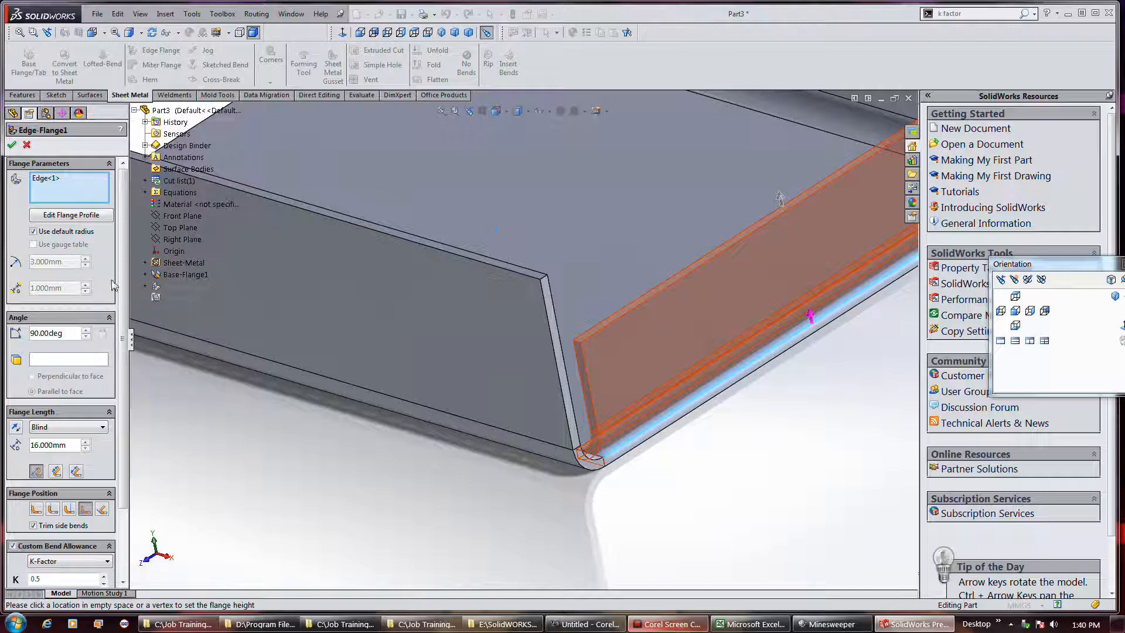
{"action": "scroll", "coordinate": [214, 375], "scroll_direction": "down", "scroll_amount": 3}
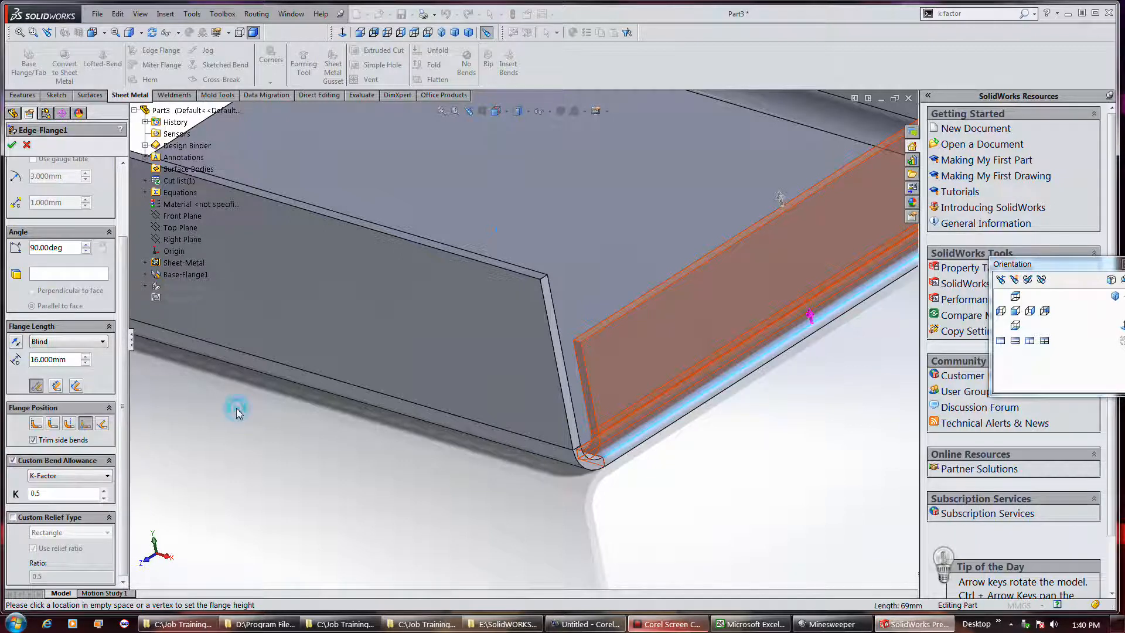
Open the edge flange's profile sketch for editing, keeping the Profile Sketch dialog clear of the flange
{"action": "scroll", "coordinate": [236, 410], "scroll_direction": "up", "scroll_amount": 3}
{"action": "middle_click_drag", "start_coordinate": [784, 373], "coordinate": [753, 359]}
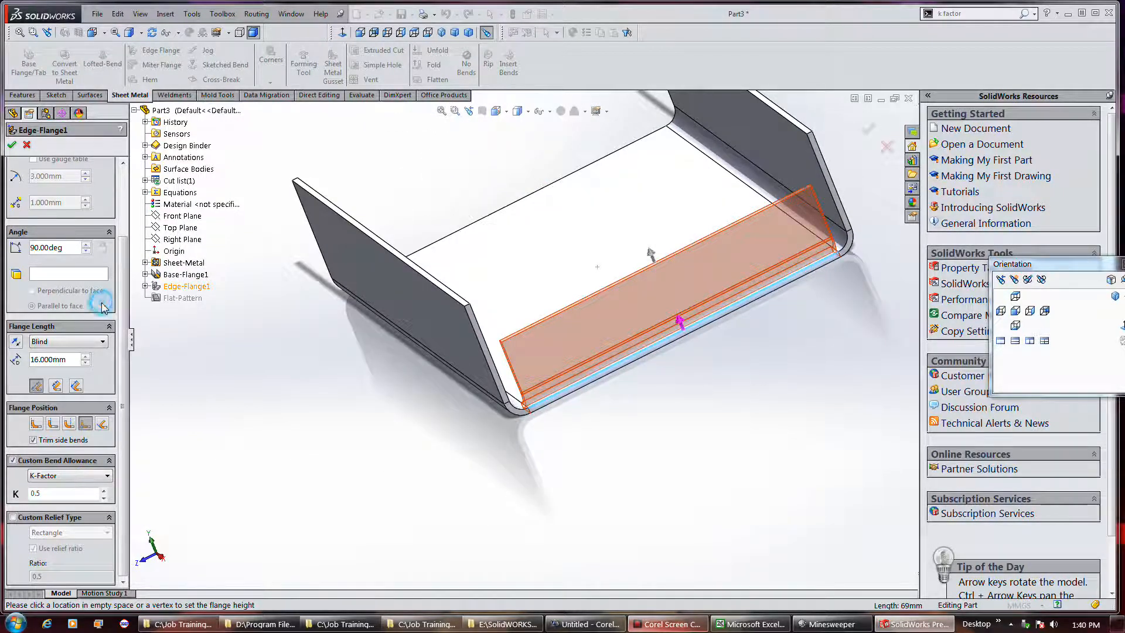
{"action": "scroll", "coordinate": [96, 302], "scroll_direction": "up", "scroll_amount": 3}
{"action": "left_click", "coordinate": [76, 220]}
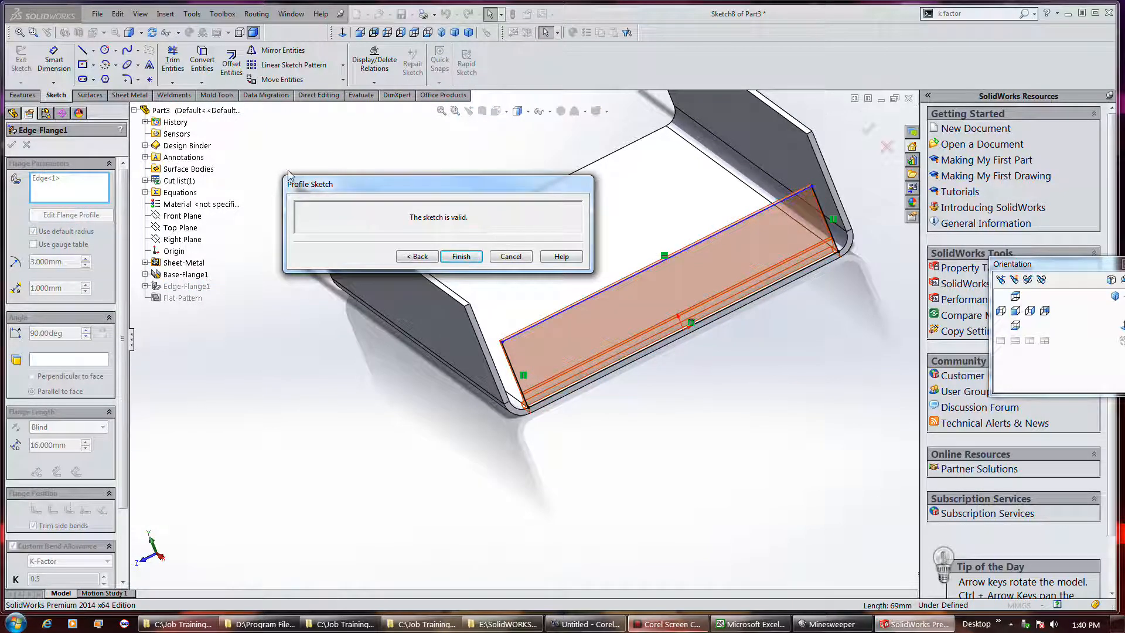
{"action": "mouse_move", "coordinate": [442, 200]}
{"action": "left_mouse_down"}
{"action": "mouse_move", "coordinate": [342, 455]}
{"action": "mouse_move", "coordinate": [333, 451]}
{"action": "left_mouse_up"}
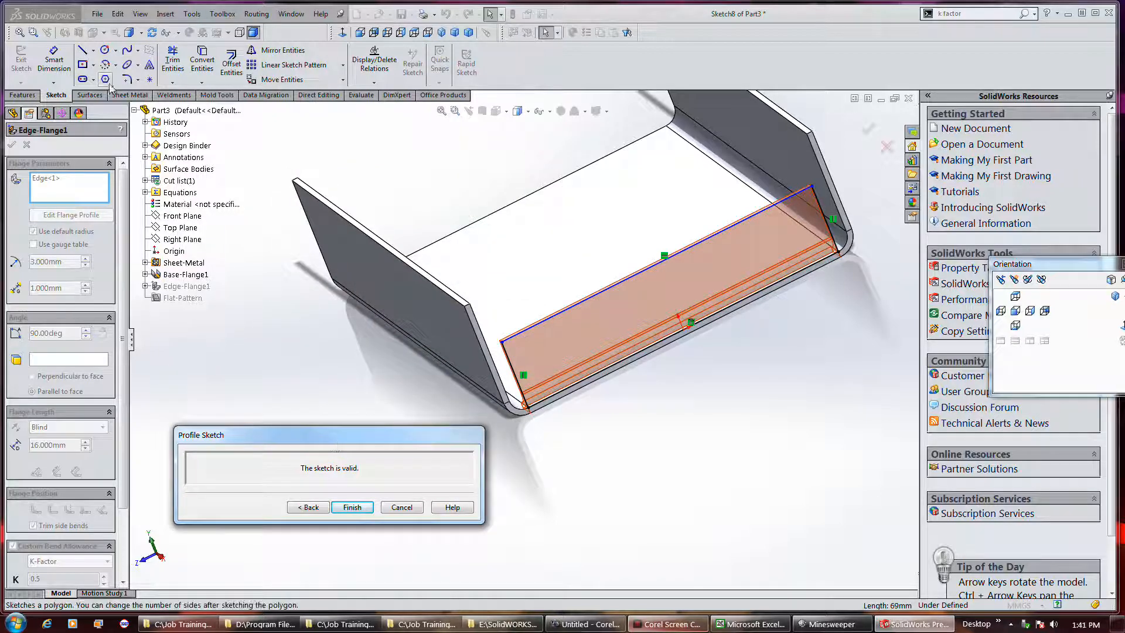
Draw a three-line tapered notch descending from the upper edge of the flange profile
{"action": "left_click", "coordinate": [83, 51]}
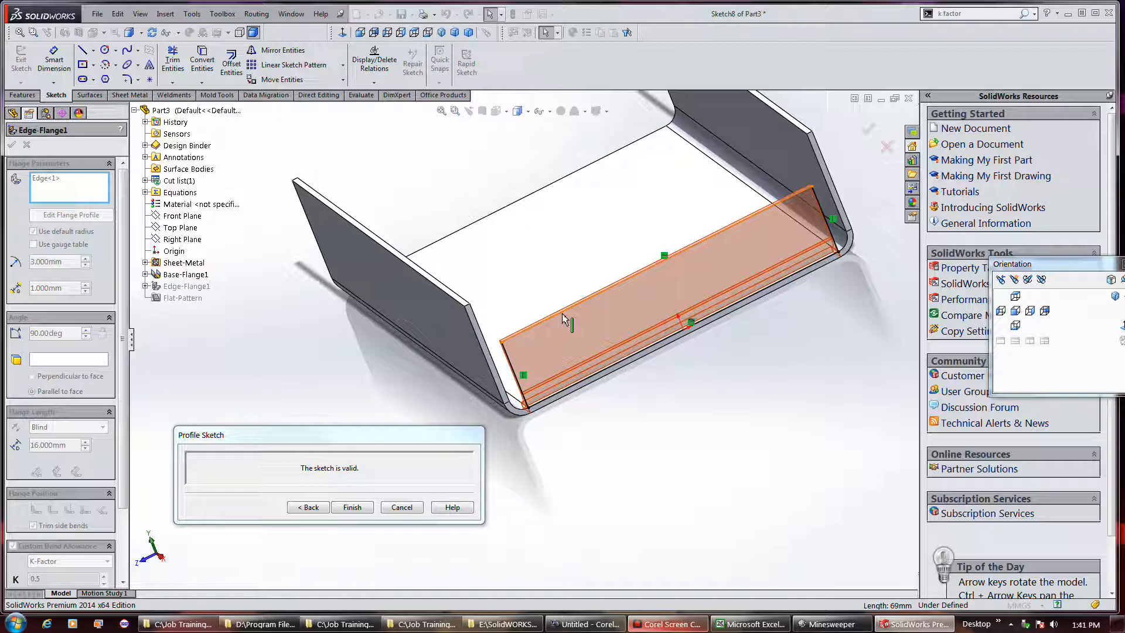
{"action": "left_click", "coordinate": [81, 52]}
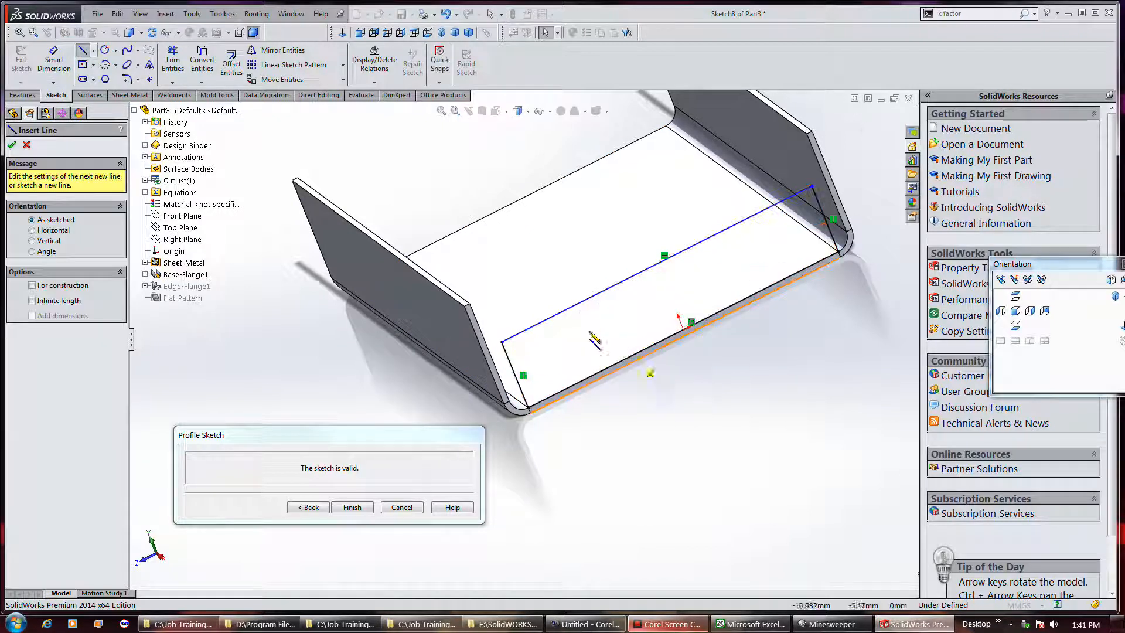
{"action": "left_click", "coordinate": [576, 307]}
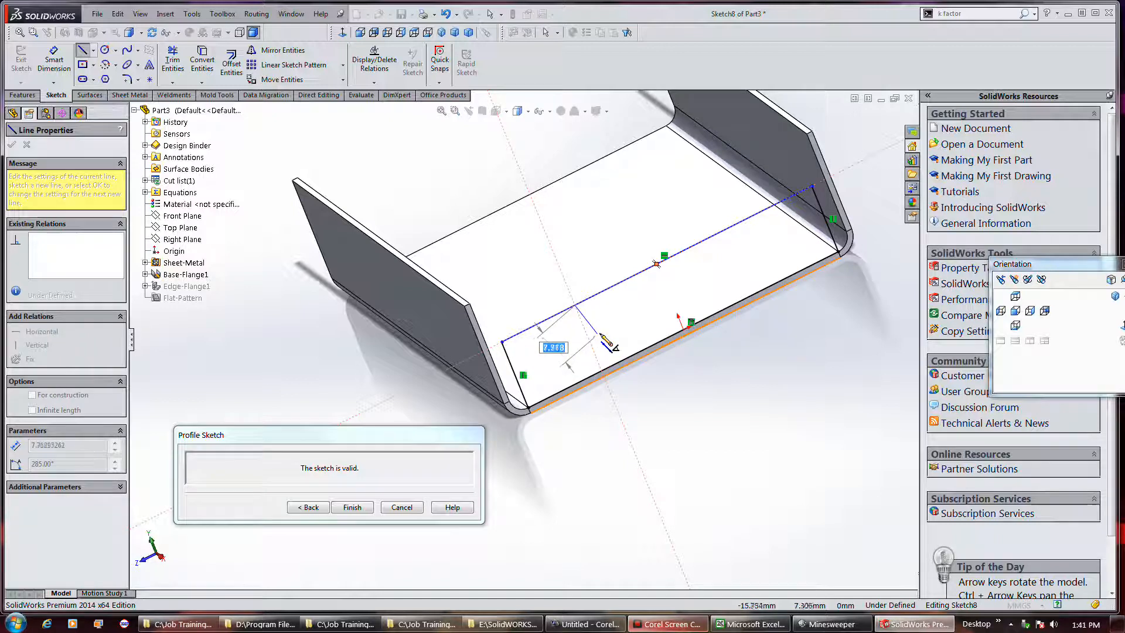
{"action": "left_click", "coordinate": [606, 333]}
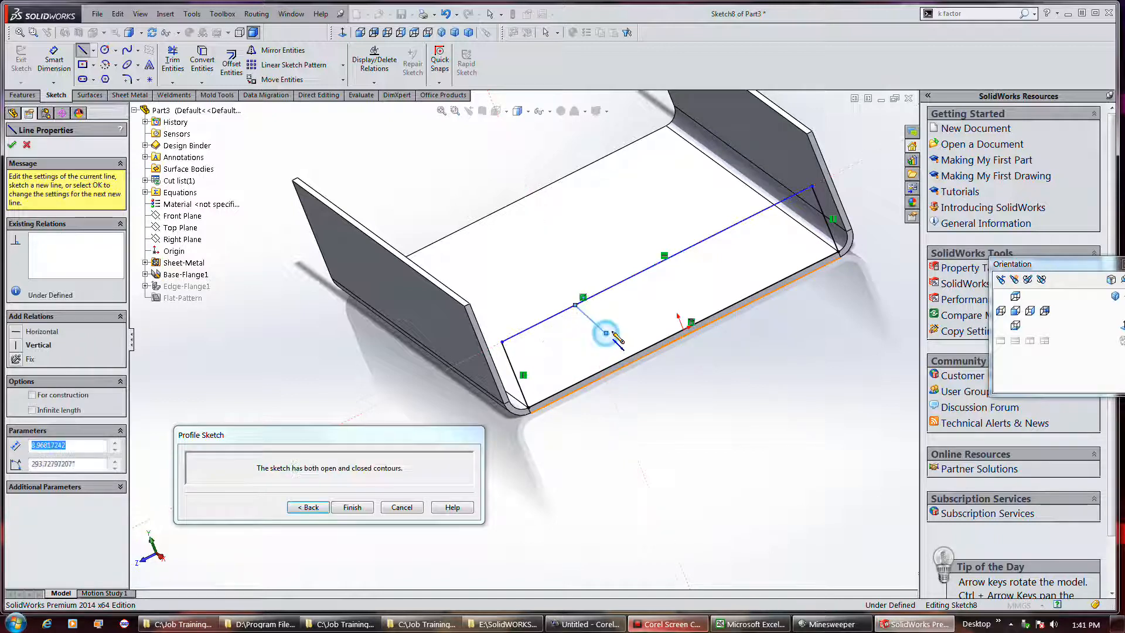
{"action": "left_click", "coordinate": [622, 282]}
{"action": "double_click", "coordinate": [648, 299]}
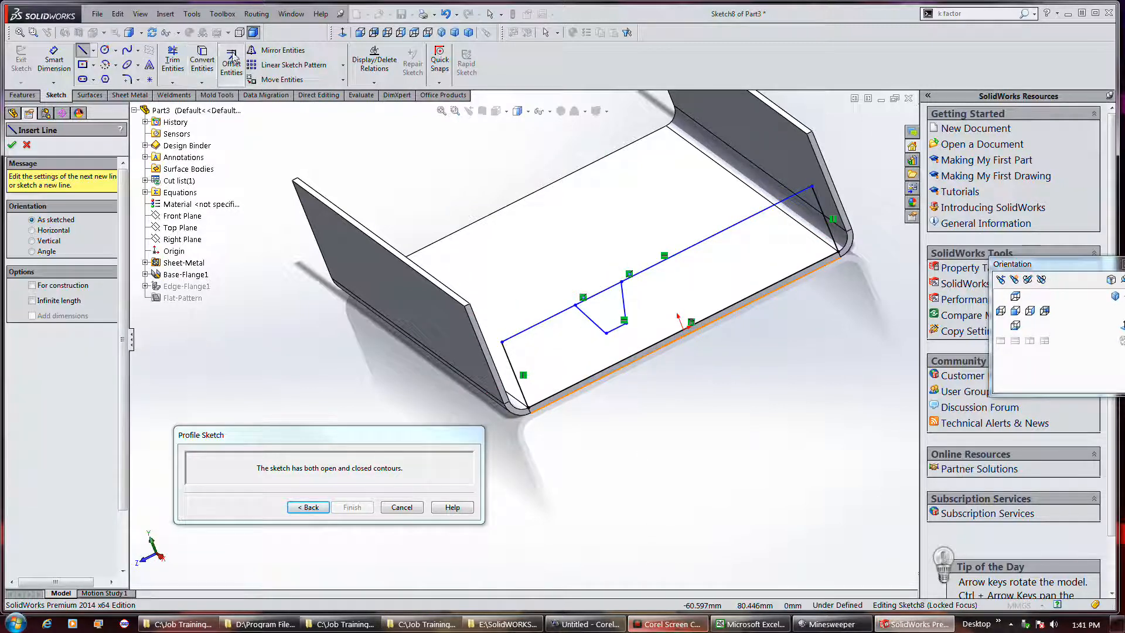
Trim away the profile's upper edge across the notch opening and finish the profile sketch
{"action": "left_click", "coordinate": [169, 61]}
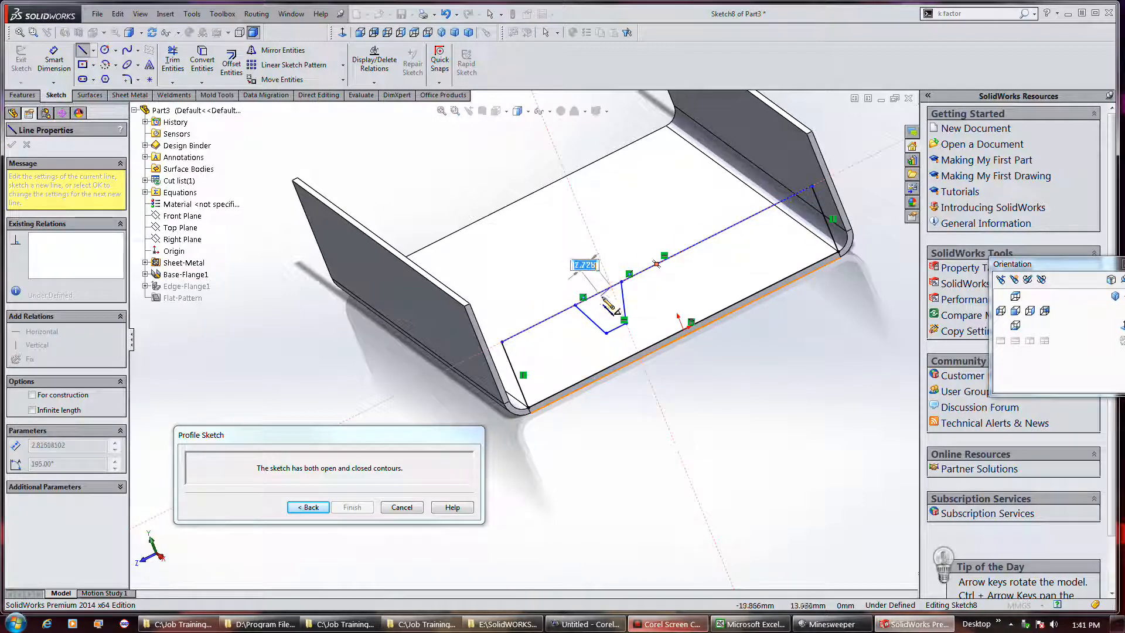
{"action": "left_click", "coordinate": [172, 58]}
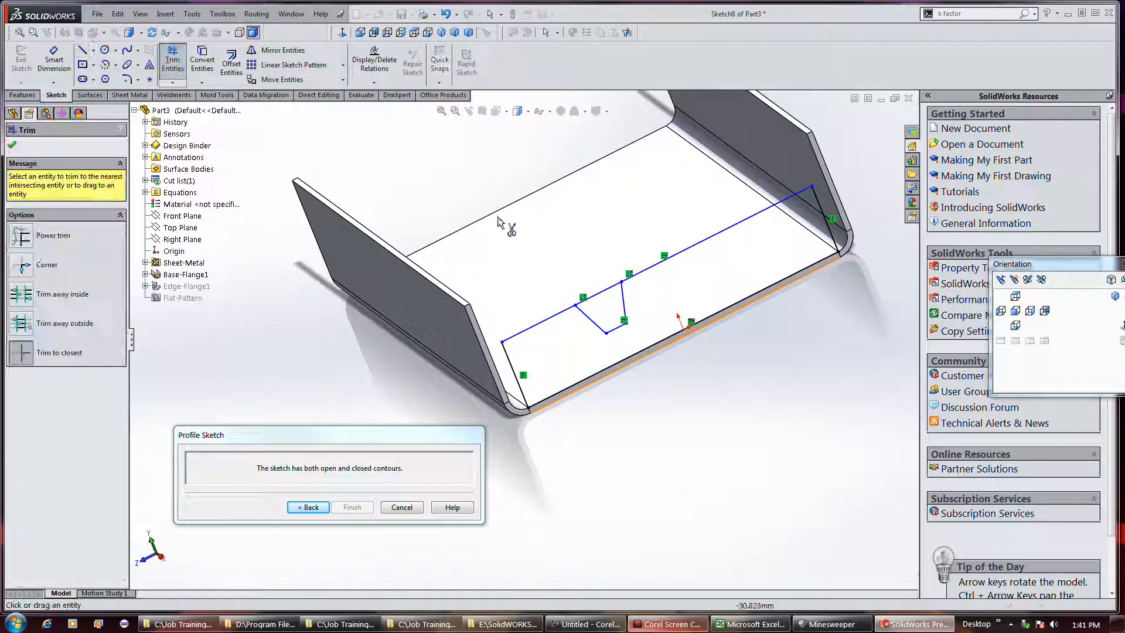
{"action": "left_click", "coordinate": [605, 297]}
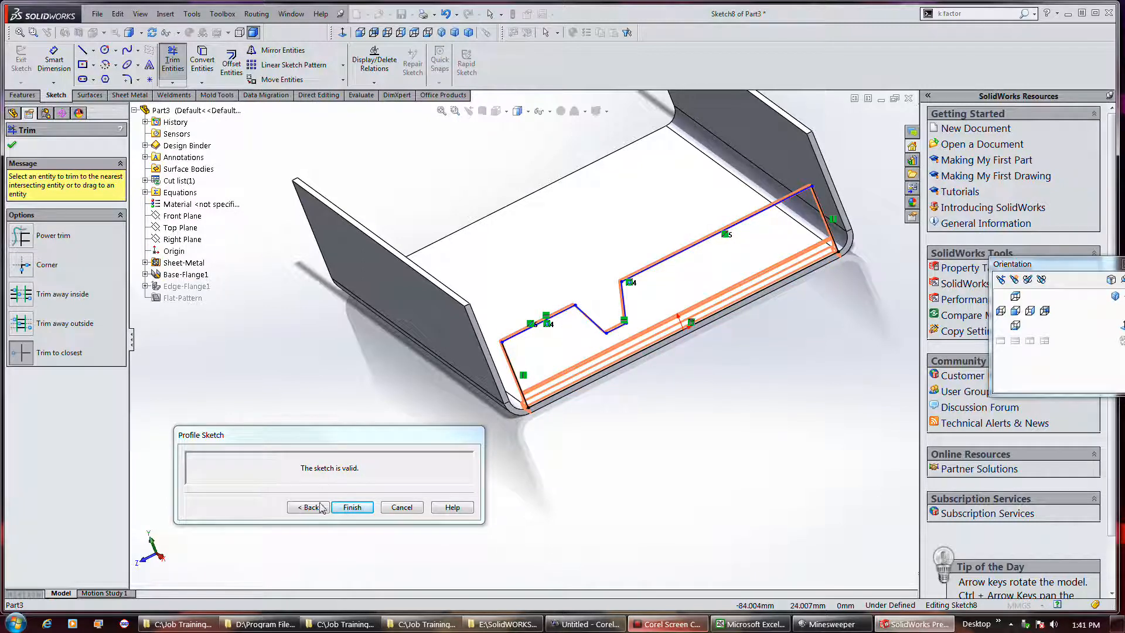
{"action": "left_click", "coordinate": [351, 507]}
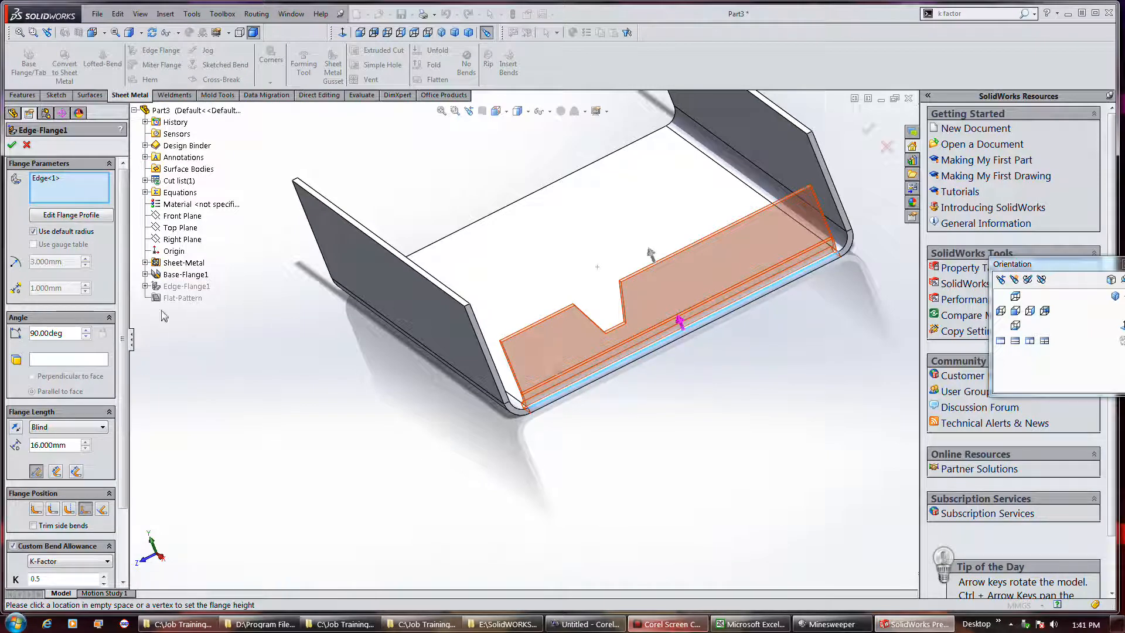
Stretch the notched edge flange to a length of 18 mm and apply it
{"action": "mouse_move", "coordinate": [650, 253]}
{"action": "left_mouse_down"}
{"action": "mouse_move", "coordinate": [661, 268]}
{"action": "mouse_move", "coordinate": [663, 256]}
{"action": "left_mouse_up"}
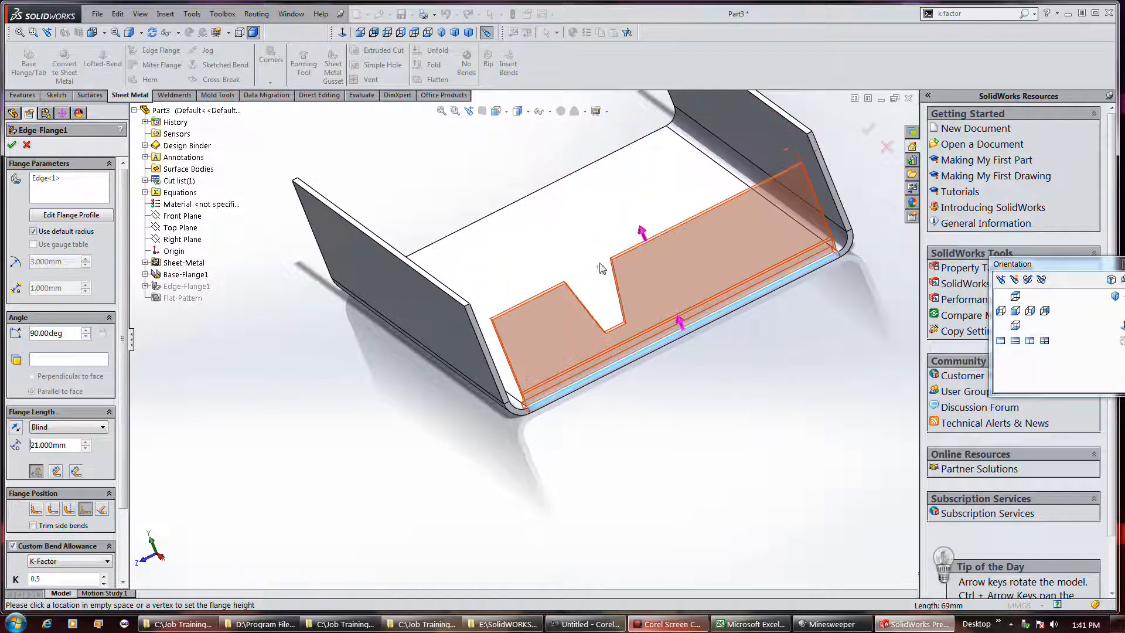
{"action": "left_click", "coordinate": [598, 268]}
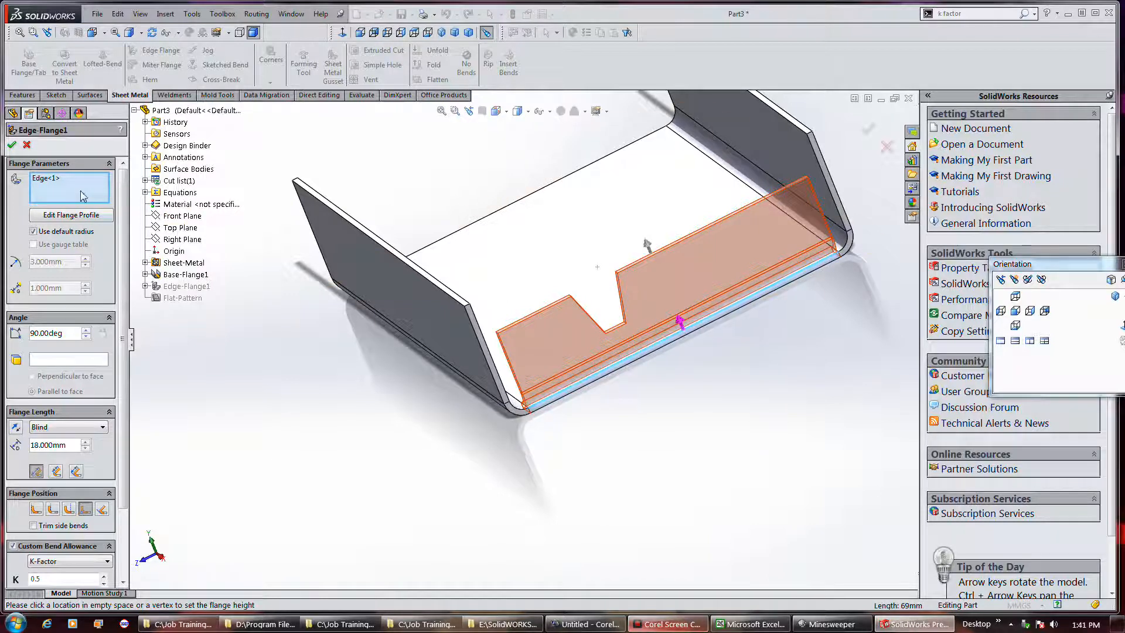
{"action": "left_click", "coordinate": [12, 145]}
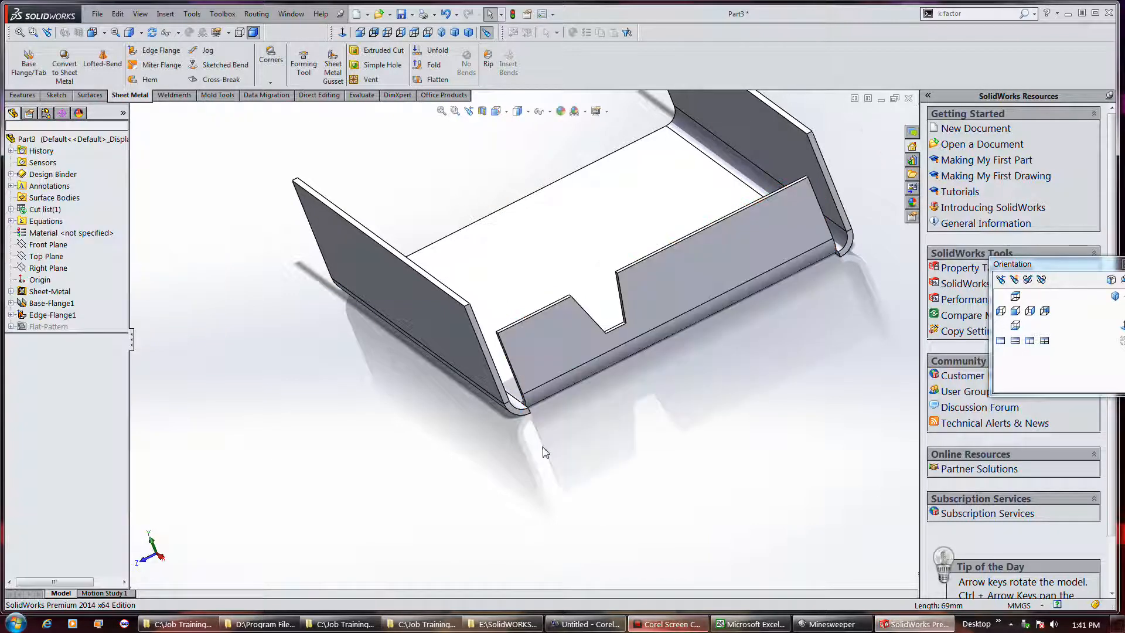
Edit the notched edge flange, enabling Trim side bends and setting its angle to 45 degrees, and apply it
{"action": "right_click", "coordinate": [48, 316]}
{"action": "left_click", "coordinate": [51, 284]}
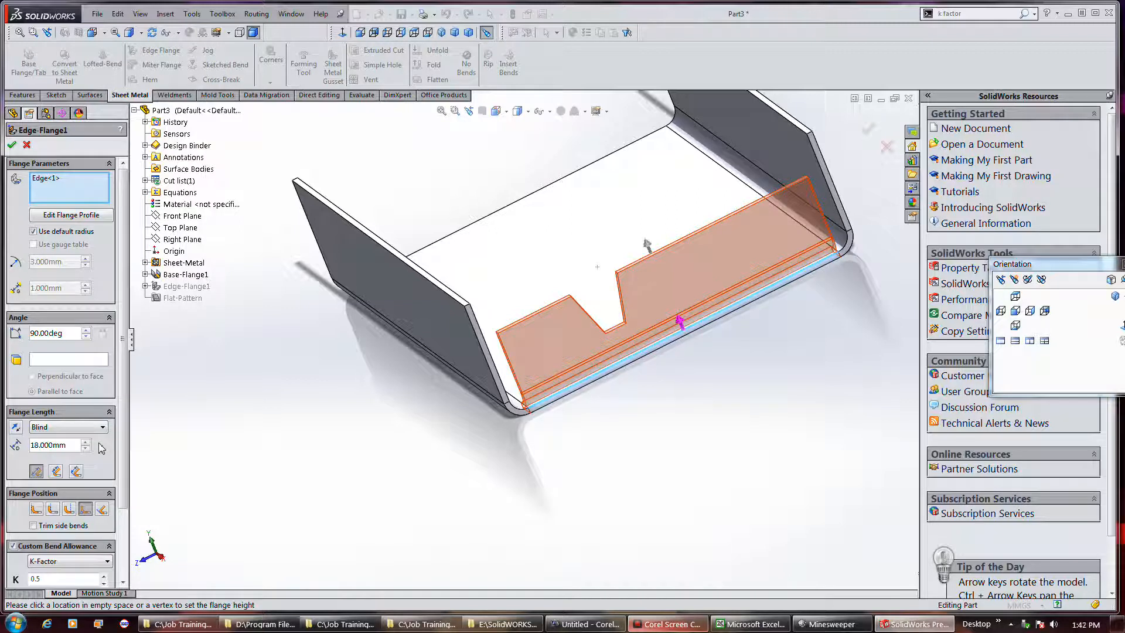
{"action": "left_click", "coordinate": [63, 526]}
{"action": "double_click", "coordinate": [67, 336]}
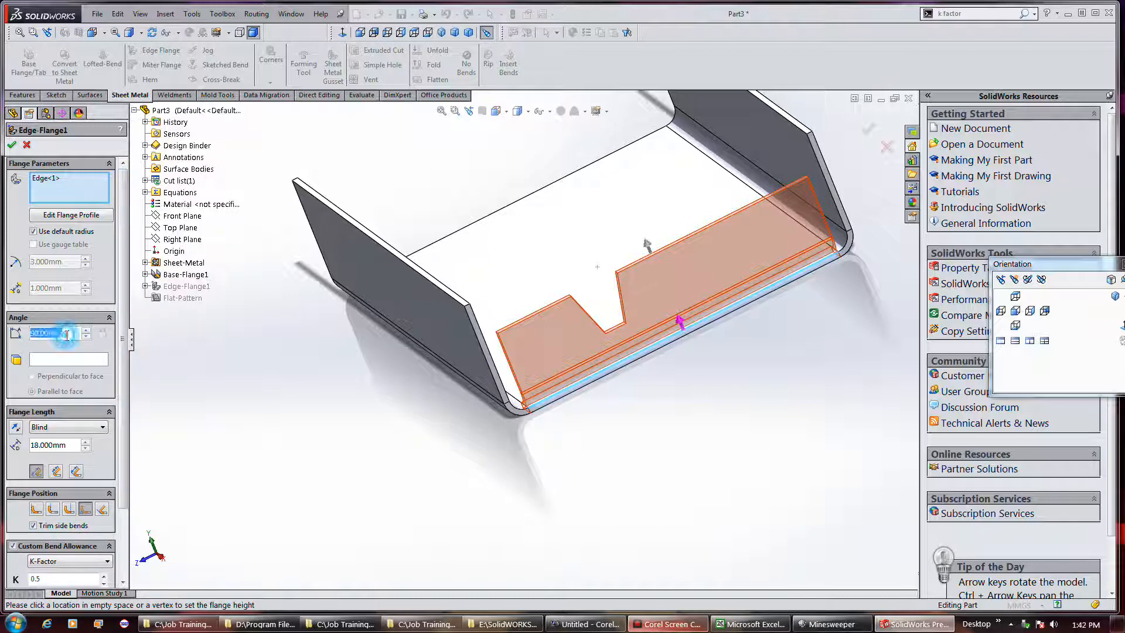
{"action": "type", "text": "45"}
{"action": "key", "text": "Return"}
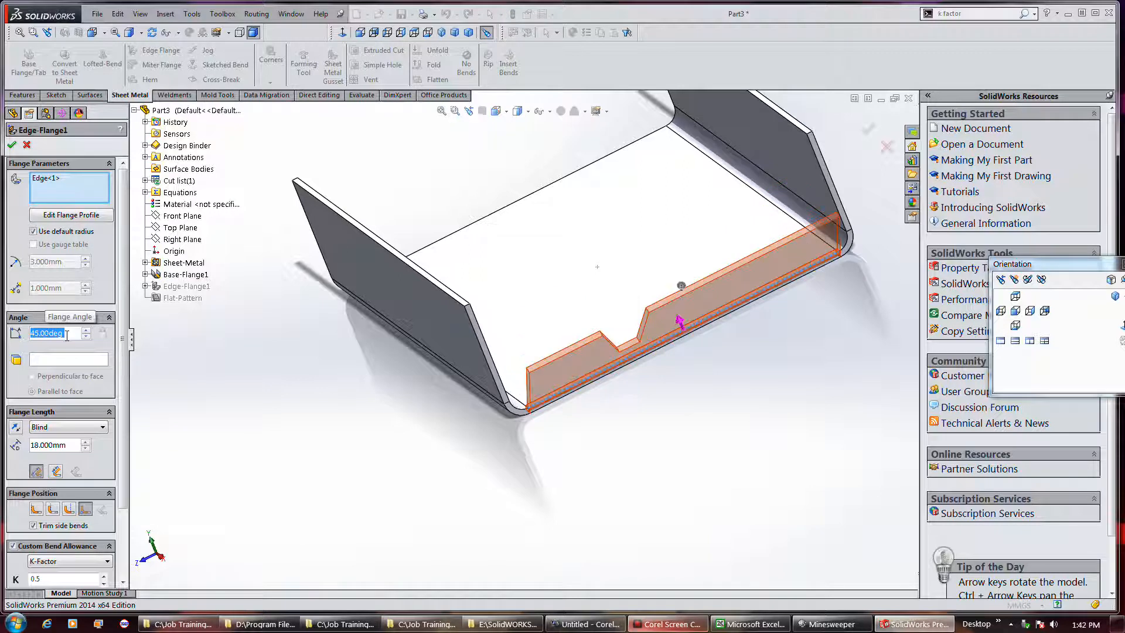
{"action": "left_click", "coordinate": [11, 143]}
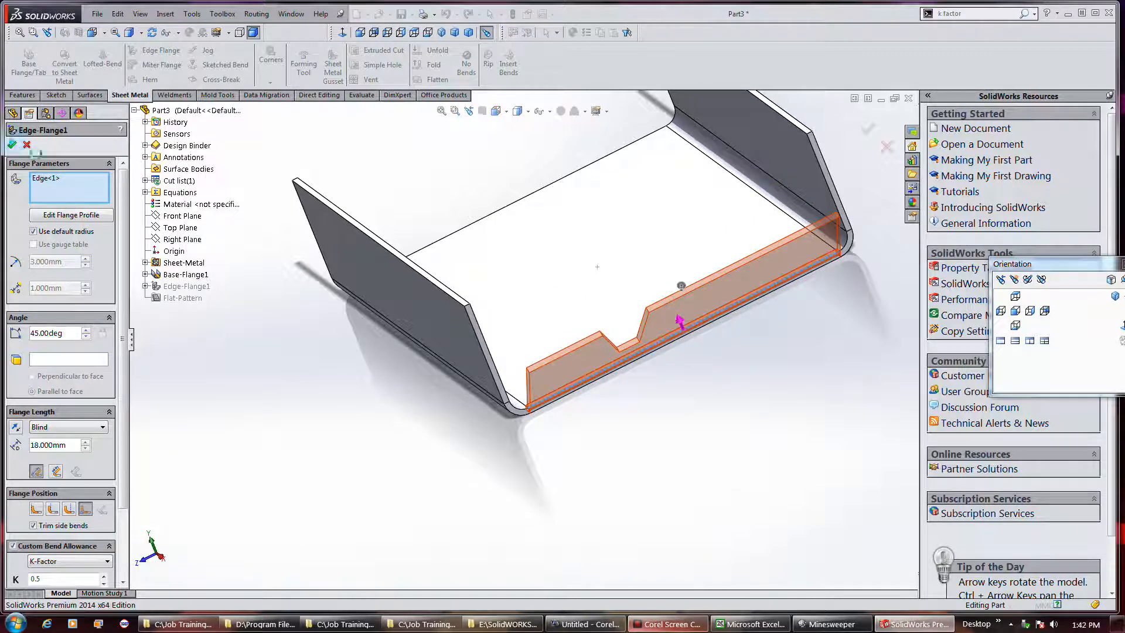
Inspect the angled, notched edge flange and its bend from several sides
{"action": "middle_click_drag", "start_coordinate": [530, 422], "coordinate": [735, 392]}
{"action": "scroll", "coordinate": [735, 391], "scroll_direction": "up", "scroll_amount": 4}
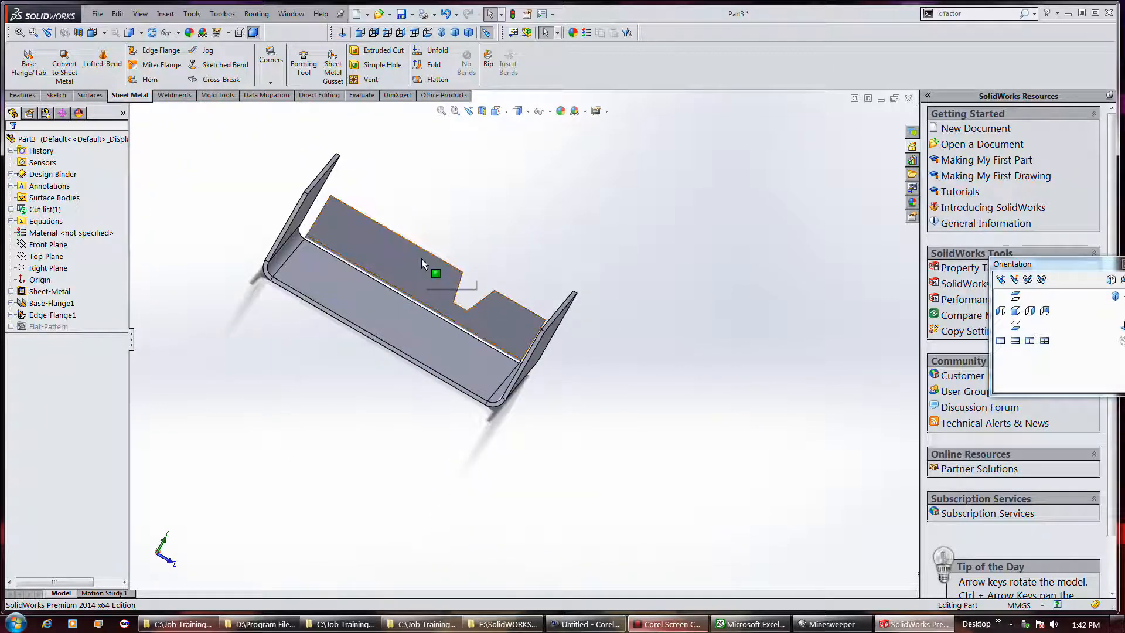
{"action": "scroll", "coordinate": [408, 157], "scroll_direction": "down", "scroll_amount": 2}
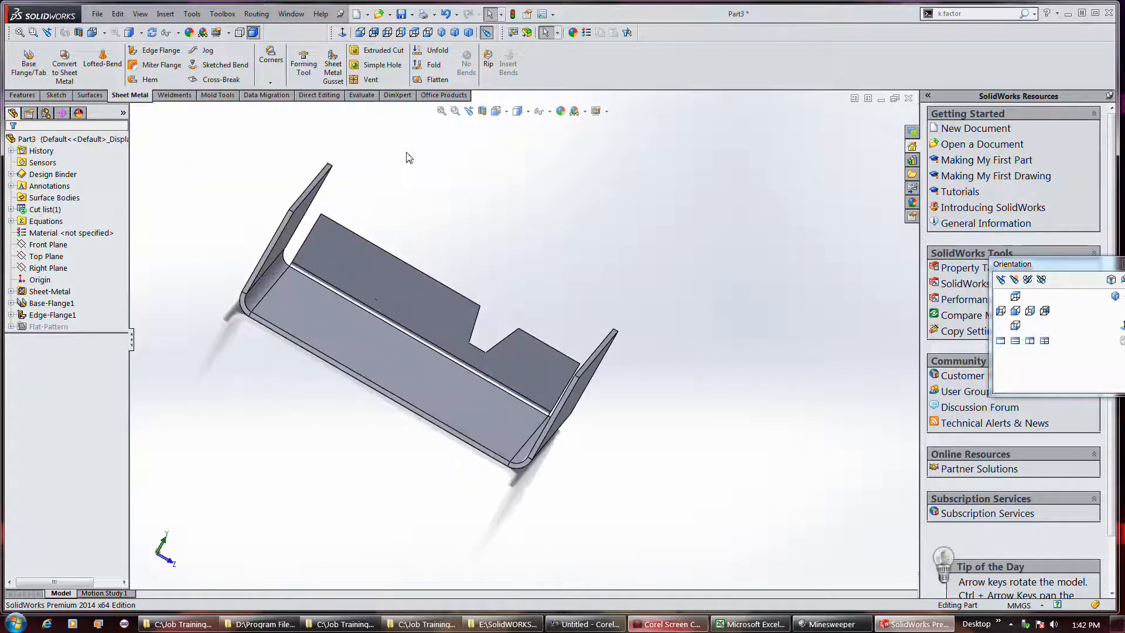
{"action": "middle_click_drag", "start_coordinate": [504, 290], "coordinate": [572, 334]}
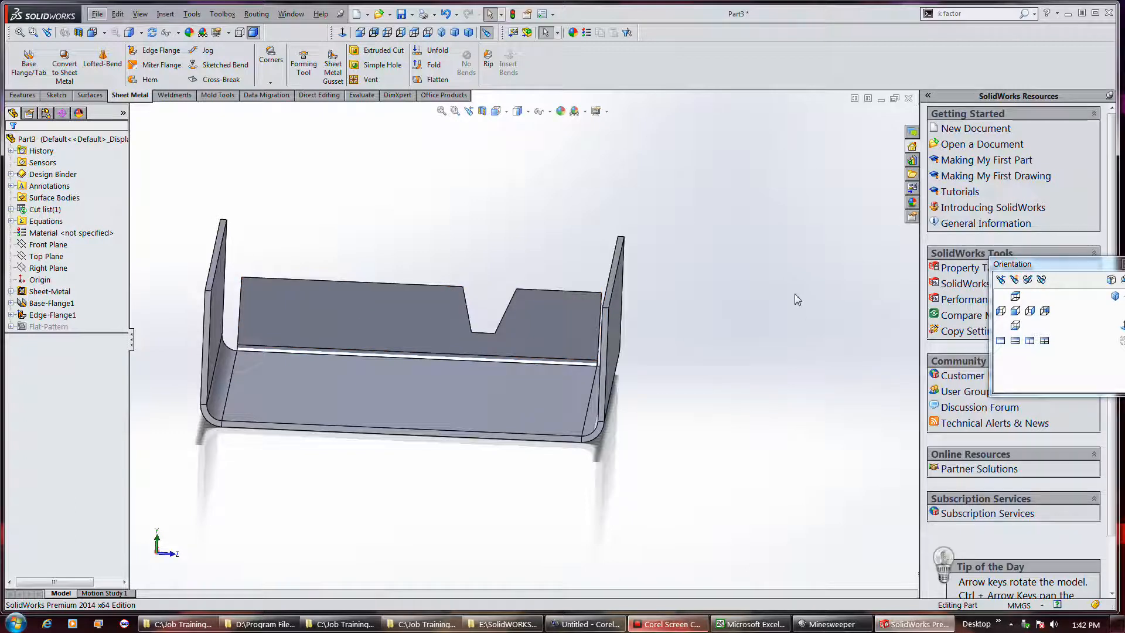
{"action": "middle_click_drag", "start_coordinate": [786, 334], "coordinate": [771, 335]}
{"action": "scroll", "coordinate": [768, 336], "scroll_direction": "up", "scroll_amount": 3}
{"action": "scroll", "coordinate": [380, 210], "scroll_direction": "down", "scroll_amount": 2}
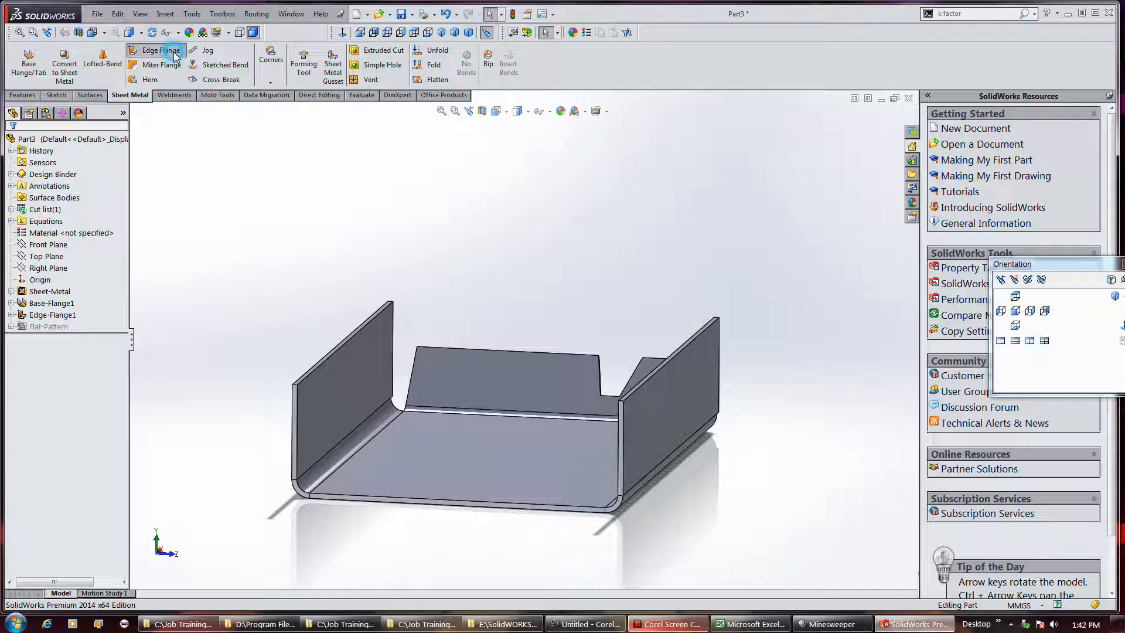
Start a 90-degree edge flange on the front bottom edge and both side walls' front vertical edges, about 17.4 mm long
{"action": "left_click", "coordinate": [154, 50]}
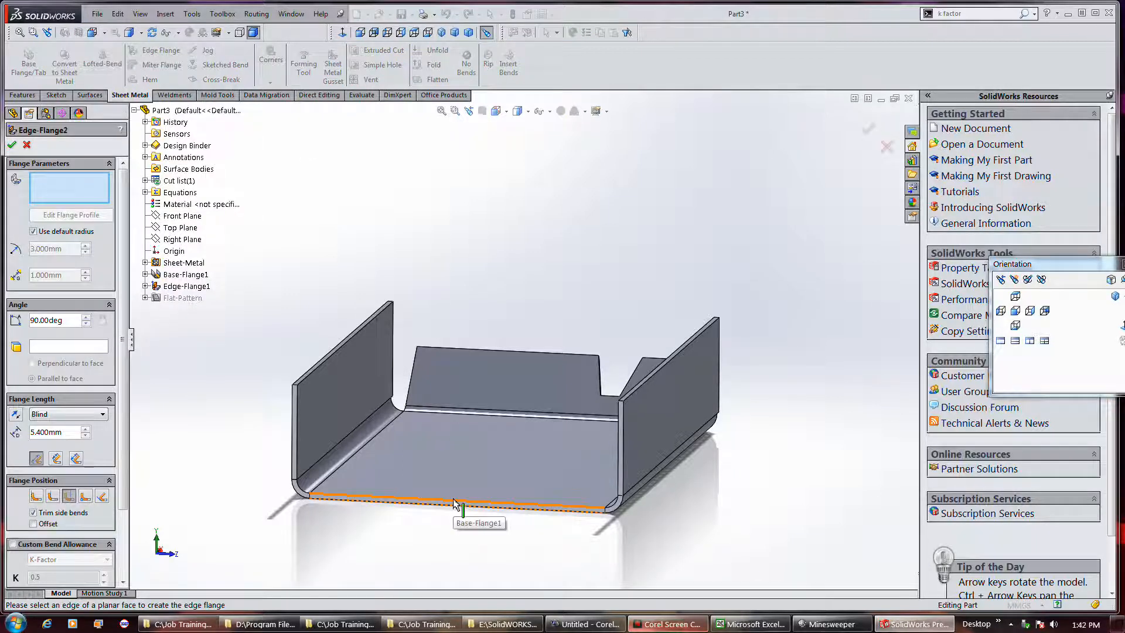
{"action": "left_click", "coordinate": [463, 510]}
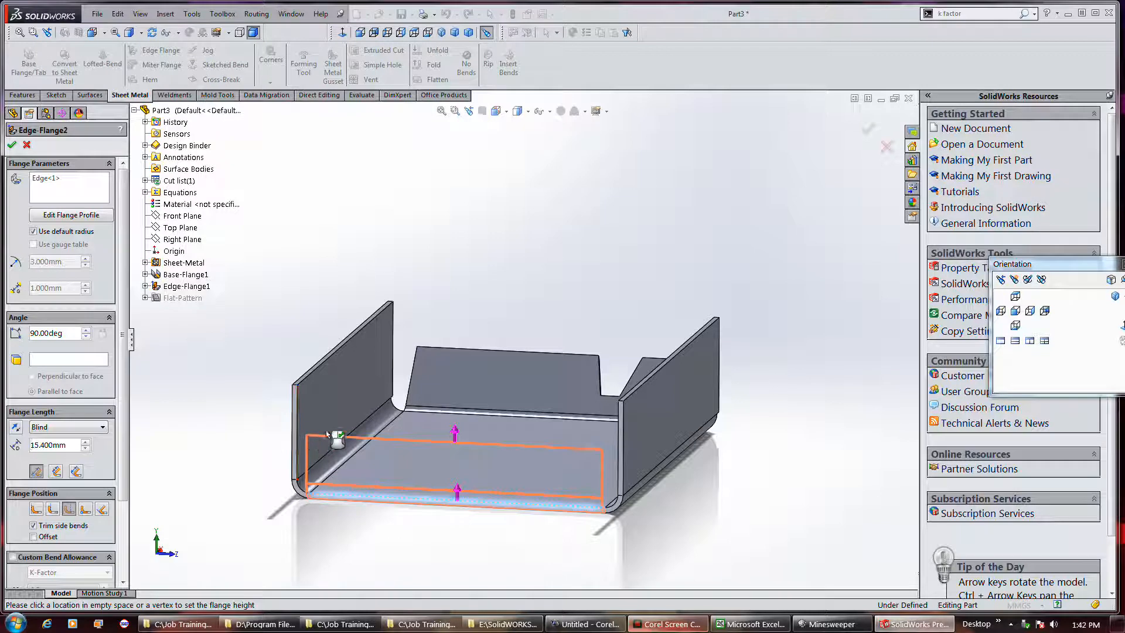
{"action": "left_click", "coordinate": [357, 434]}
{"action": "left_click", "coordinate": [296, 411]}
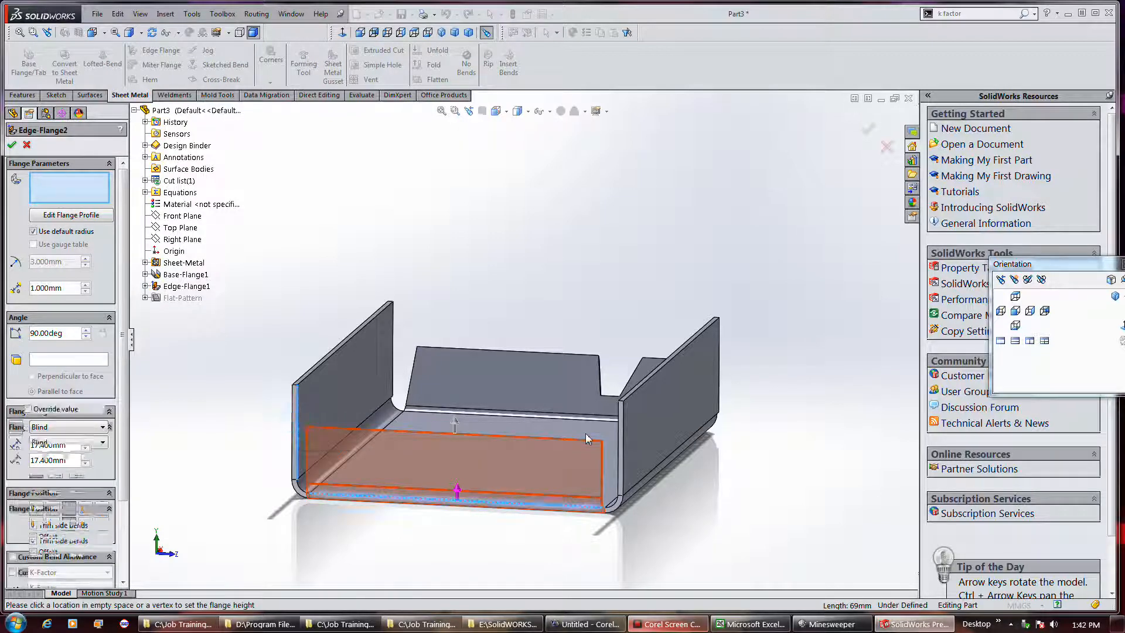
{"action": "left_click", "coordinate": [620, 436]}
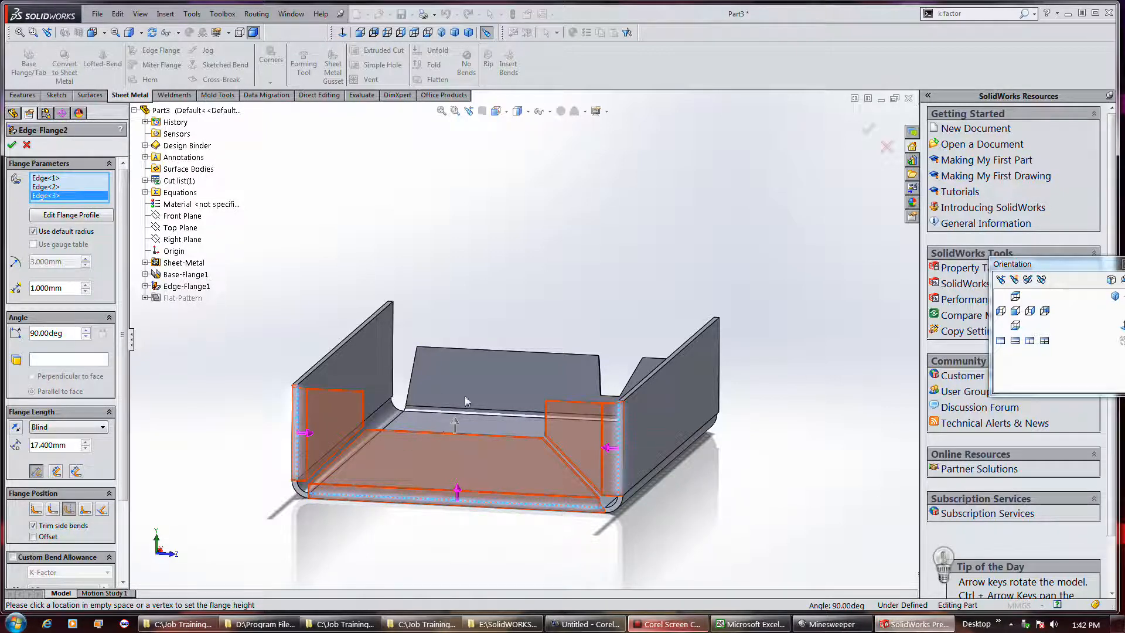
Try the bottom and right flanges outward, return both inward, and shorten all three flanges to 15.4 mm
{"action": "left_click", "coordinate": [458, 492]}
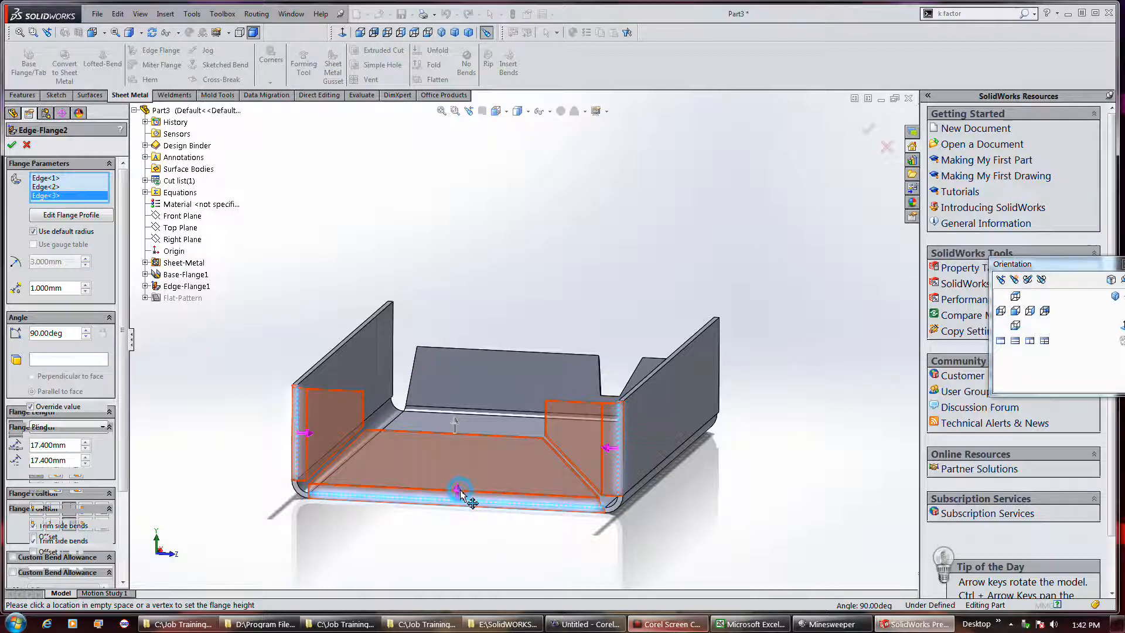
{"action": "left_click", "coordinate": [609, 448]}
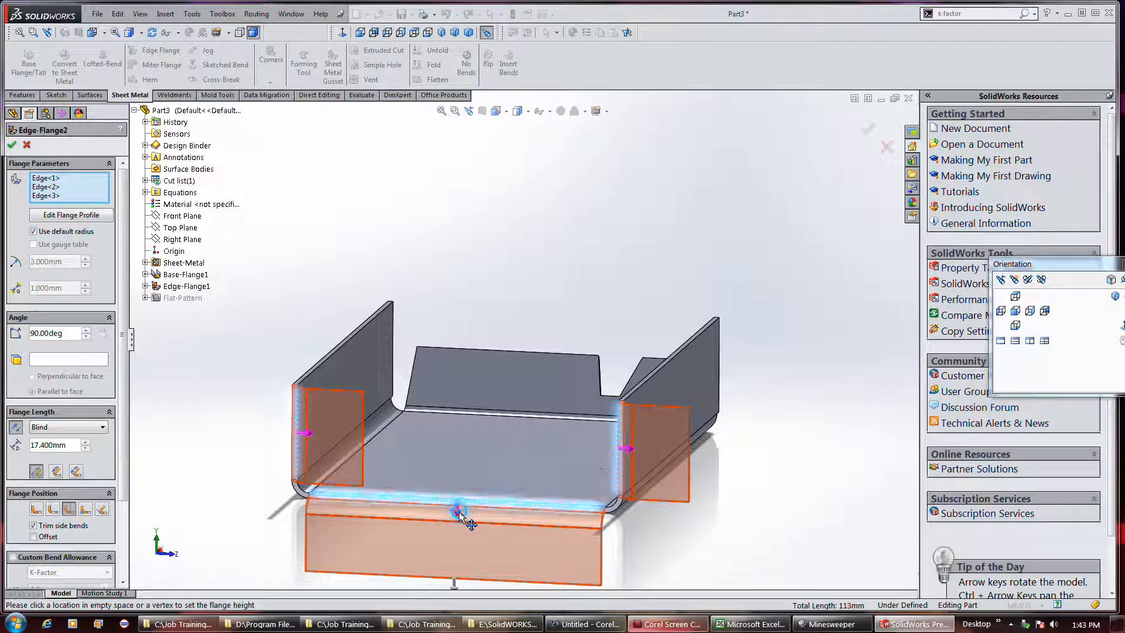
{"action": "left_click", "coordinate": [458, 508]}
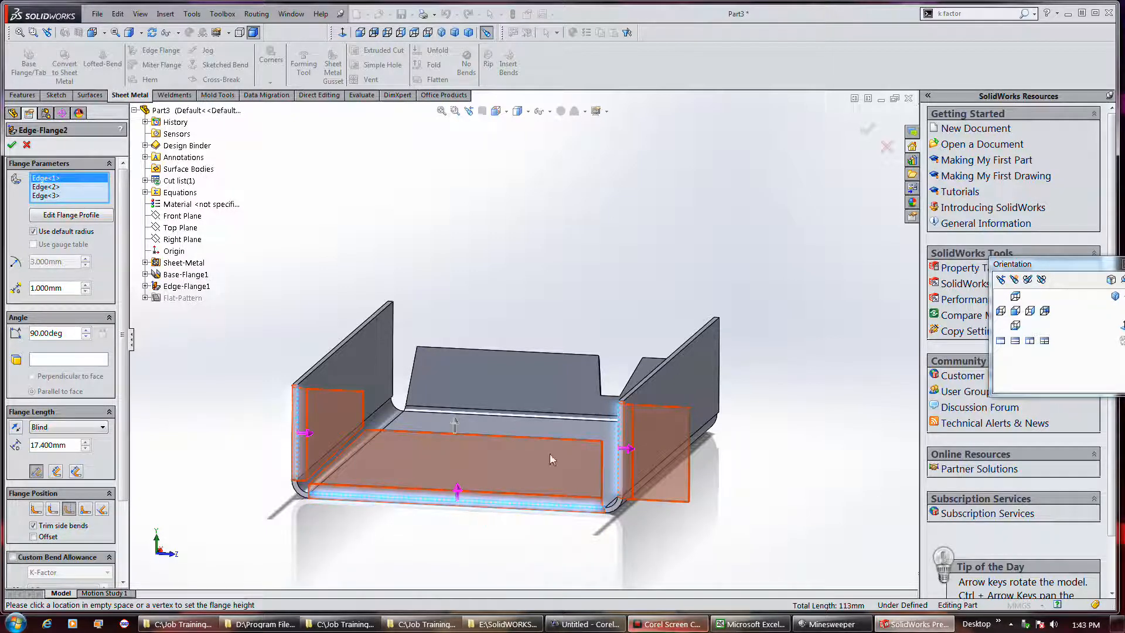
{"action": "left_click", "coordinate": [627, 449]}
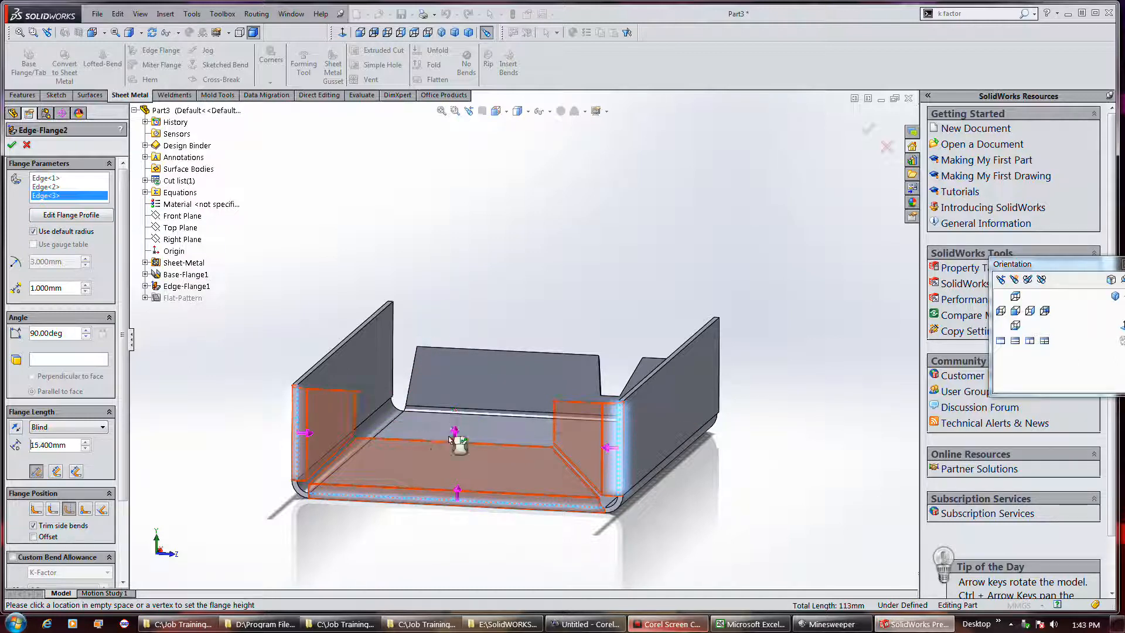
{"action": "left_click", "coordinate": [450, 438]}
Look at the right side flange's profile sketch and go back to the flange settings
{"action": "left_click", "coordinate": [80, 219]}
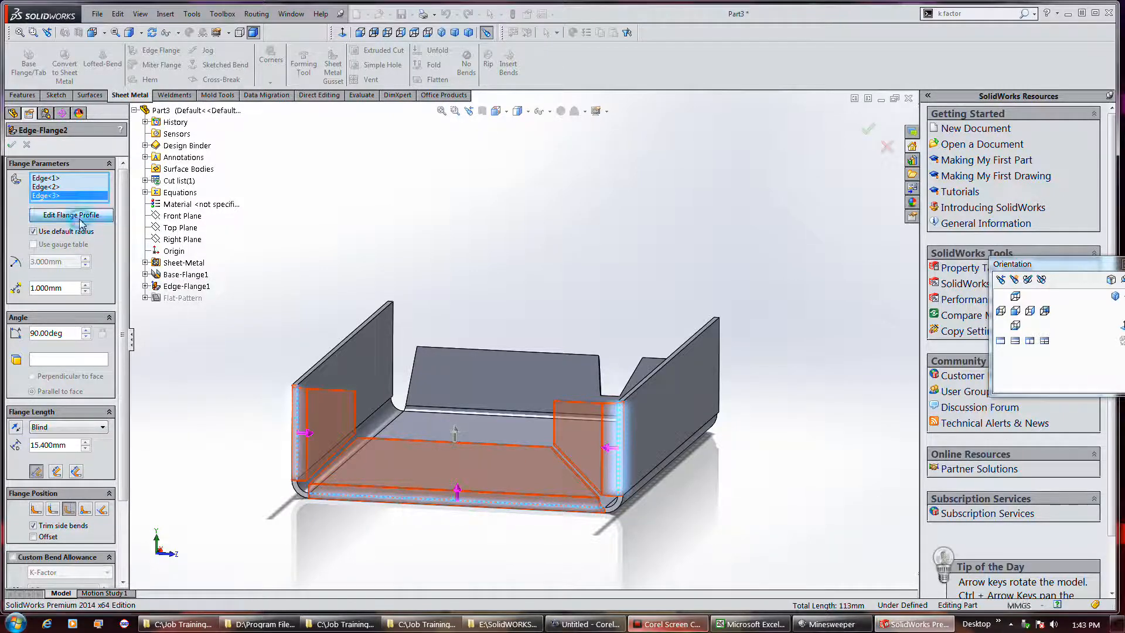
{"action": "left_click", "coordinate": [558, 446]}
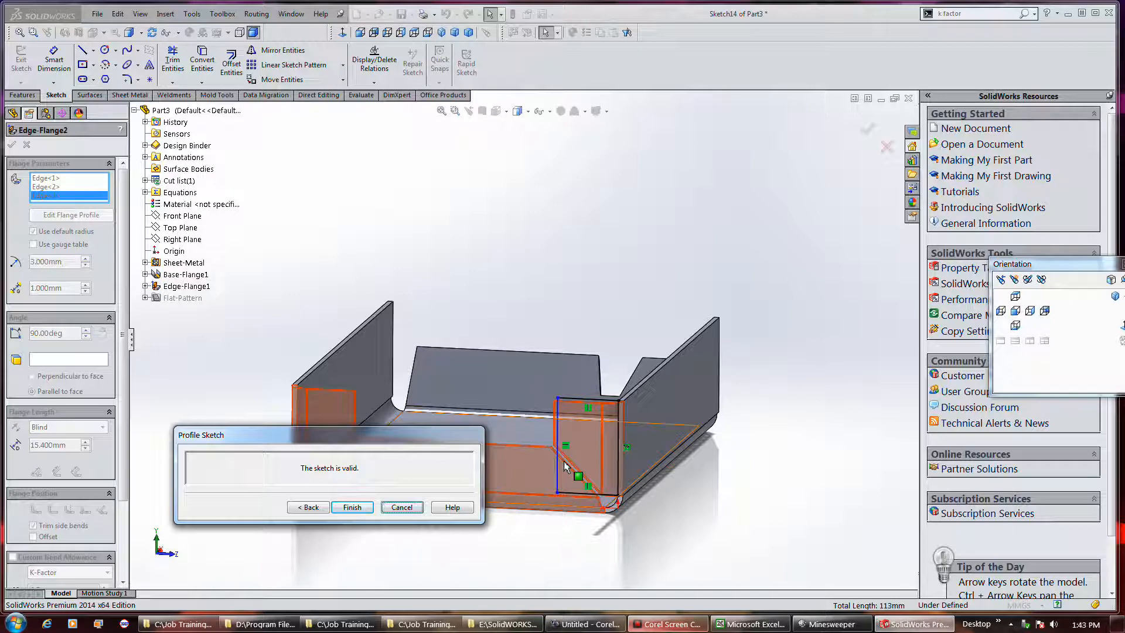
{"action": "left_click_drag", "start_coordinate": [384, 435], "coordinate": [406, 496]}
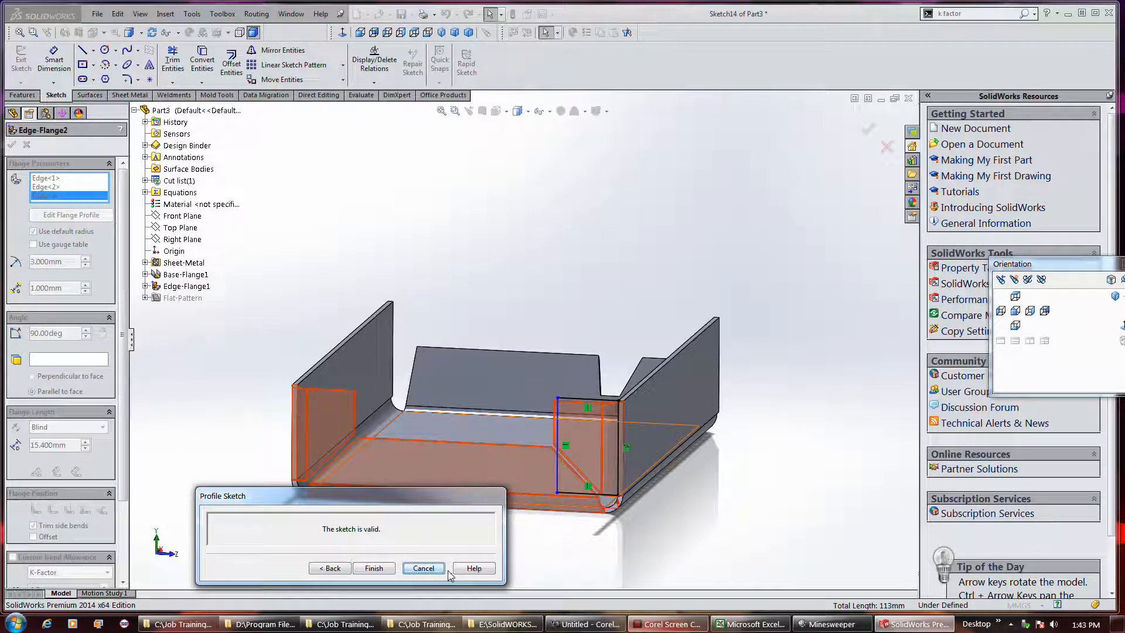
{"action": "left_click", "coordinate": [339, 569]}
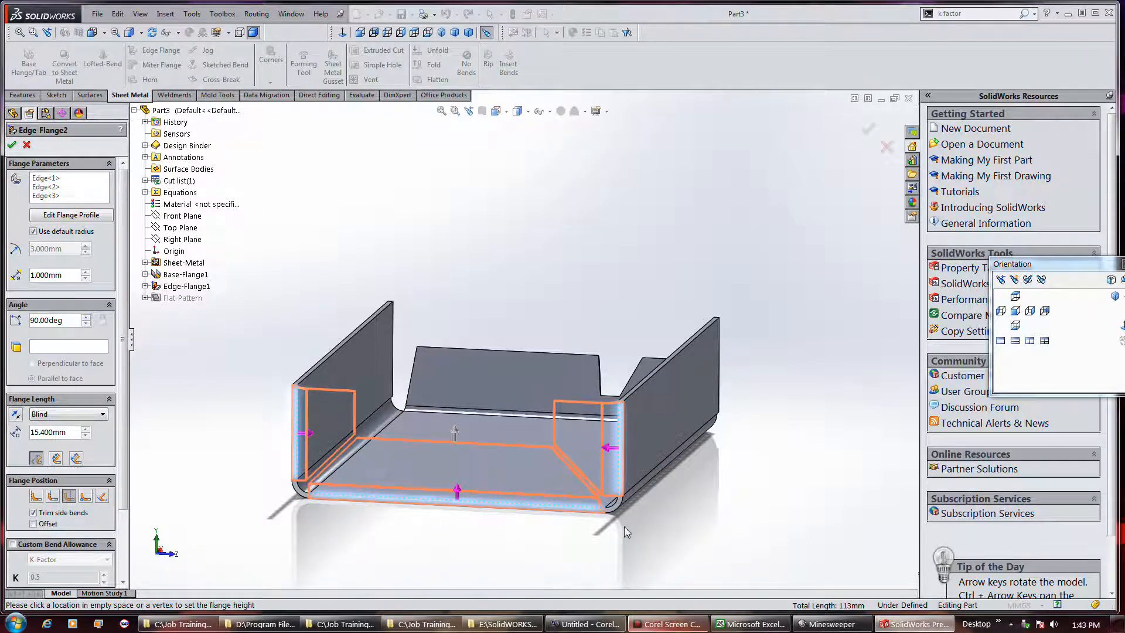
Apply the three-edge flange and inspect its mitred corners and the opposite notched end
{"action": "middle_click_drag", "start_coordinate": [639, 498], "coordinate": [607, 527]}
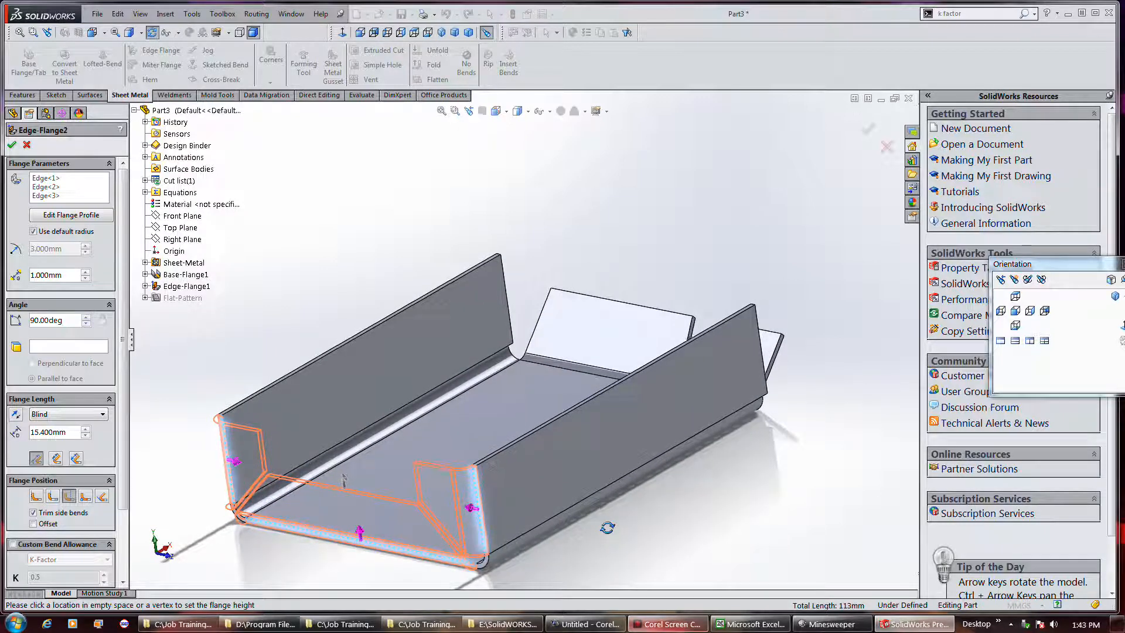
{"action": "scroll", "coordinate": [491, 575], "scroll_direction": "down", "scroll_amount": 2}
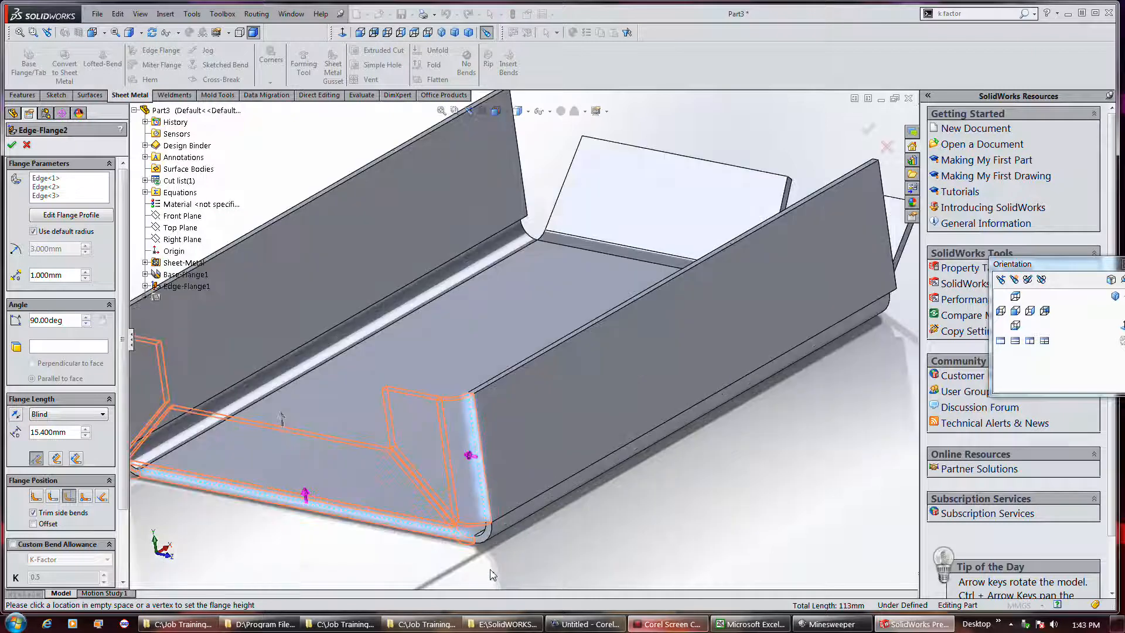
{"action": "left_click", "coordinate": [14, 144]}
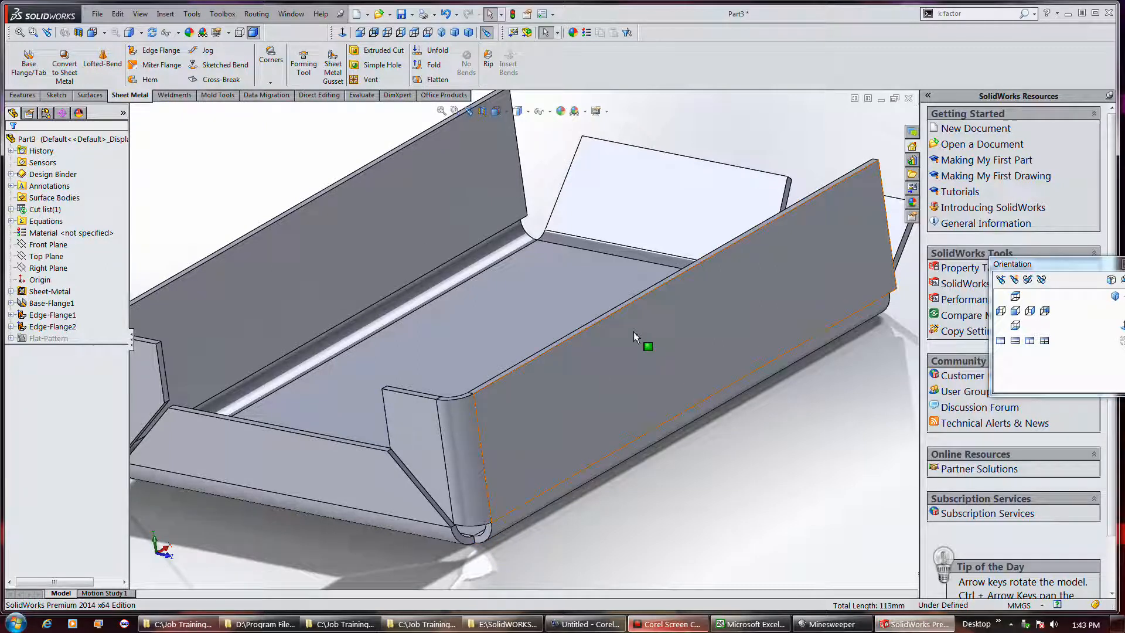
{"action": "middle_click_drag", "start_coordinate": [615, 379], "coordinate": [711, 384]}
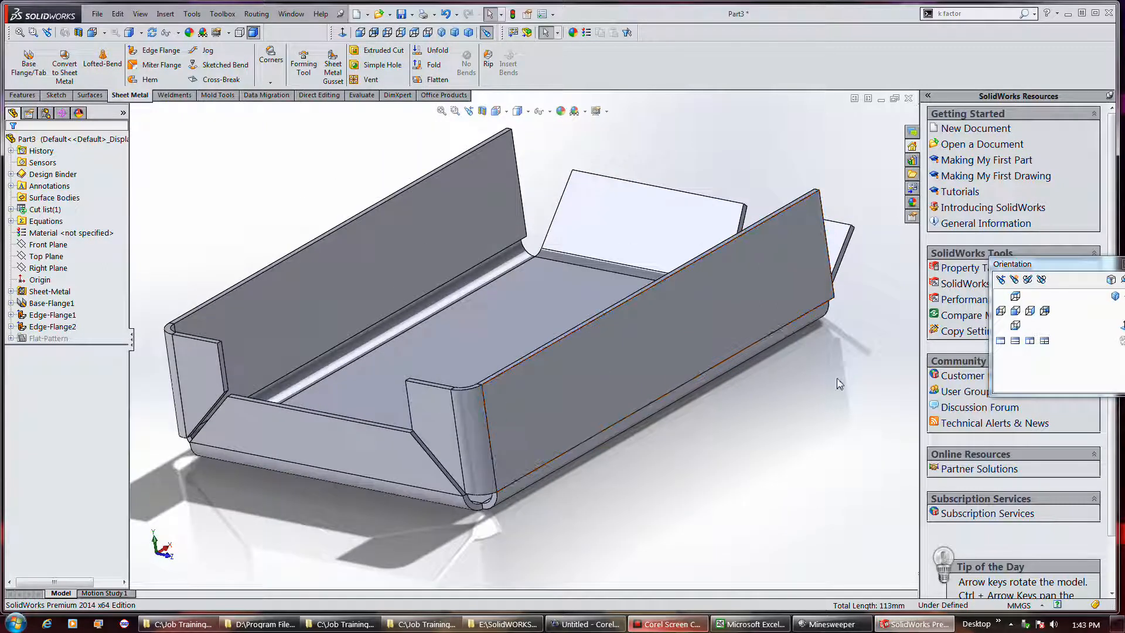
{"action": "middle_click_drag", "start_coordinate": [839, 384], "coordinate": [727, 435]}
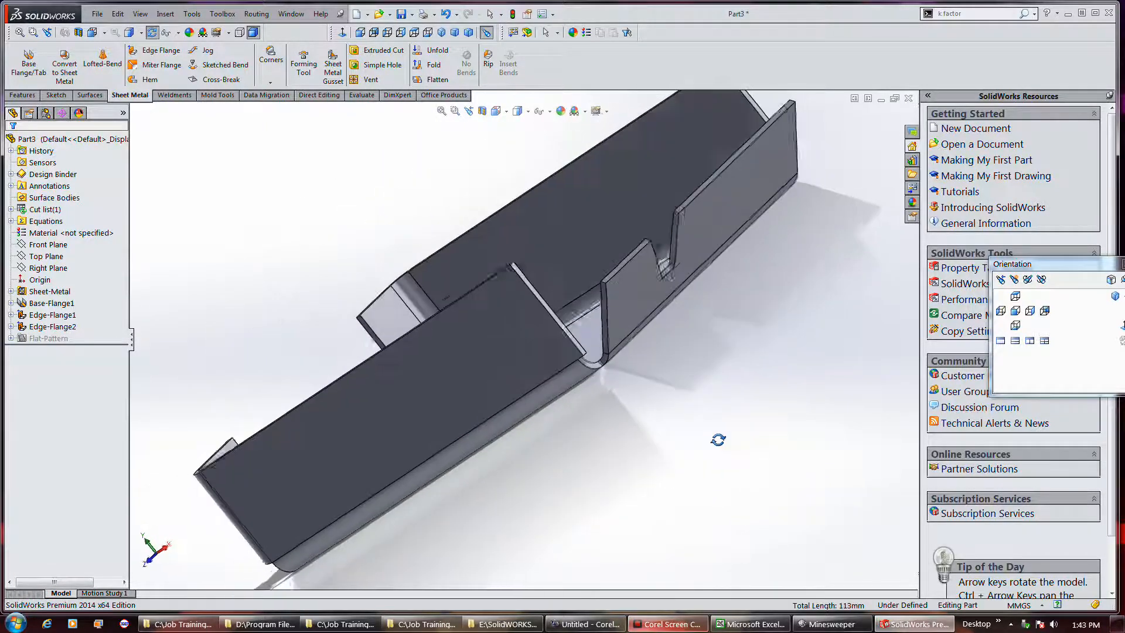
Open the notched edge flange feature for editing
{"action": "left_click", "coordinate": [53, 315]}
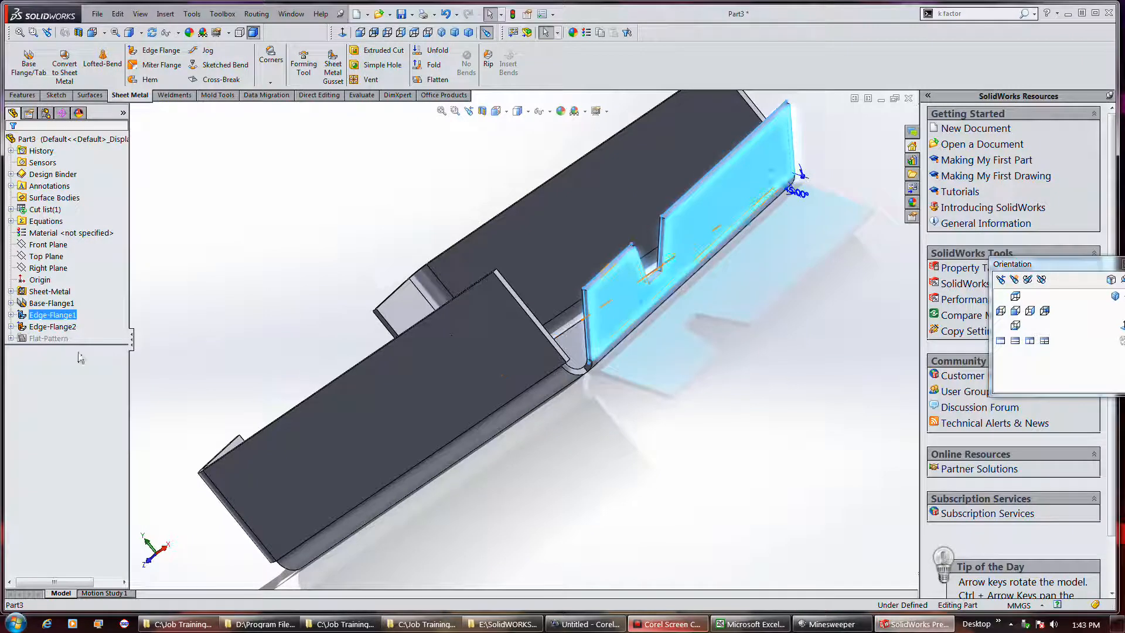
{"action": "right_click", "coordinate": [64, 319]}
{"action": "left_click", "coordinate": [66, 286]}
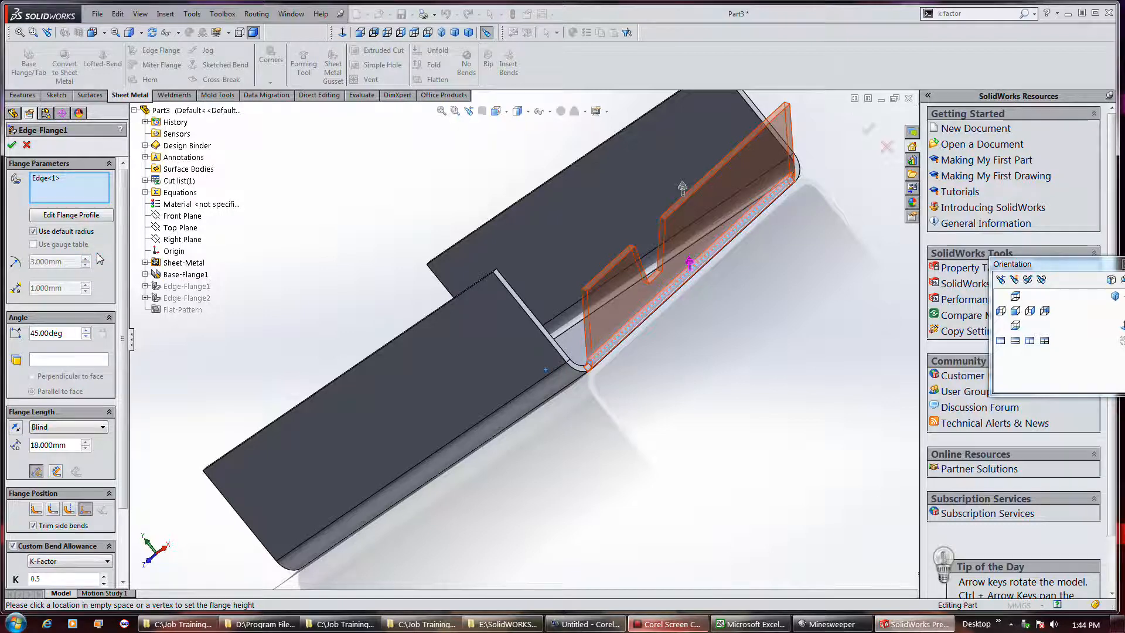
Try the notched flange at 80, 75 and 60 degrees and return its angle to 45 degrees
{"action": "scroll", "coordinate": [99, 257], "scroll_direction": "down", "scroll_amount": 3}
{"action": "left_click", "coordinate": [651, 626]}
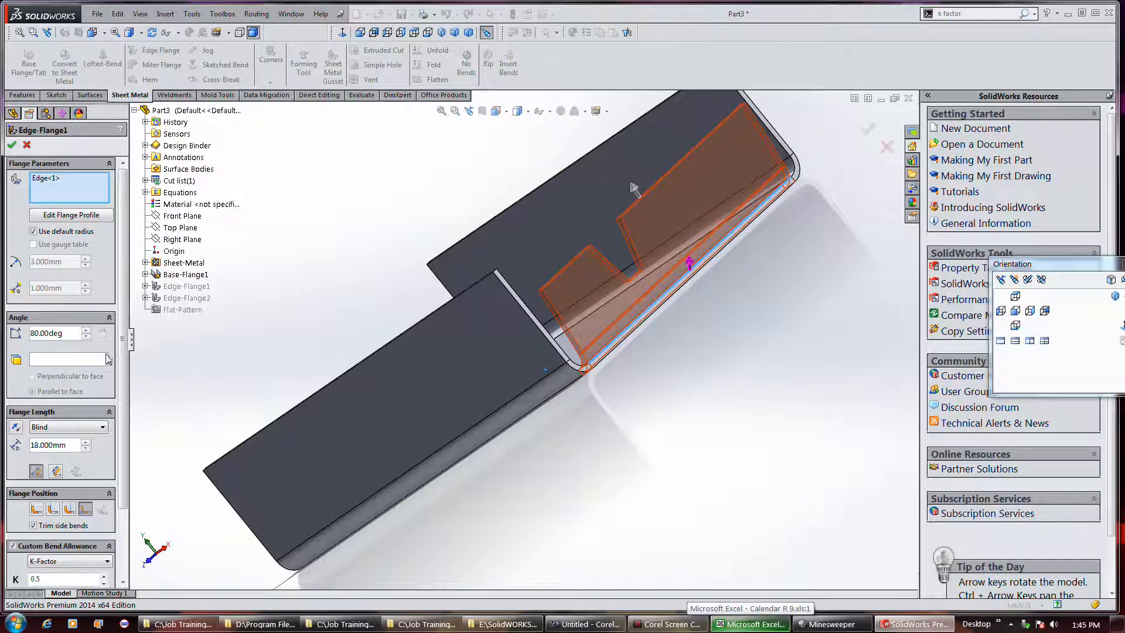
{"action": "scroll", "coordinate": [114, 355], "scroll_direction": "down", "scroll_amount": 3}
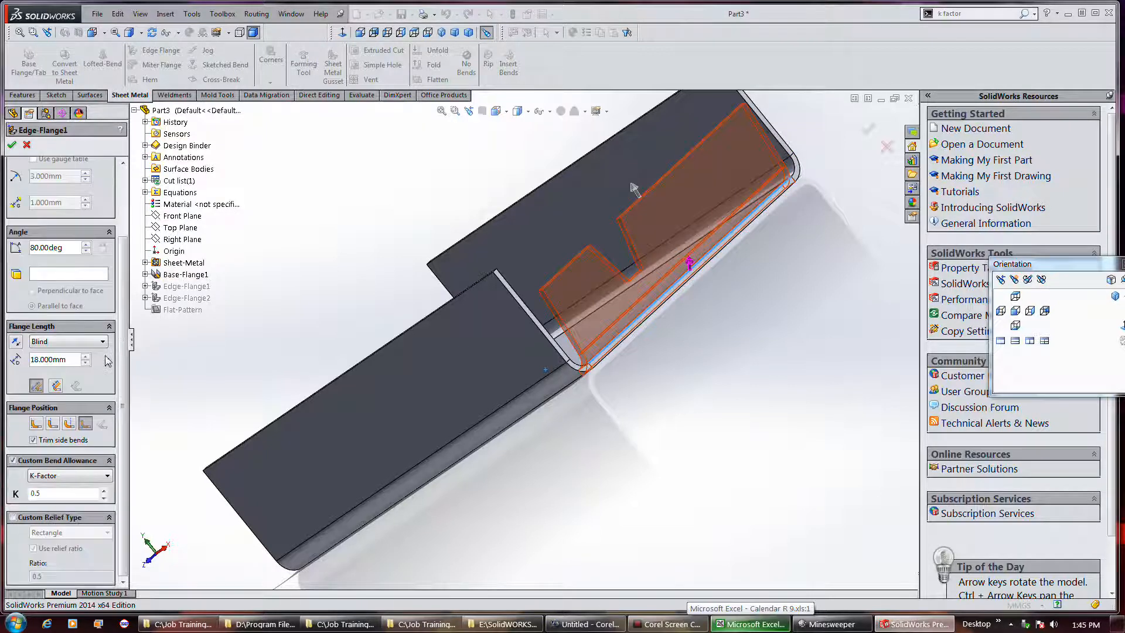
{"action": "double_click", "coordinate": [77, 251]}
{"action": "key", "text": "Down"}
{"action": "key", "text": "Down"}
{"action": "key", "text": "Down"}
{"action": "key", "text": "Down"}
{"action": "key", "text": "Down"}
{"action": "key", "text": "Down"}
{"action": "key", "text": "Down"}
{"action": "key", "text": "Down"}
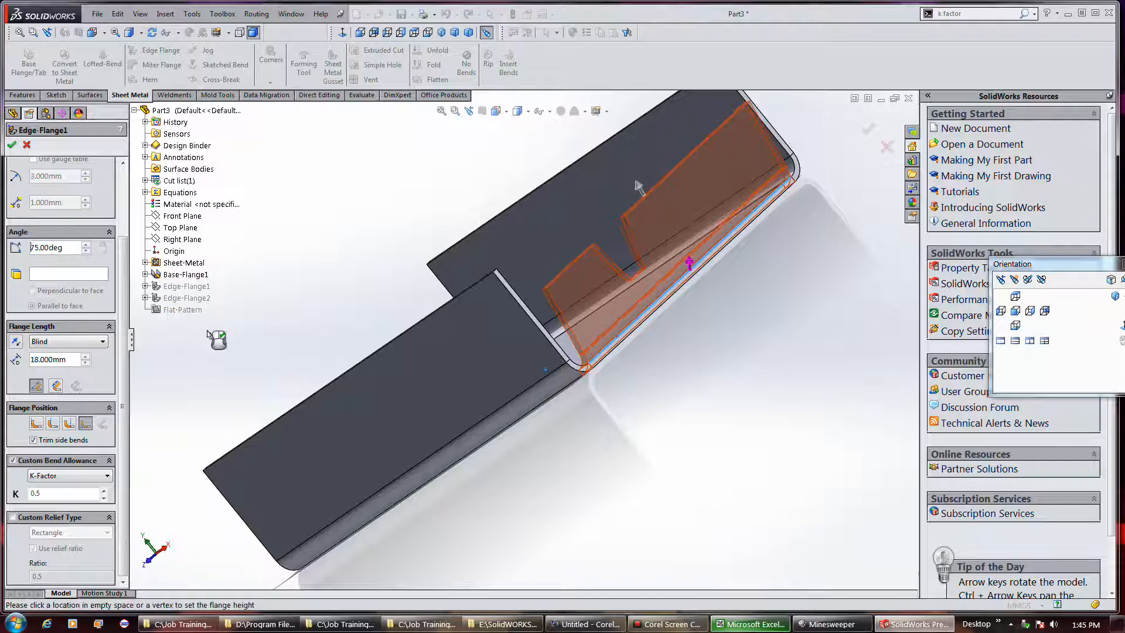
{"action": "key", "text": "Down"}
{"action": "key", "text": "Down"}
{"action": "key", "text": "Down"}
{"action": "key", "text": "Down"}
{"action": "key", "text": "Down"}
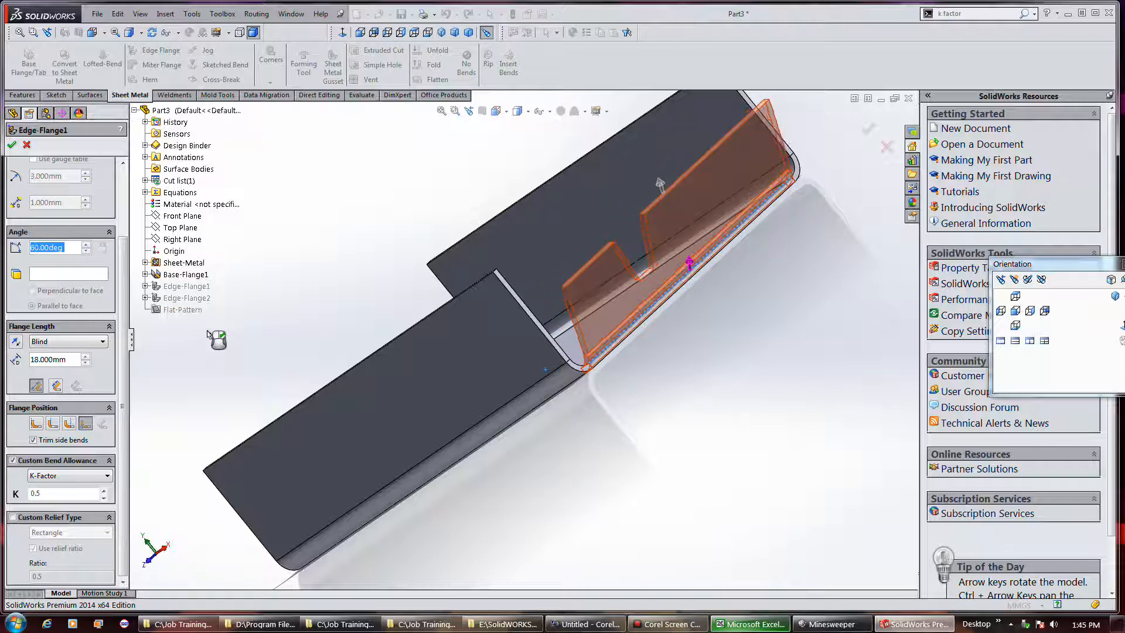
{"action": "key", "text": "Down"}
{"action": "key", "text": "Down"}
{"action": "key", "text": "Down"}
{"action": "key", "text": "Down"}
{"action": "key", "text": "Down"}
{"action": "key", "text": "Down"}
{"action": "key", "text": "Down"}
{"action": "key", "text": "Down"}
{"action": "key", "text": "Down"}
{"action": "key", "text": "Down"}
{"action": "key", "text": "Down"}
{"action": "key", "text": "Down"}
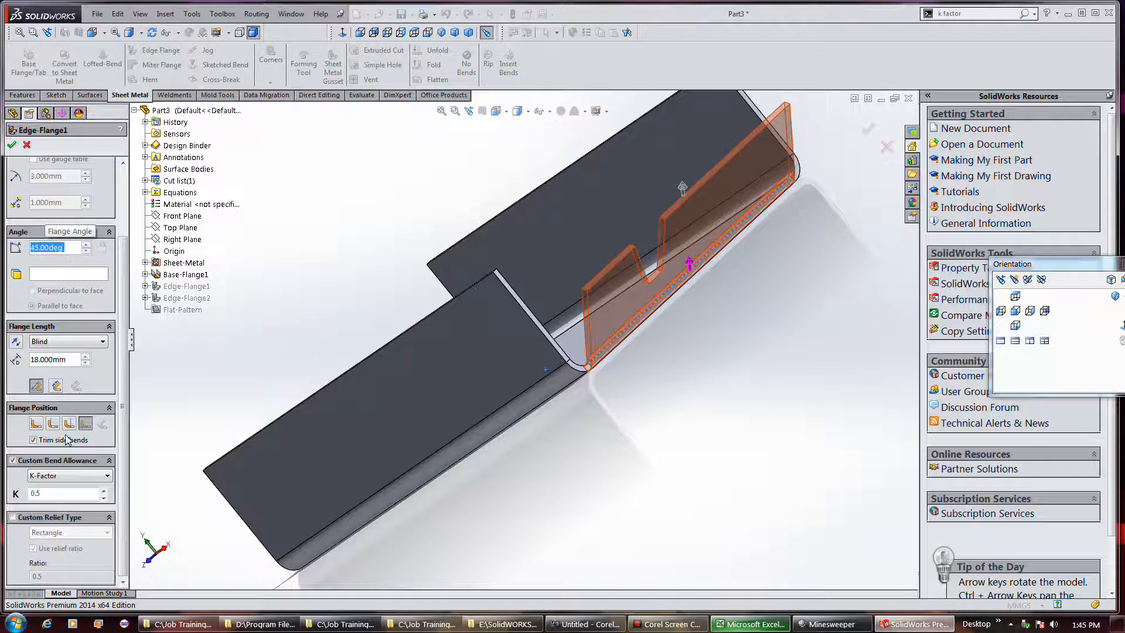
Set the notched flange's length to Up To Vertex, using the near side wall's upper corner as the vertex
{"action": "left_click", "coordinate": [94, 344]}
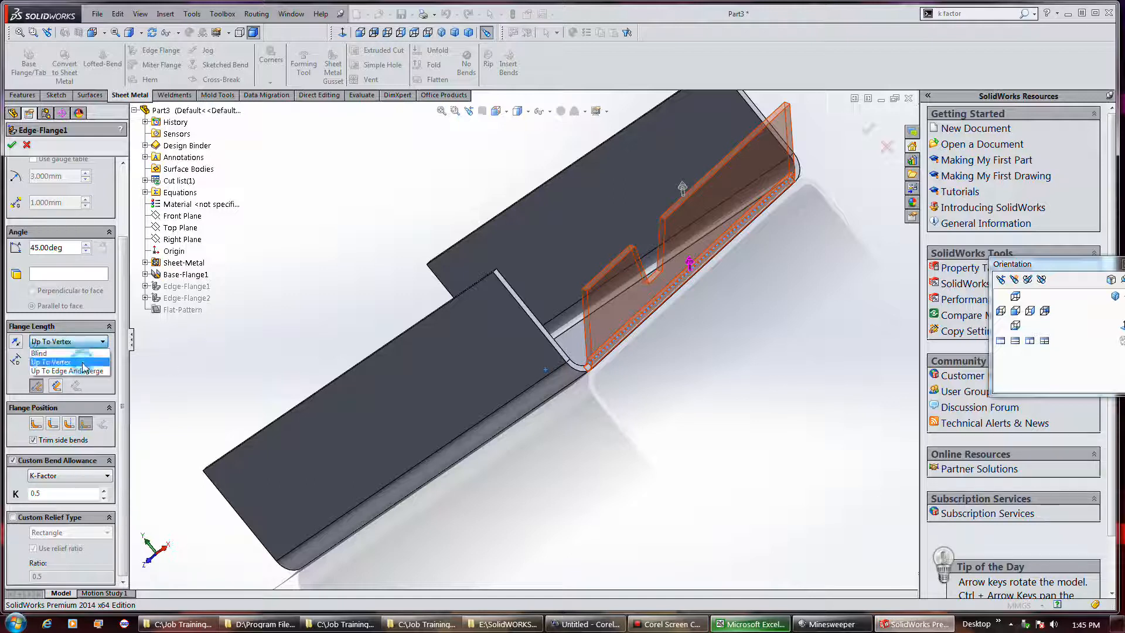
{"action": "left_click", "coordinate": [83, 363]}
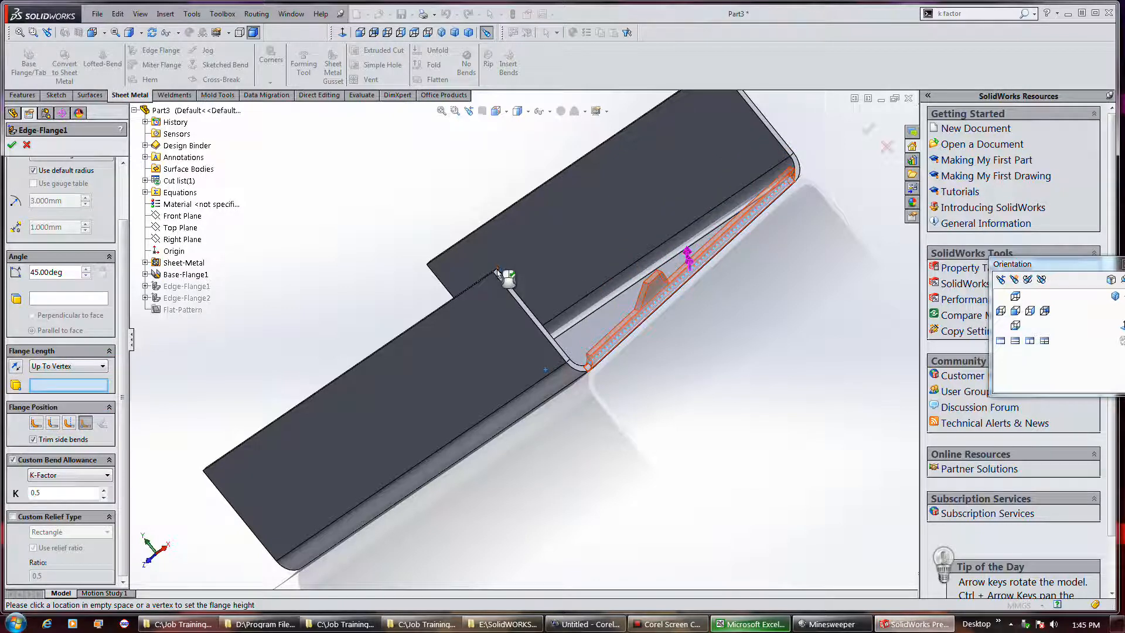
{"action": "left_click", "coordinate": [497, 270]}
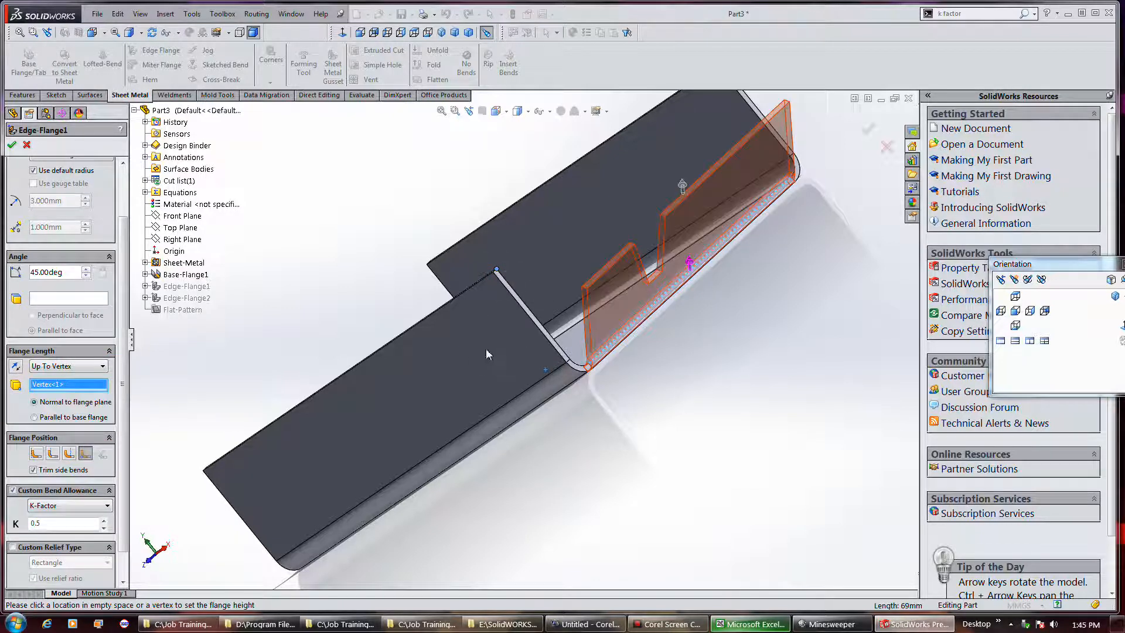
{"action": "middle_click_drag", "start_coordinate": [674, 364], "coordinate": [694, 334]}
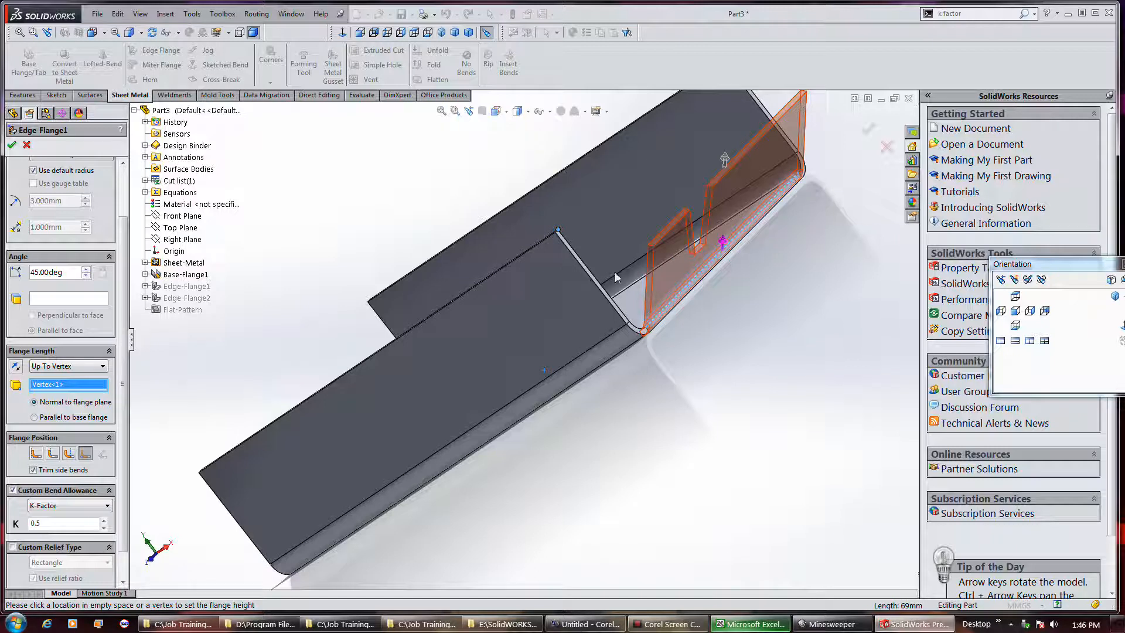
Try angles of 48, 55 and 90 degrees on the notched flange to test its vertex-based length
{"action": "double_click", "coordinate": [65, 275]}
{"action": "type", "text": "48"}
{"action": "key", "text": "Return"}
{"action": "type", "text": "55"}
{"action": "key", "text": "Return"}
{"action": "type", "text": "90"}
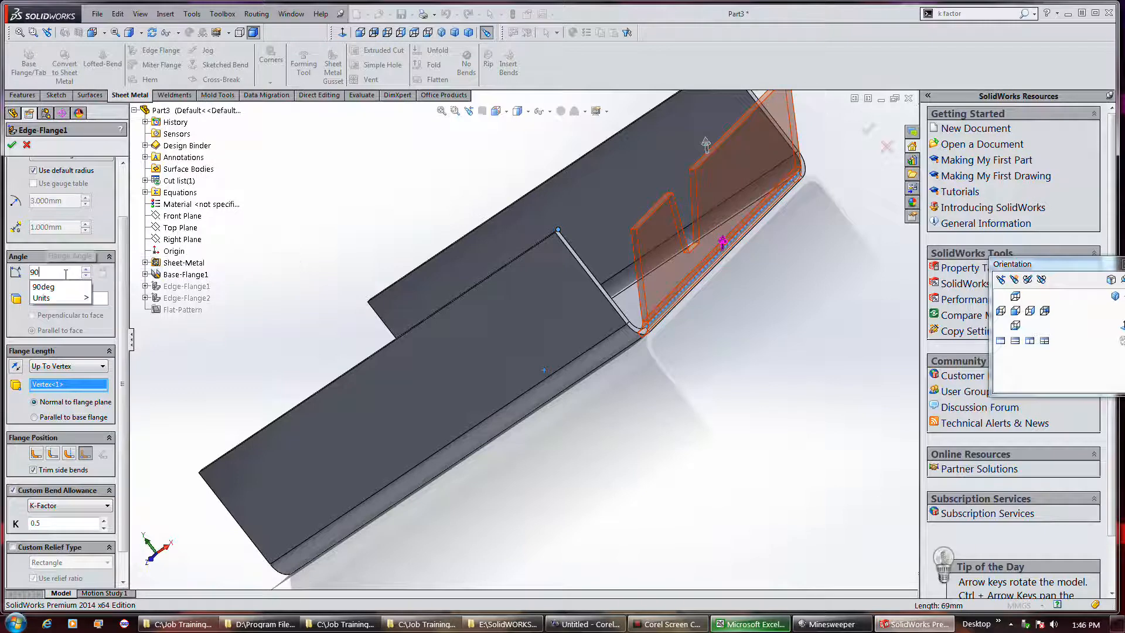
{"action": "key", "text": "Return"}
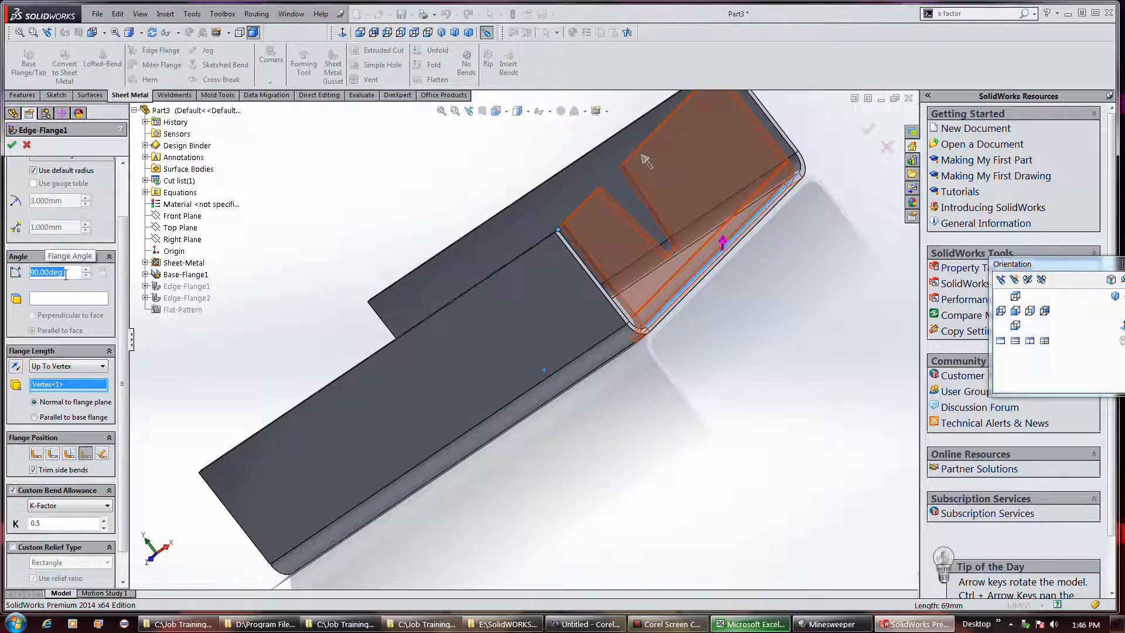
Sweep the notched flange's angle down to 34 degrees, restore it to 45 degrees, and apply the flange
{"action": "scroll", "coordinate": [66, 275], "scroll_direction": "down", "scroll_amount": 14}
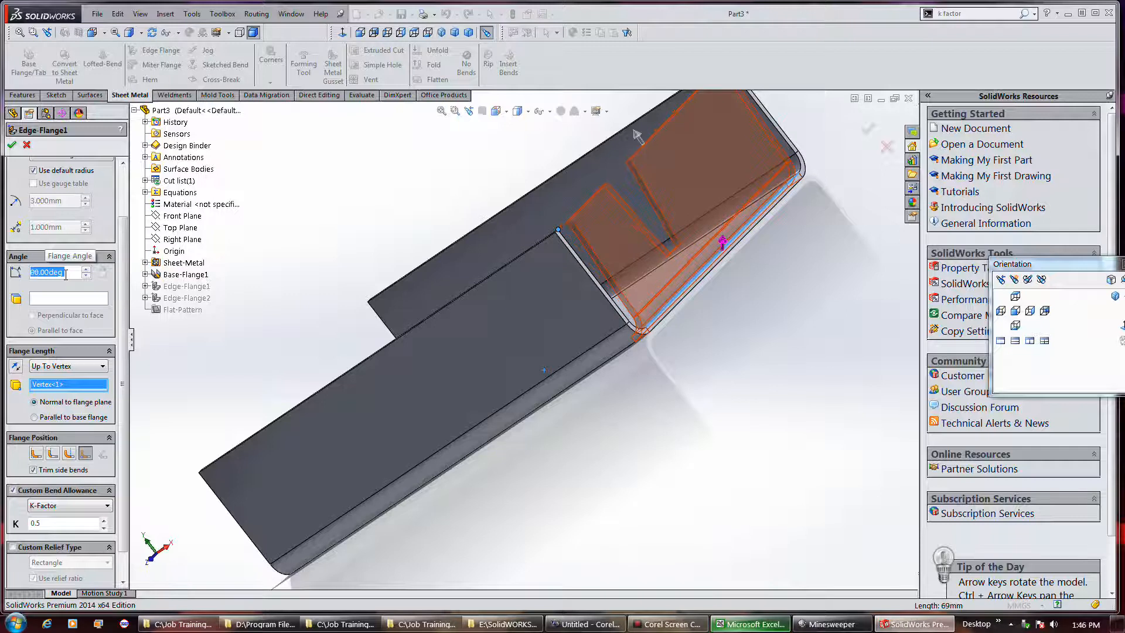
{"action": "scroll", "coordinate": [66, 275], "scroll_direction": "down", "scroll_amount": 15}
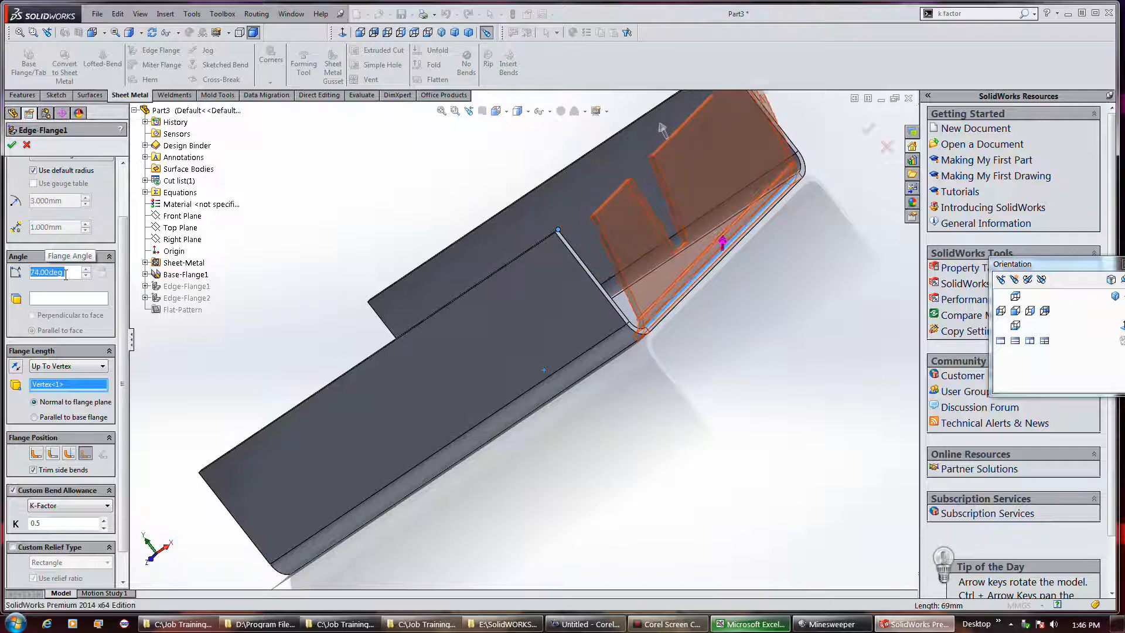
{"action": "scroll", "coordinate": [65, 275], "scroll_direction": "down", "scroll_amount": 9}
{"action": "scroll", "coordinate": [66, 275], "scroll_direction": "down", "scroll_amount": 13}
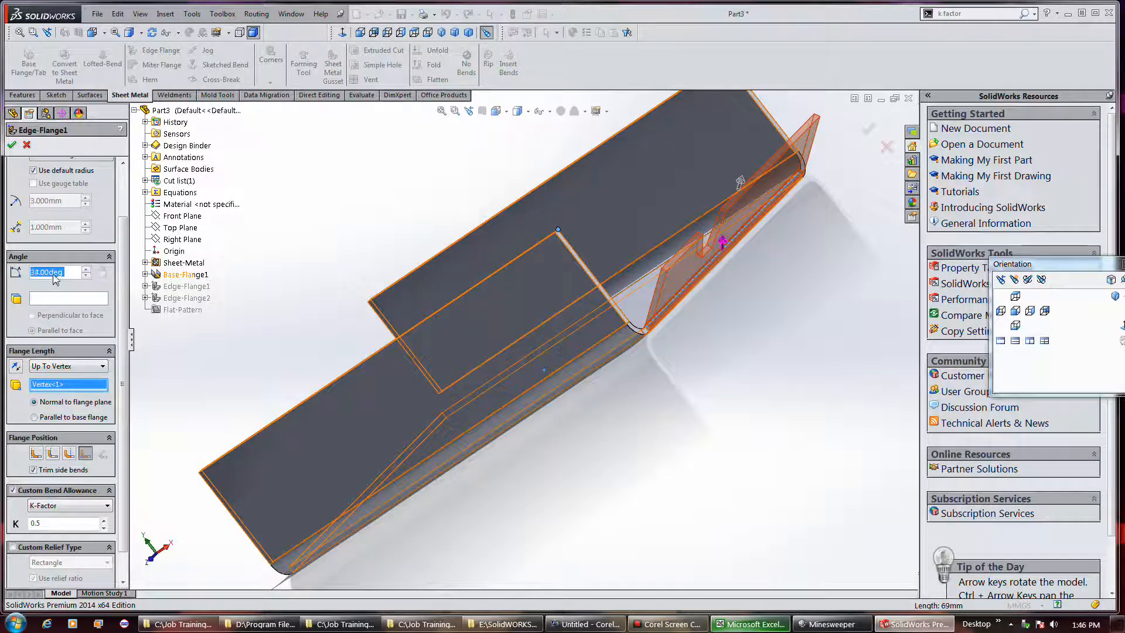
{"action": "scroll", "coordinate": [56, 278], "scroll_direction": "up", "scroll_amount": 11}
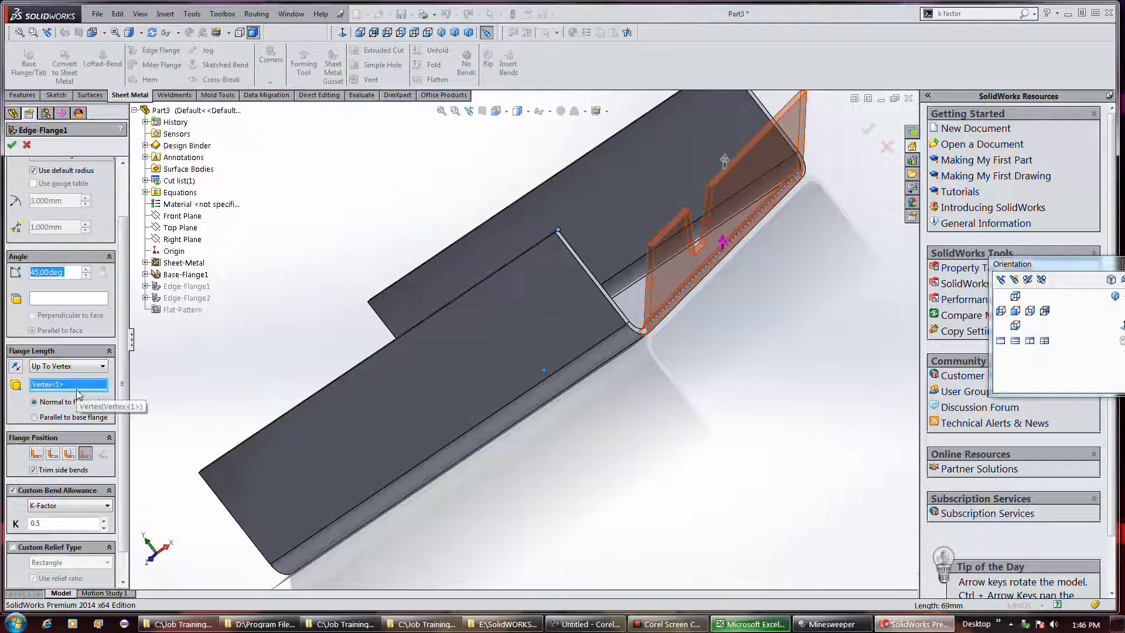
{"action": "left_click", "coordinate": [12, 146]}
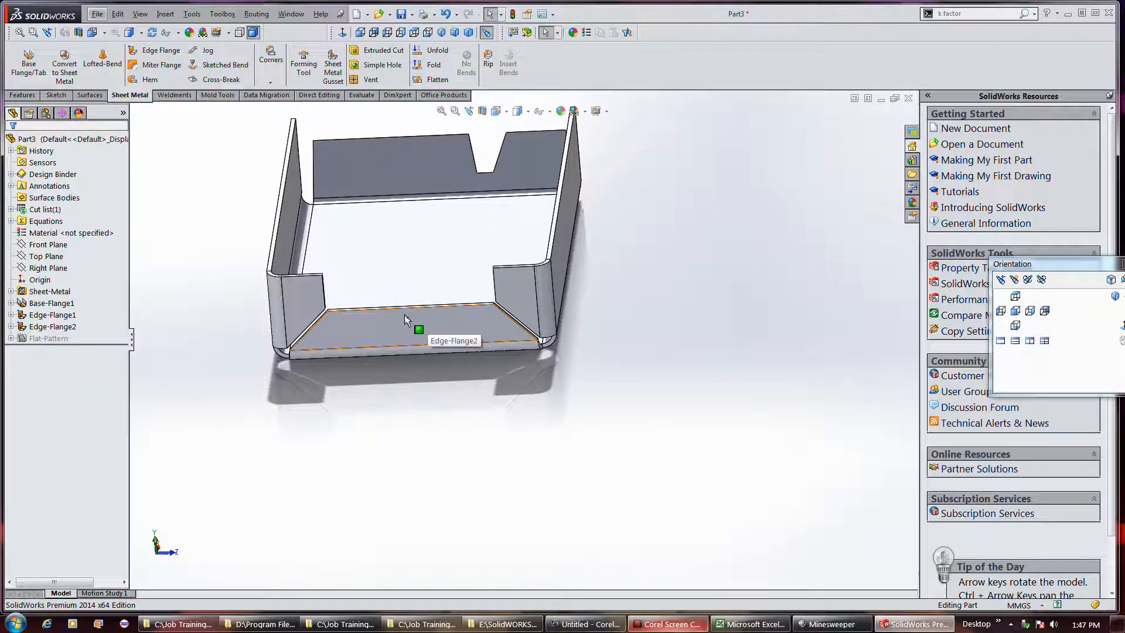
Edit the front flange's profile sketch, adding a downward semicircle about 11.14 mm in radius centred on its upper line's midpoint
{"action": "left_click", "coordinate": [407, 319]}
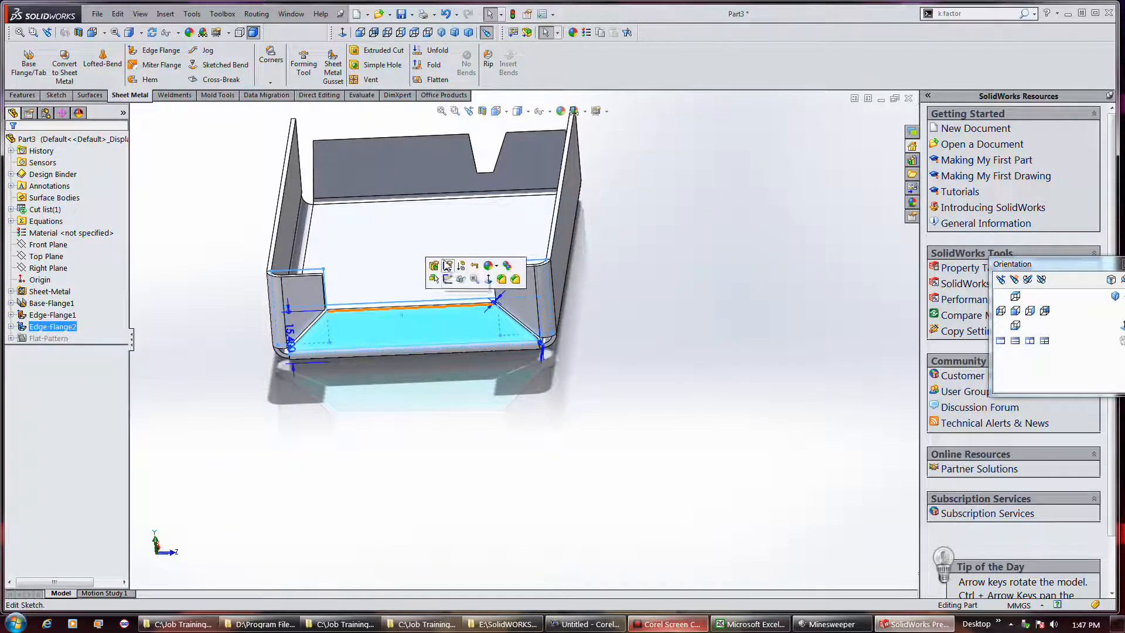
{"action": "left_click", "coordinate": [448, 266]}
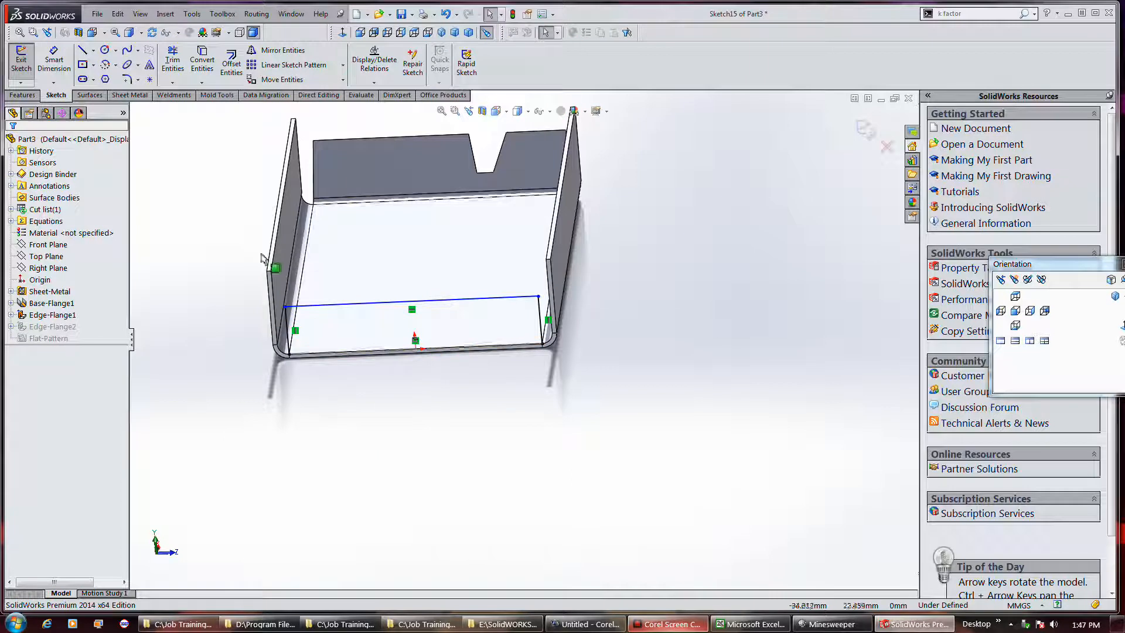
{"action": "left_click", "coordinate": [106, 67]}
{"action": "left_click", "coordinate": [411, 302]}
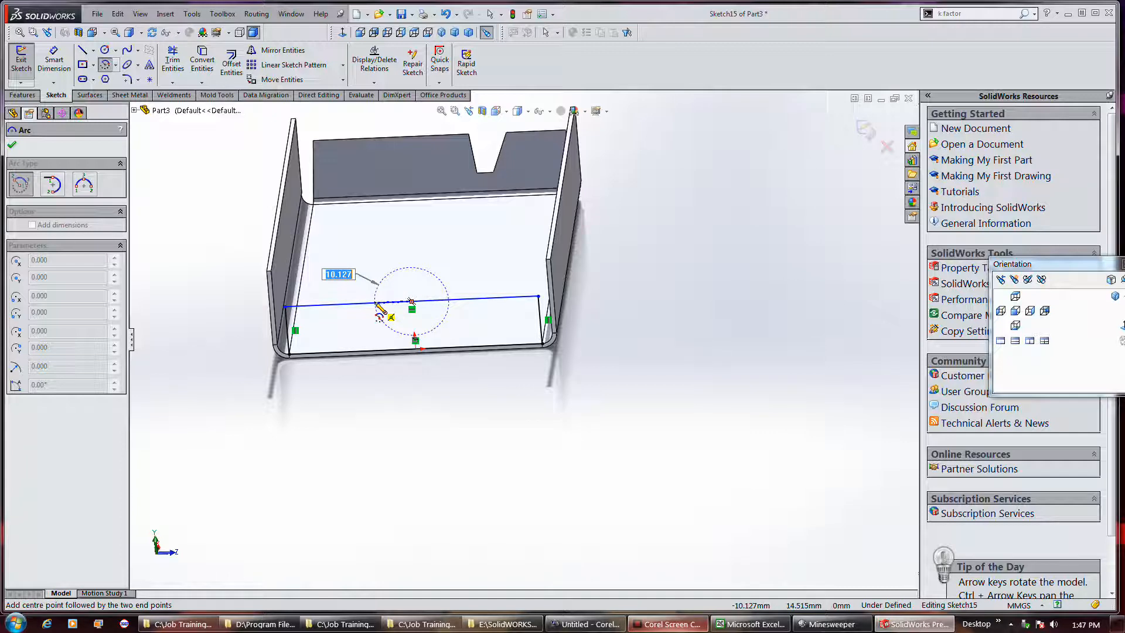
{"action": "scroll", "coordinate": [380, 312], "scroll_direction": "down", "scroll_amount": 3}
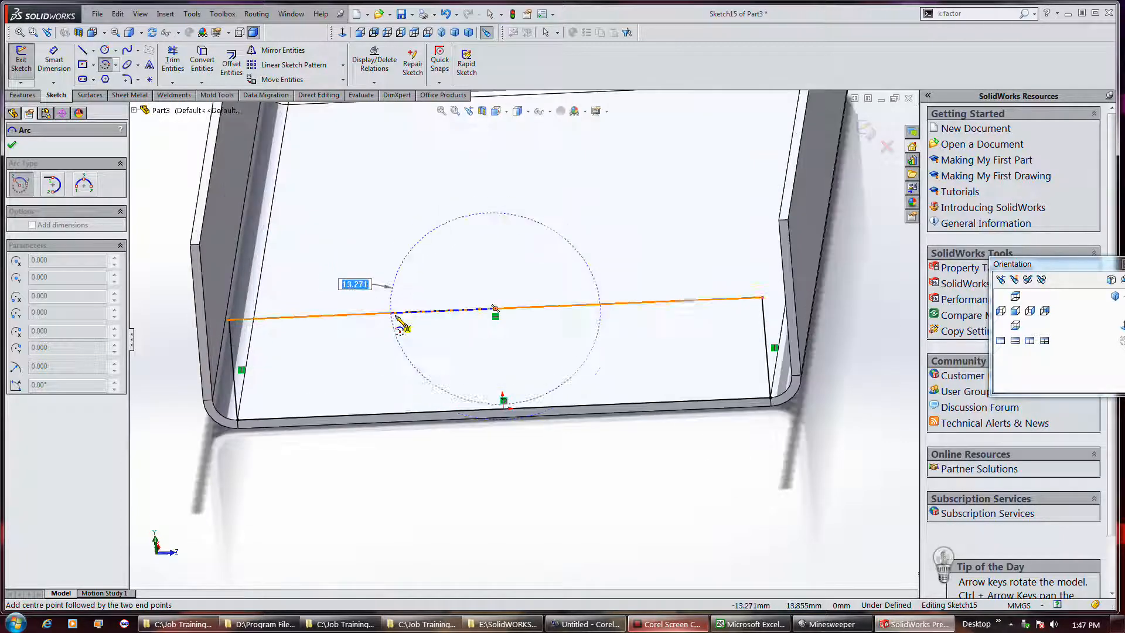
{"action": "left_click", "coordinate": [410, 313]}
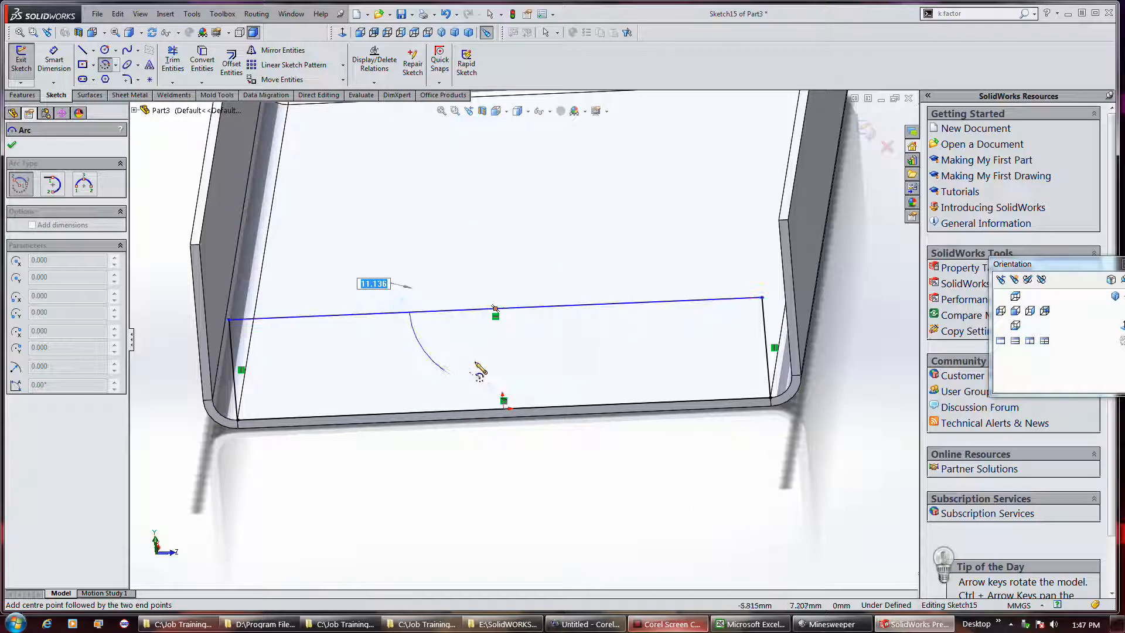
{"action": "left_click", "coordinate": [582, 306]}
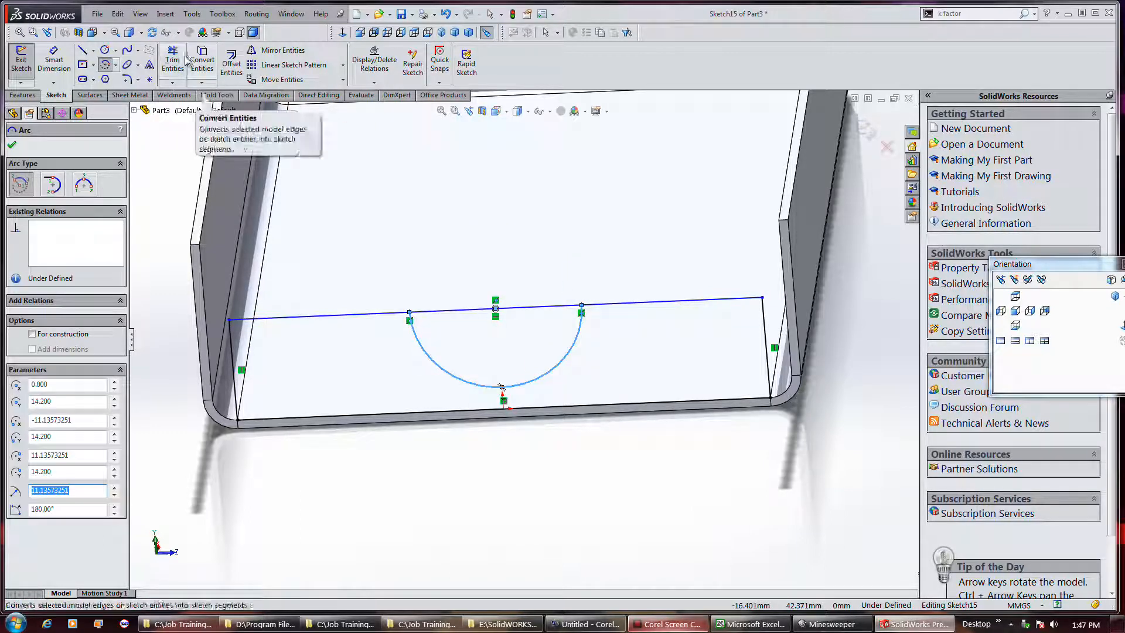
Trim the upper line between the semicircle's ends, accepting the loss of the midpoint relation, and exit the flange profile sketch
{"action": "left_click", "coordinate": [424, 311]}
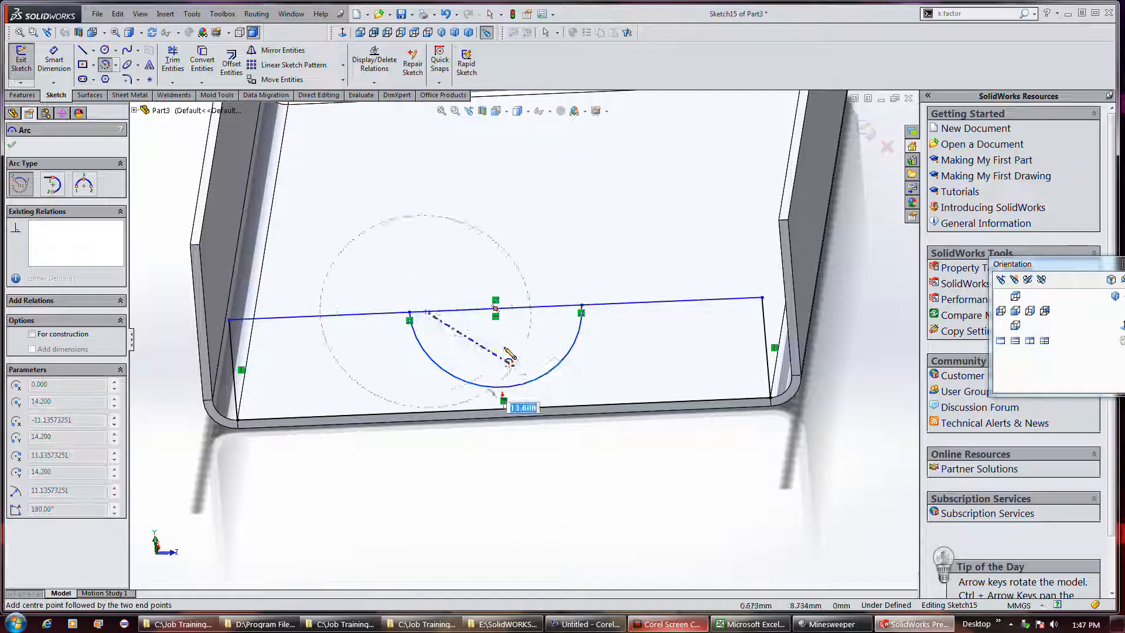
{"action": "left_click", "coordinate": [174, 65]}
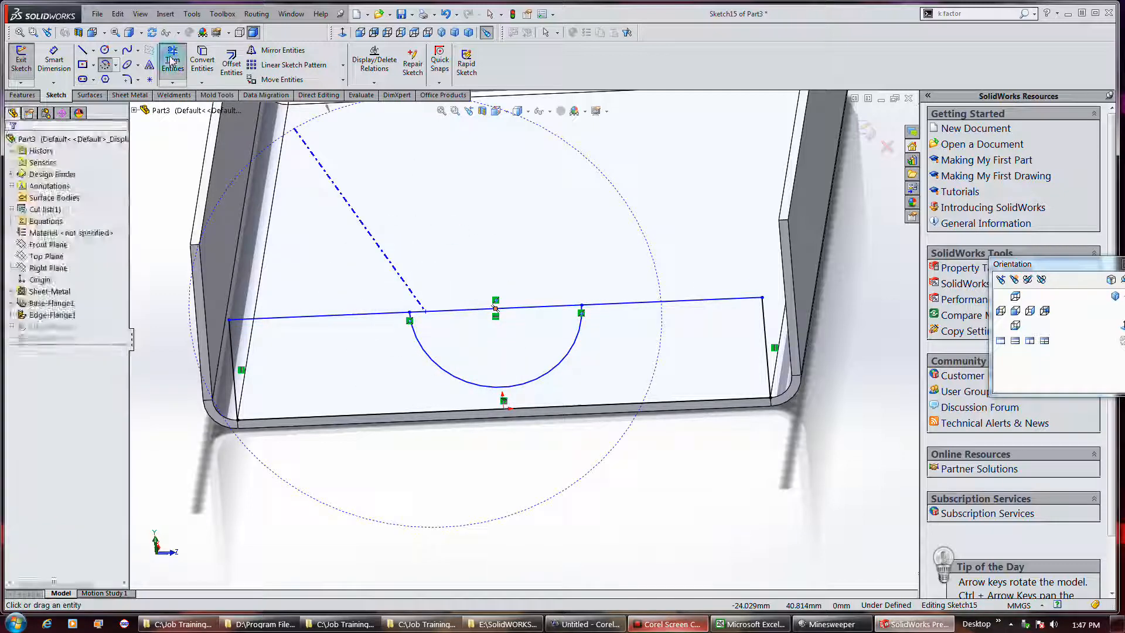
{"action": "left_click", "coordinate": [431, 309]}
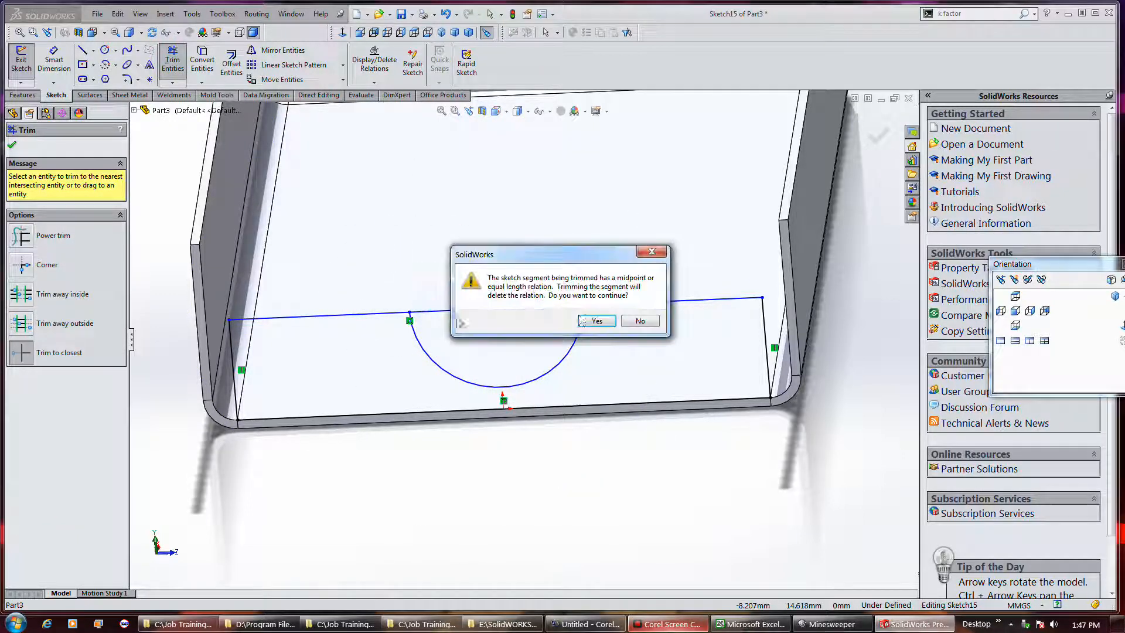
{"action": "left_click", "coordinate": [590, 321]}
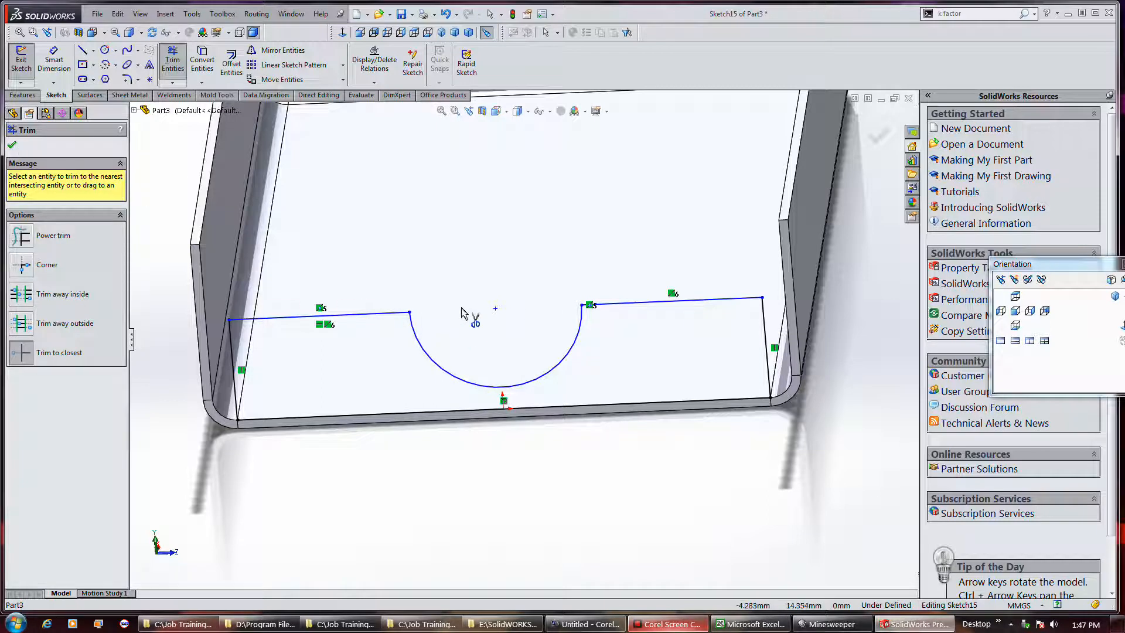
{"action": "left_click", "coordinate": [12, 145]}
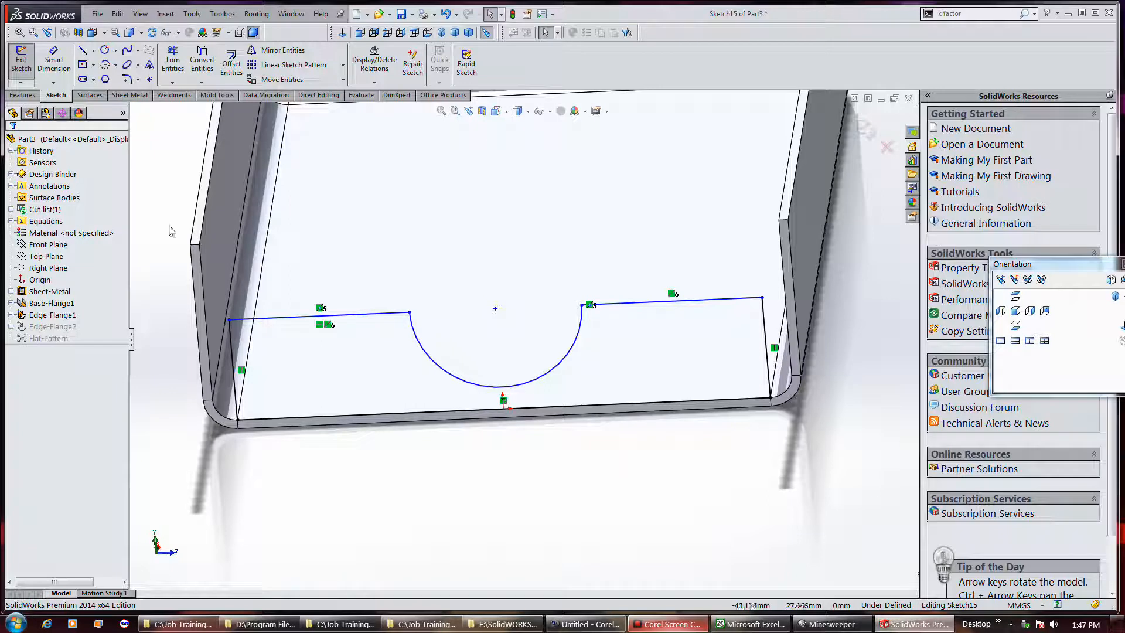
{"action": "left_click", "coordinate": [22, 63]}
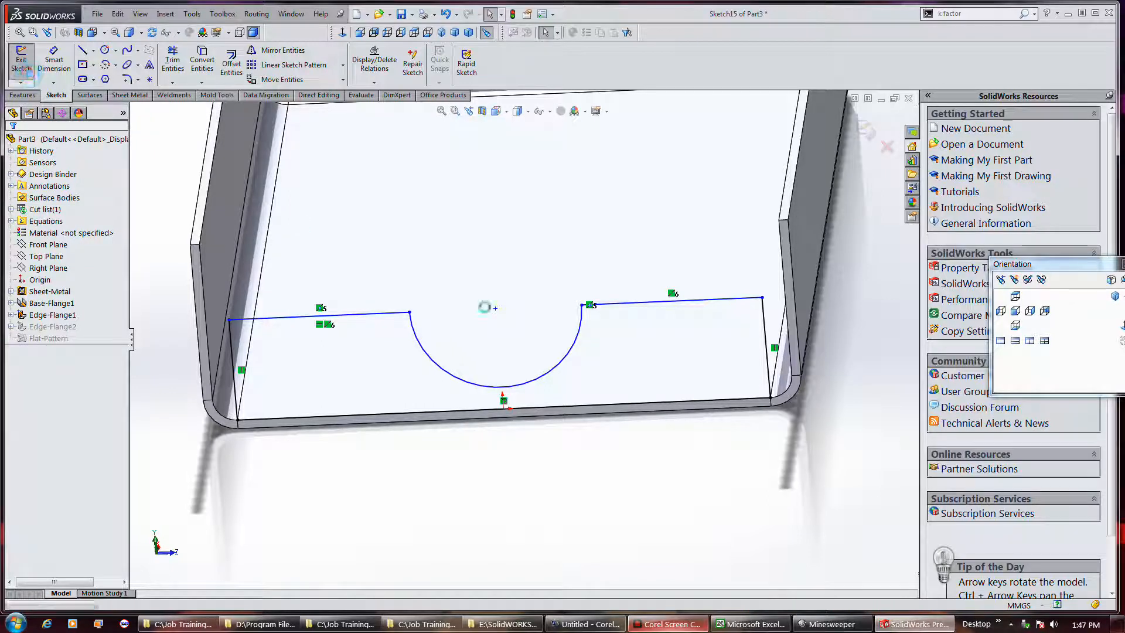
Start an edge flange on the left side wall's upper edge, 24 mm long, pointing outward, with a blind 10 mm position offset
{"action": "middle_click_drag", "start_coordinate": [638, 430], "coordinate": [590, 557]}
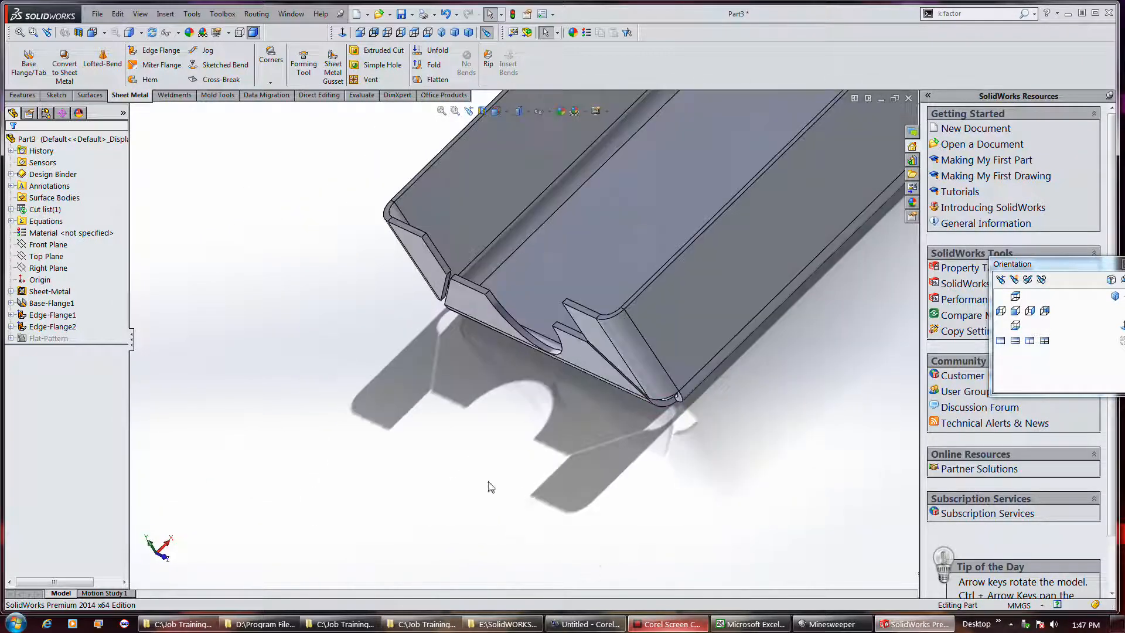
{"action": "scroll", "coordinate": [453, 485], "scroll_direction": "up", "scroll_amount": 4}
{"action": "scroll", "coordinate": [699, 185], "scroll_direction": "down", "scroll_amount": 3}
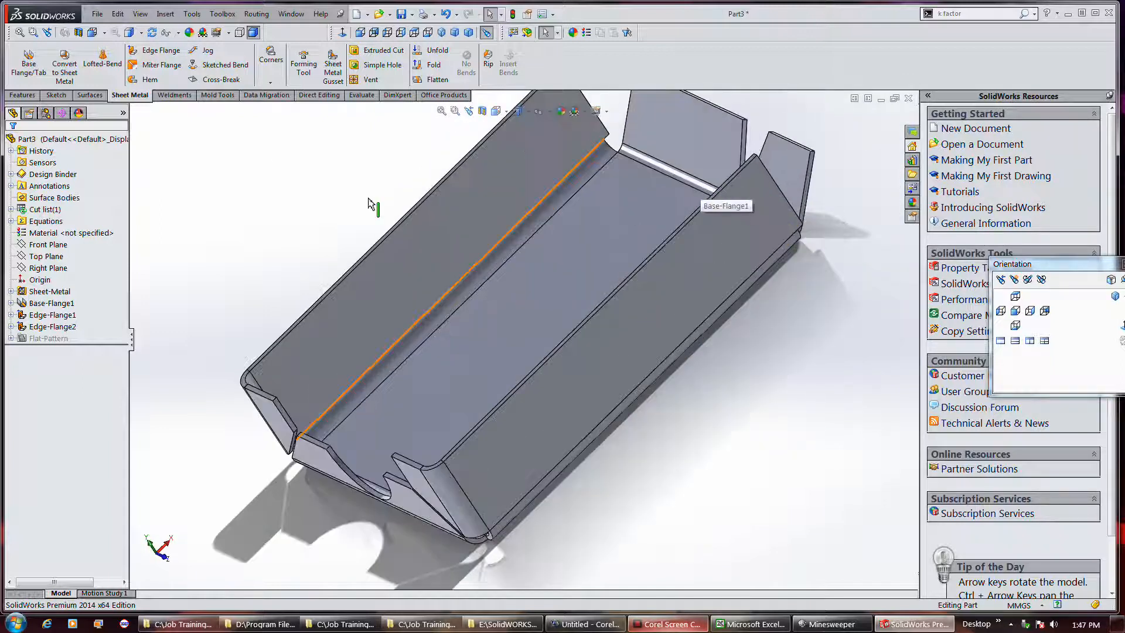
{"action": "left_click", "coordinate": [157, 50]}
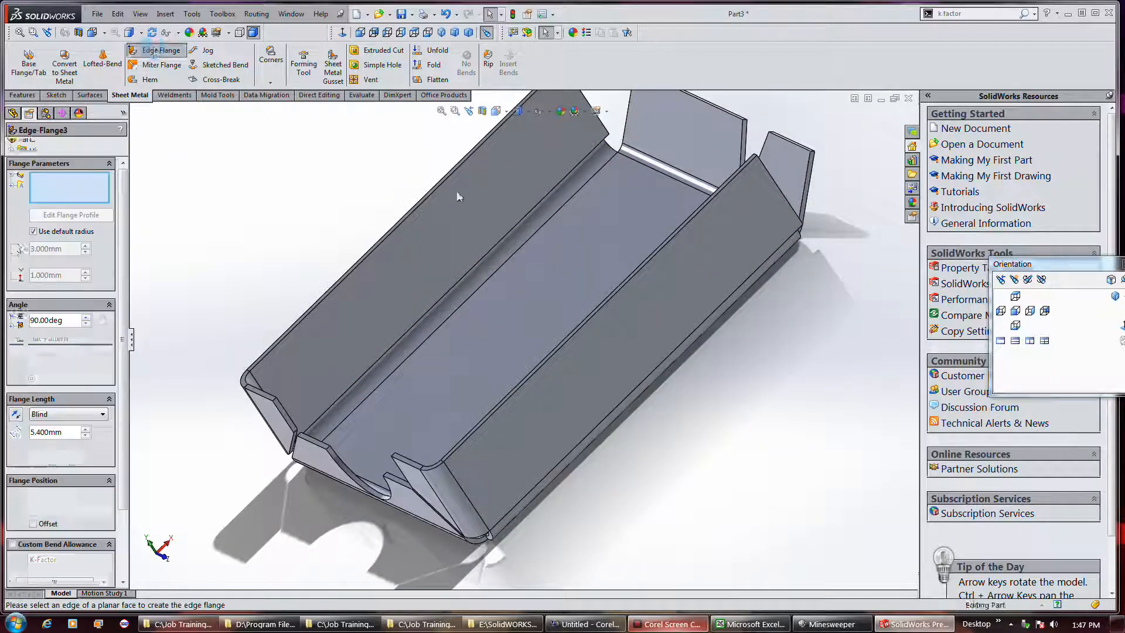
{"action": "left_click", "coordinate": [397, 228]}
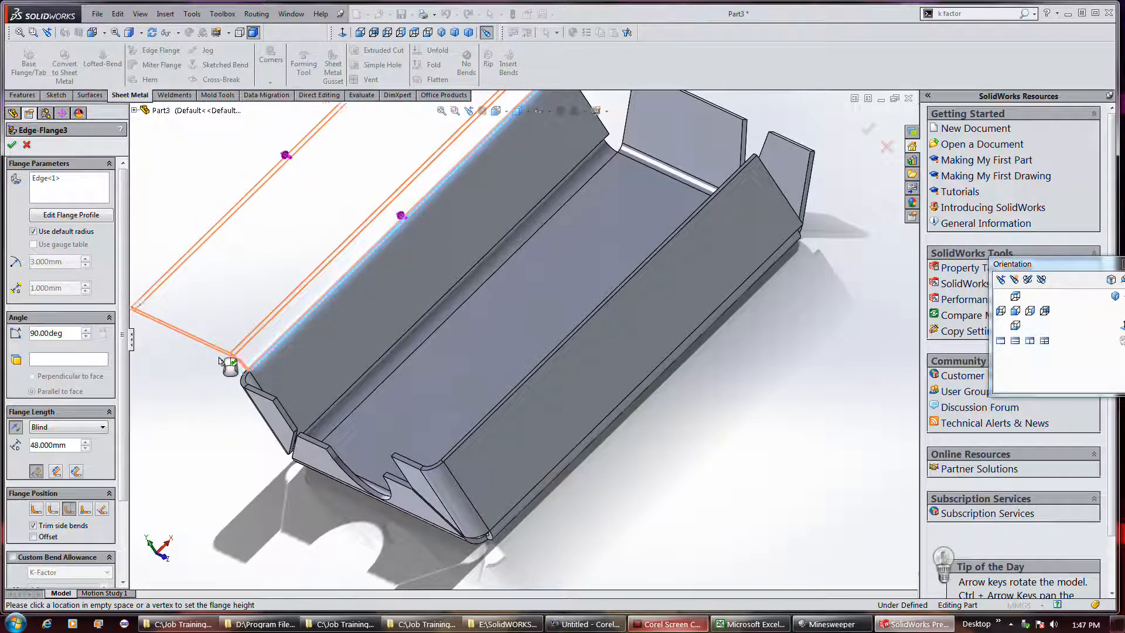
{"action": "middle_click_drag", "start_coordinate": [221, 362], "coordinate": [297, 339]}
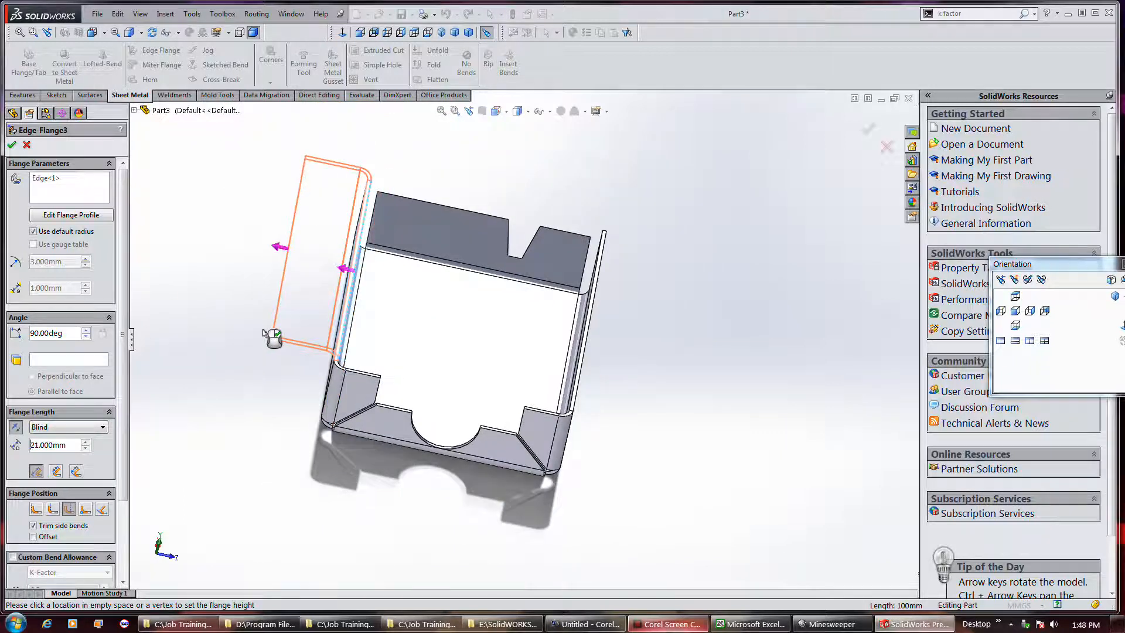
{"action": "left_click", "coordinate": [265, 336]}
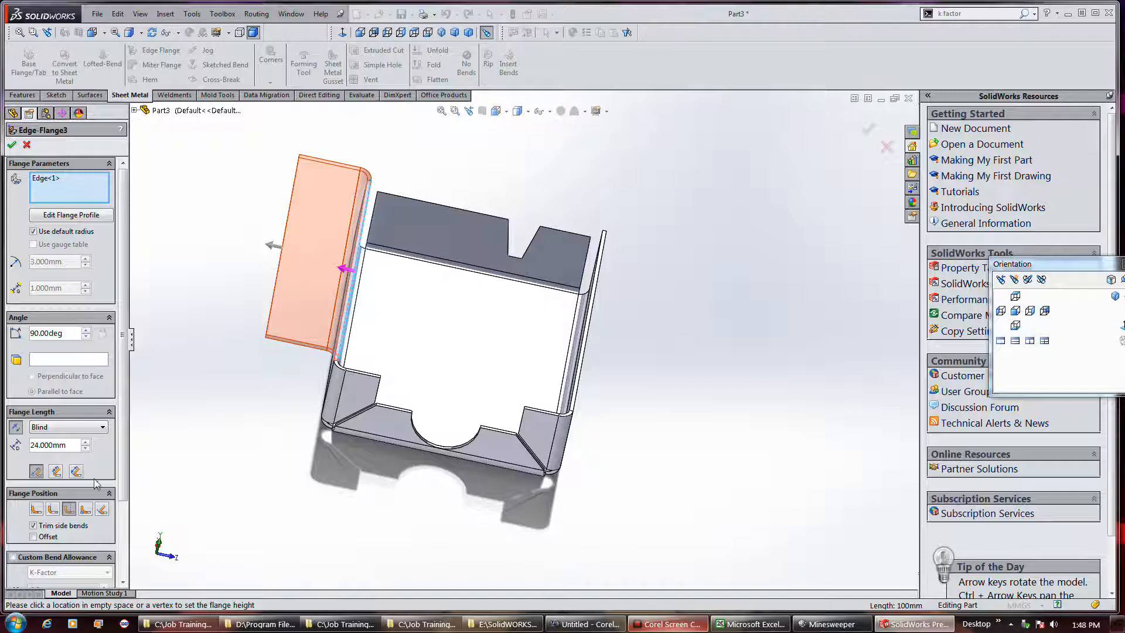
{"action": "left_click", "coordinate": [52, 537]}
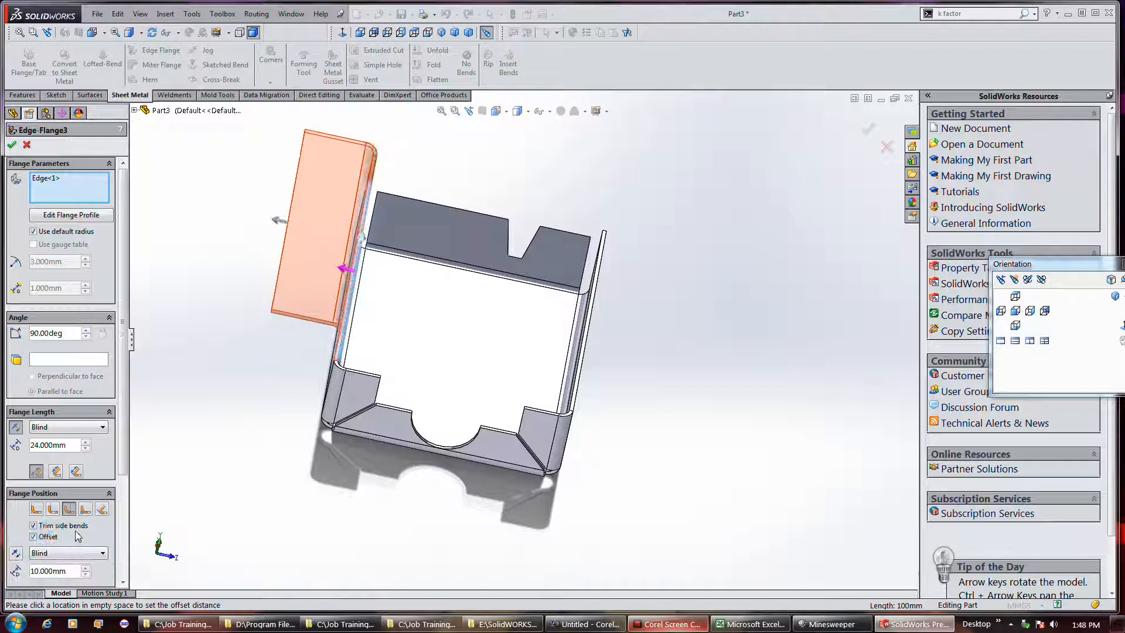
{"action": "middle_click_drag", "start_coordinate": [266, 439], "coordinate": [270, 373]}
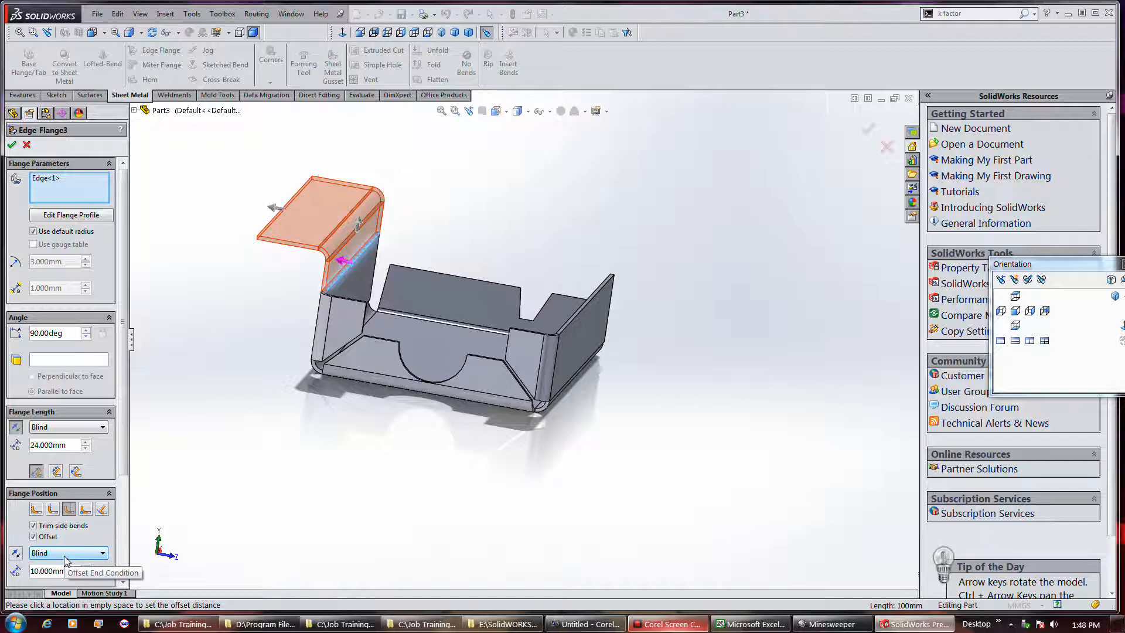
Try angles of 97, 83, 62 and 56 degrees on the offset flange, set its angle to 60 degrees, and apply it
{"action": "double_click", "coordinate": [72, 333]}
{"action": "scroll", "coordinate": [71, 336], "scroll_direction": "up", "scroll_amount": 4}
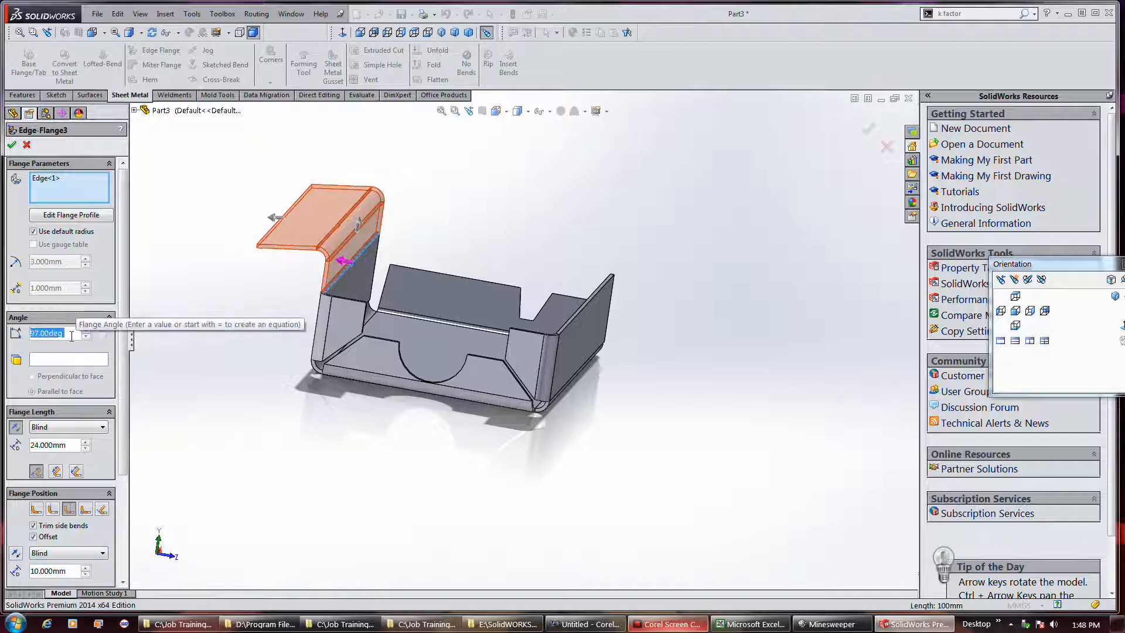
{"action": "scroll", "coordinate": [72, 336], "scroll_direction": "down", "scroll_amount": 2}
{"action": "scroll", "coordinate": [72, 336], "scroll_direction": "down", "scroll_amount": 15}
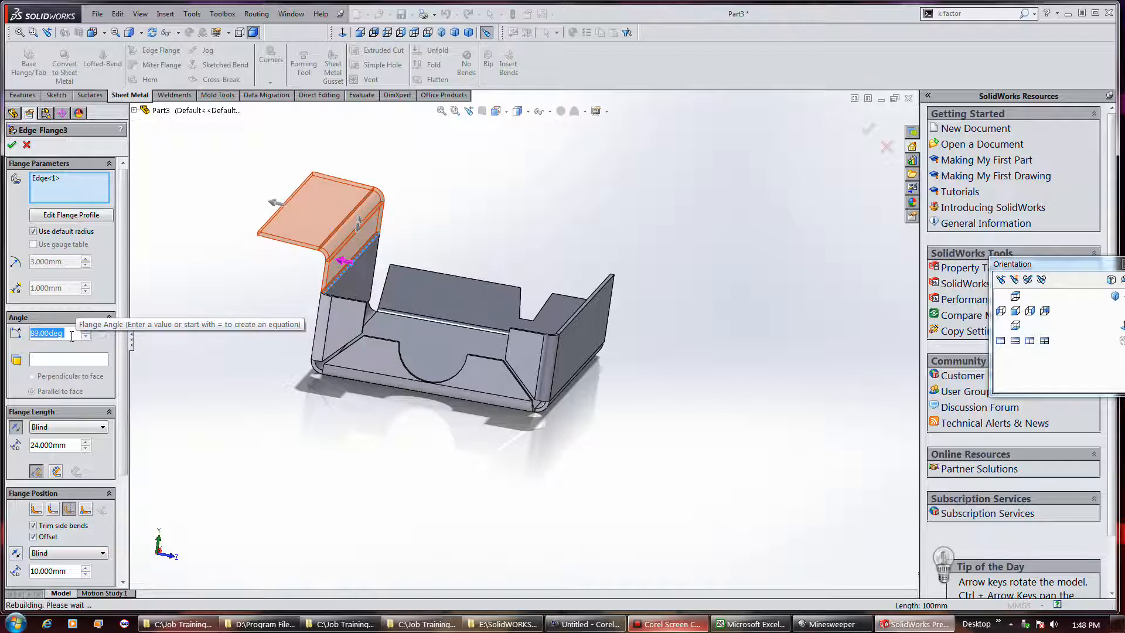
{"action": "scroll", "coordinate": [72, 336], "scroll_direction": "down", "scroll_amount": 15}
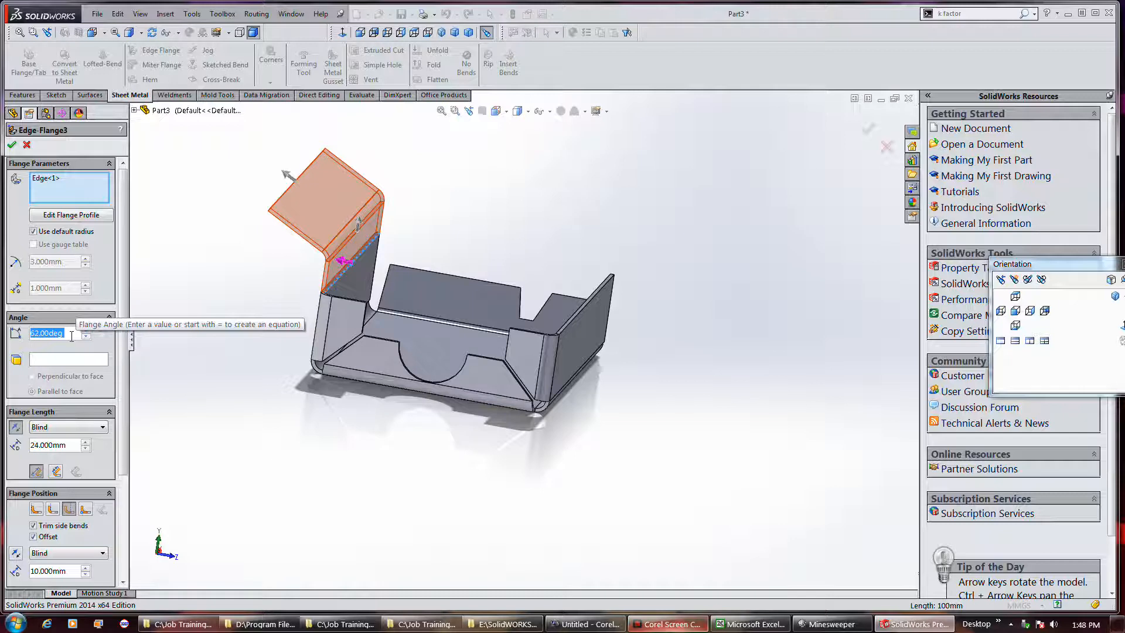
{"action": "scroll", "coordinate": [71, 336], "scroll_direction": "down", "scroll_amount": 3}
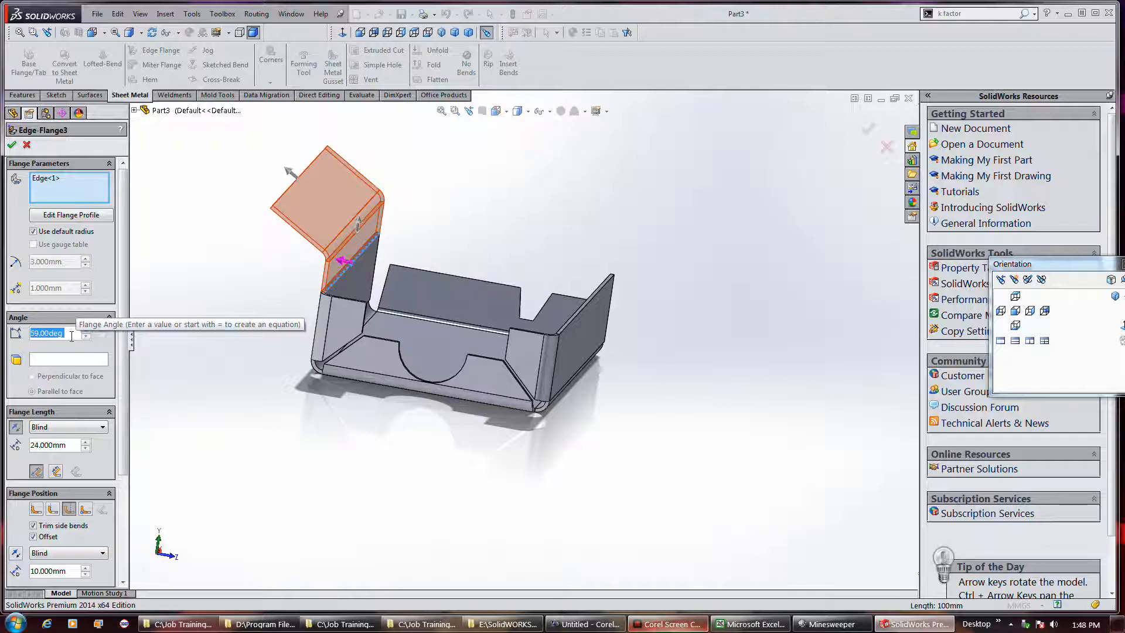
{"action": "scroll", "coordinate": [72, 336], "scroll_direction": "down", "scroll_amount": 3}
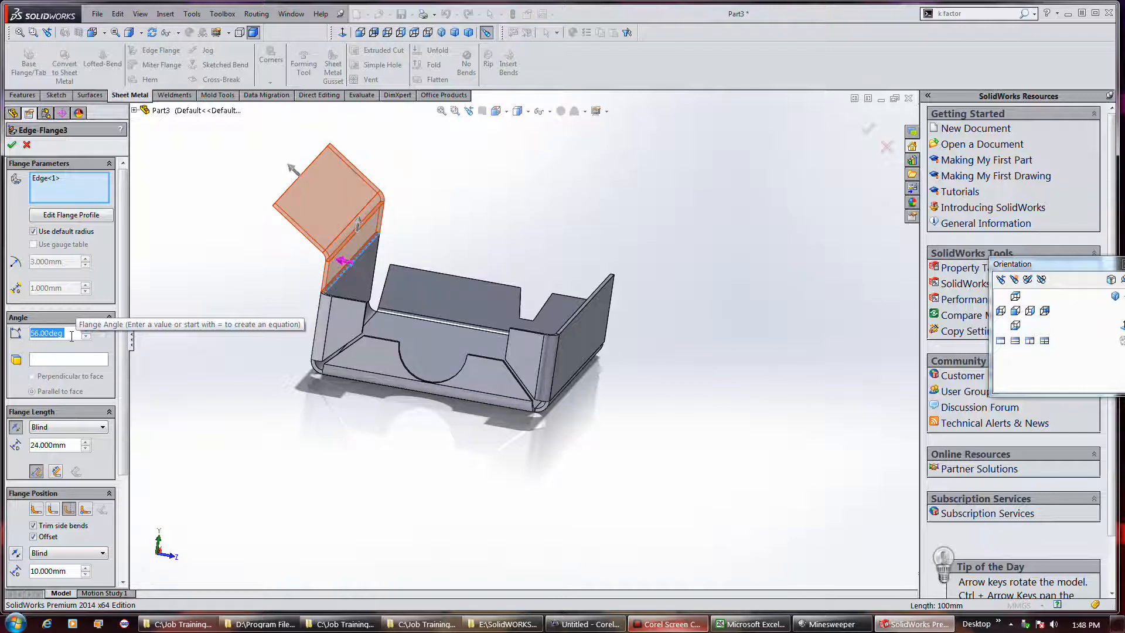
{"action": "scroll", "coordinate": [72, 336], "scroll_direction": "up", "scroll_amount": 4}
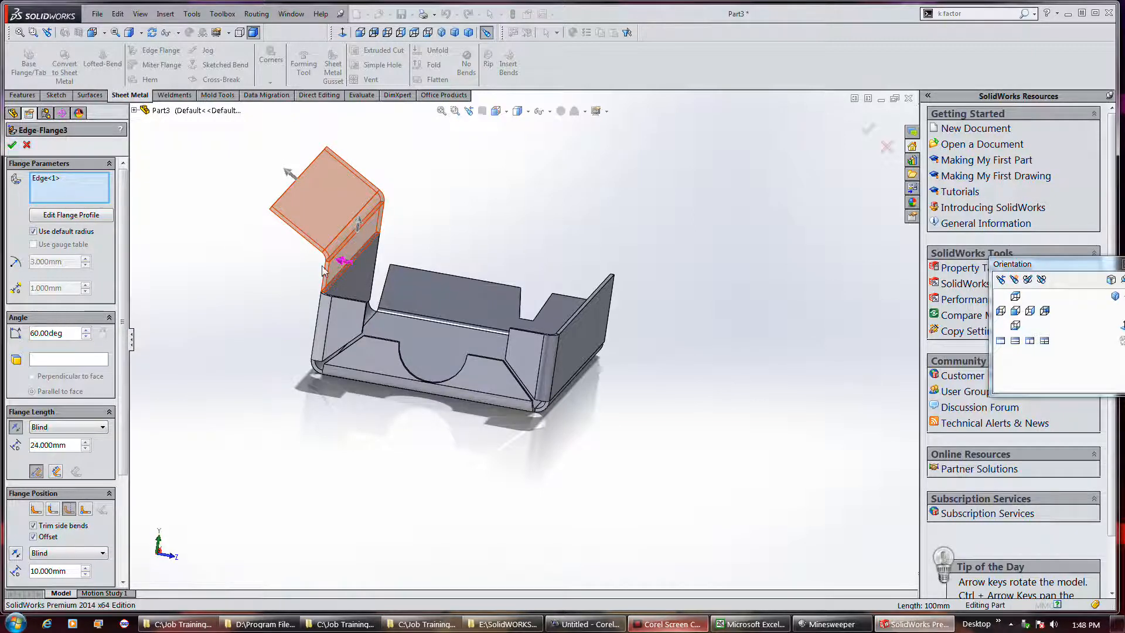
{"action": "left_click", "coordinate": [12, 144]}
Edit the 60-degree side wall flange, switch its position offset off and back on, and apply it
{"action": "middle_click_drag", "start_coordinate": [461, 220], "coordinate": [432, 243]}
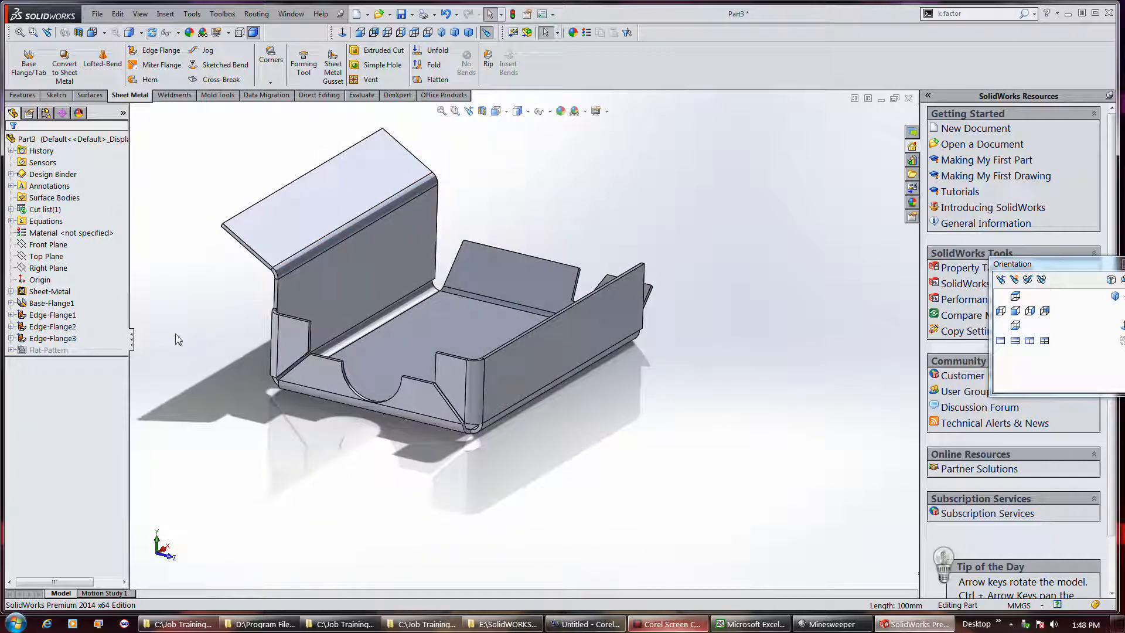
{"action": "left_click", "coordinate": [59, 340]}
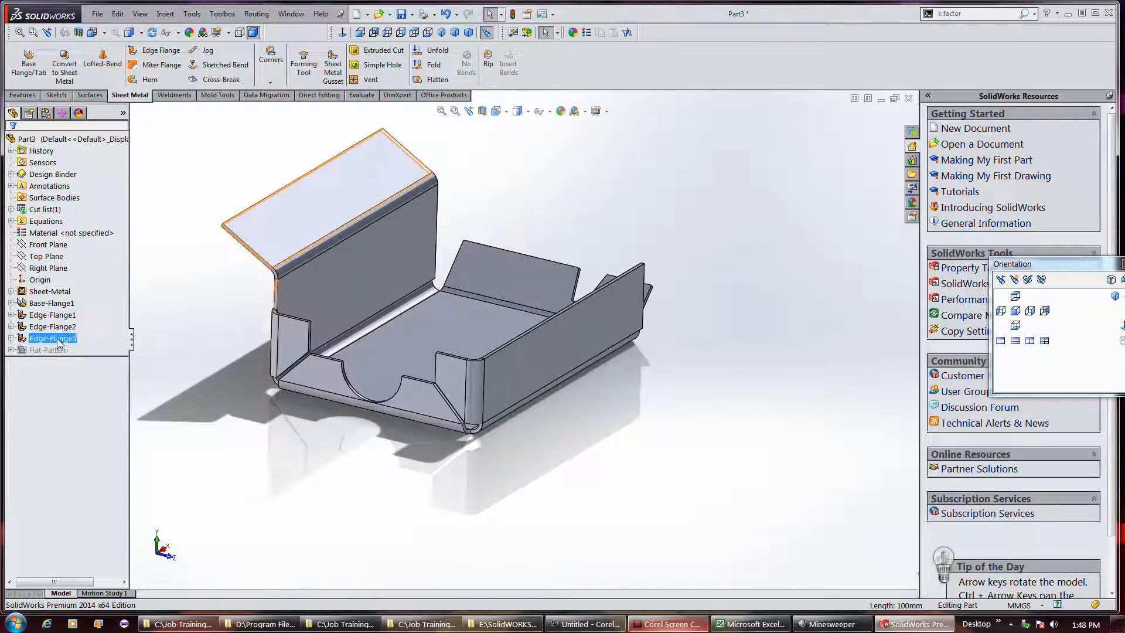
{"action": "right_click", "coordinate": [59, 342]}
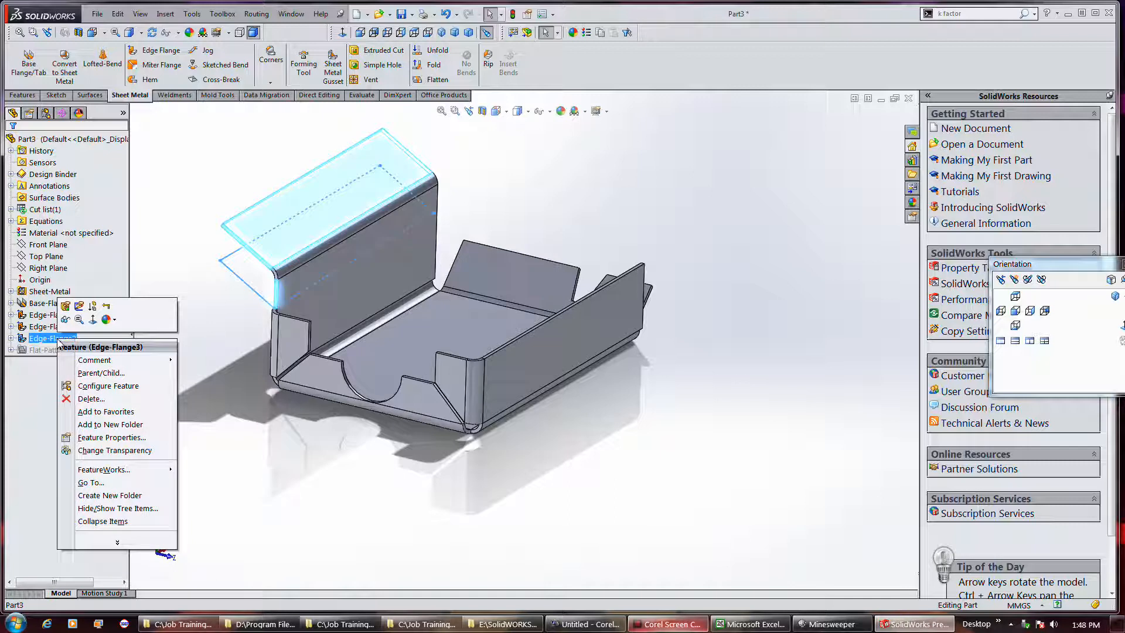
{"action": "left_click", "coordinate": [67, 305]}
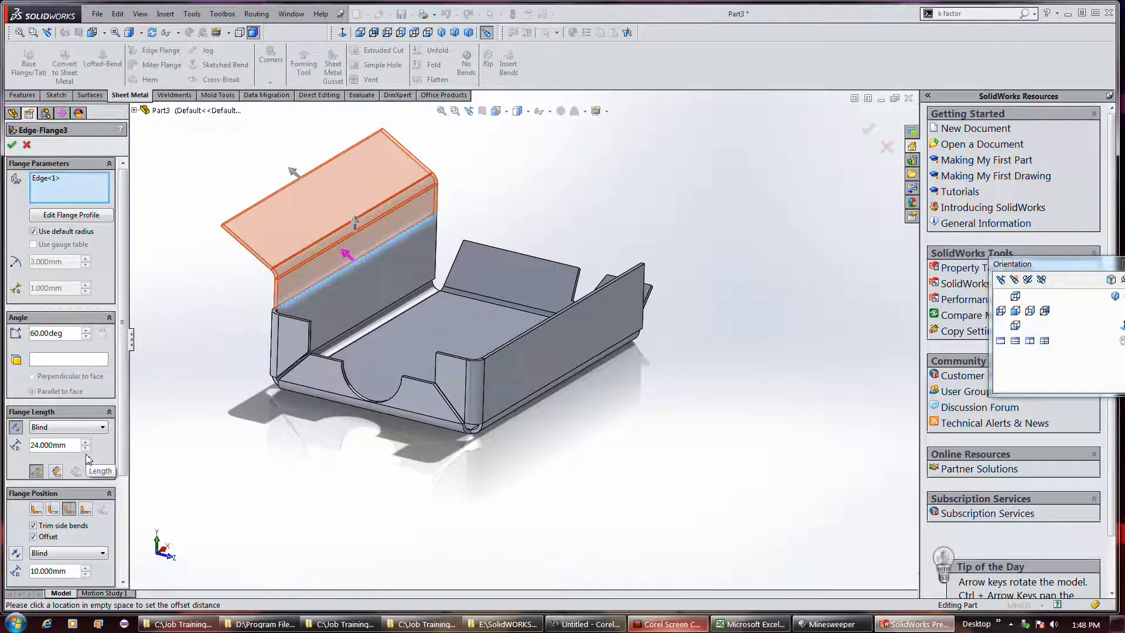
{"action": "left_click", "coordinate": [101, 537]}
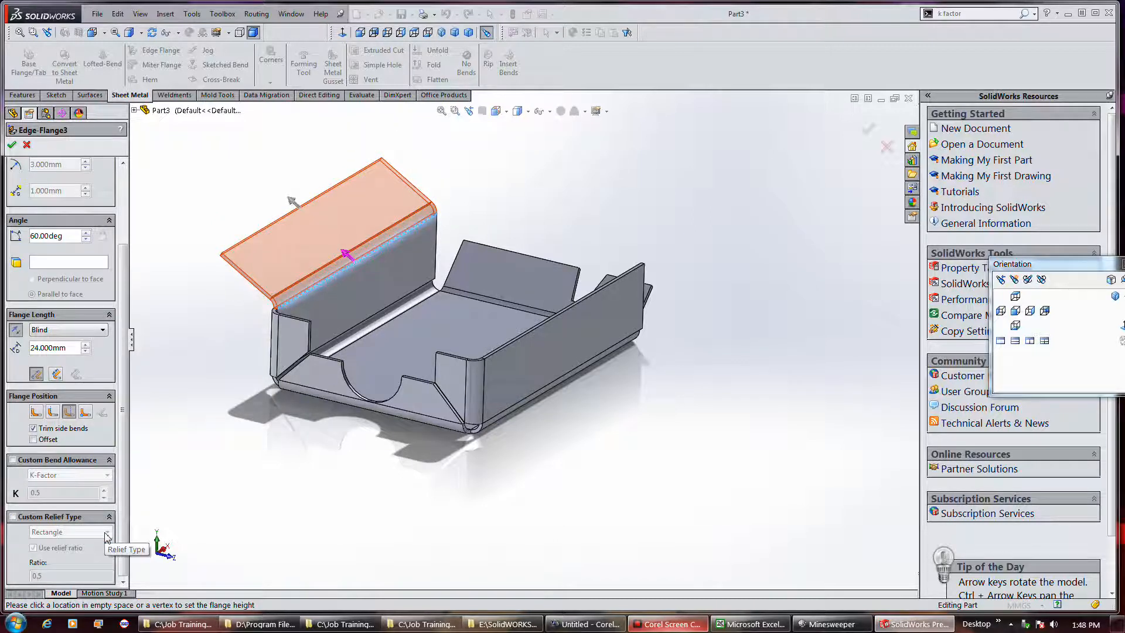
{"action": "left_click", "coordinate": [48, 440]}
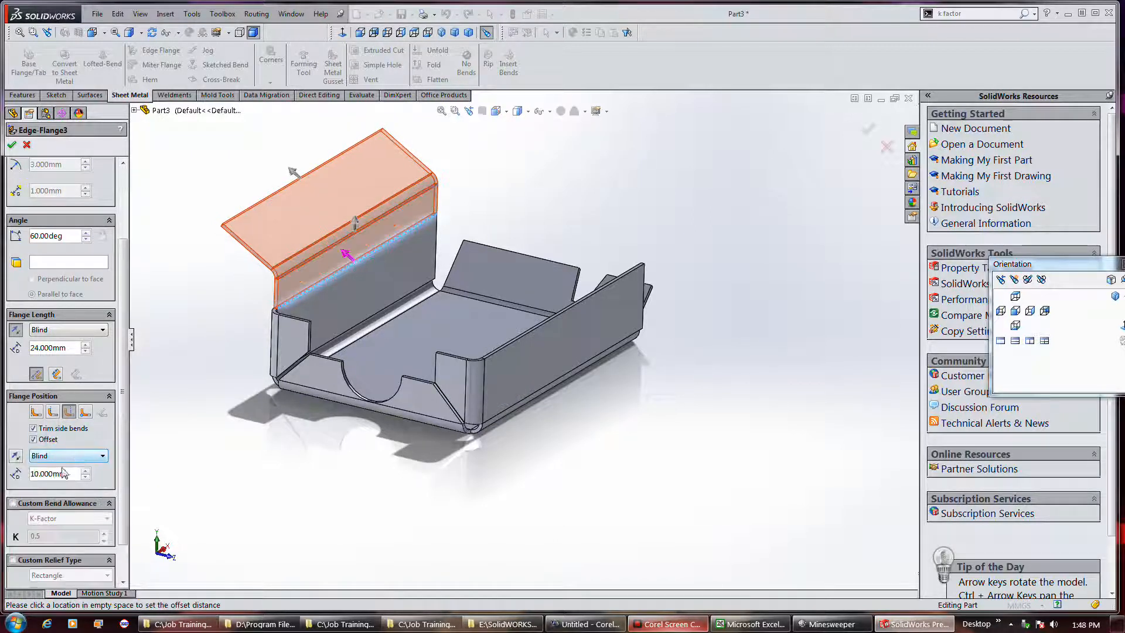
{"action": "left_click", "coordinate": [101, 440]}
{"action": "left_click", "coordinate": [102, 441]}
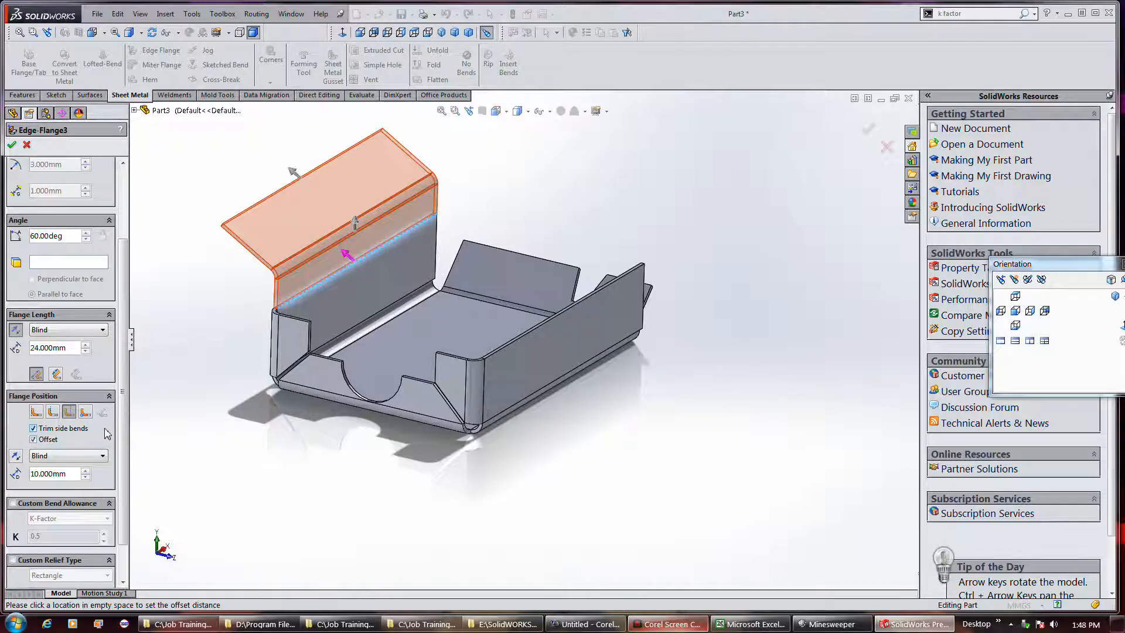
{"action": "left_click", "coordinate": [13, 146]}
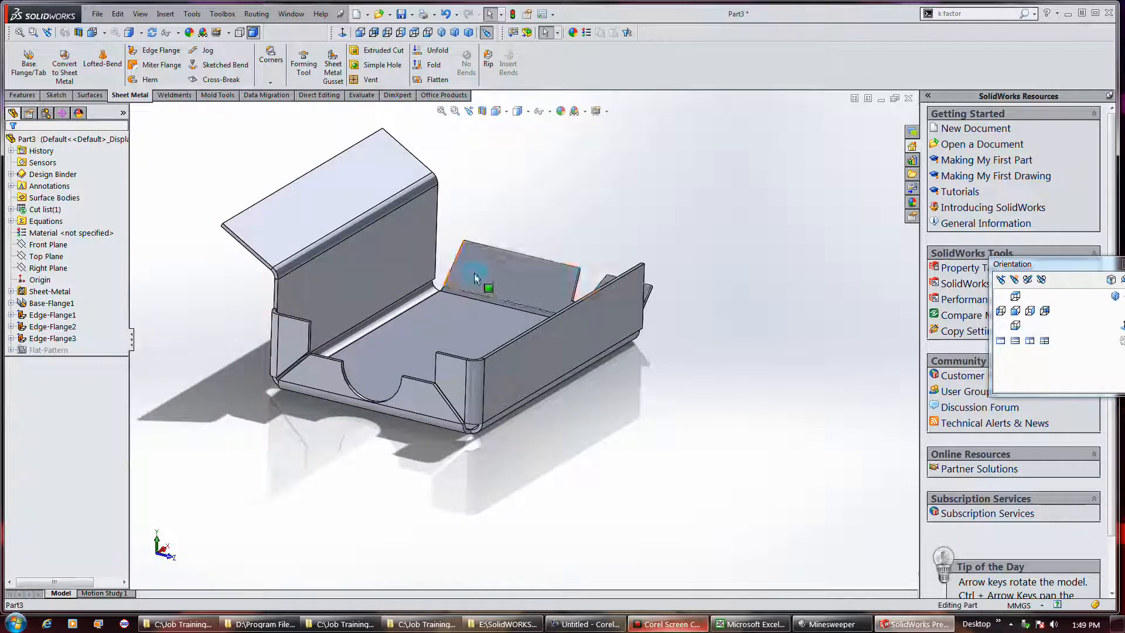
Open the first edge flange's definition, review its angle, length and position settings, and accept it without changes
{"action": "right_click", "coordinate": [36, 315]}
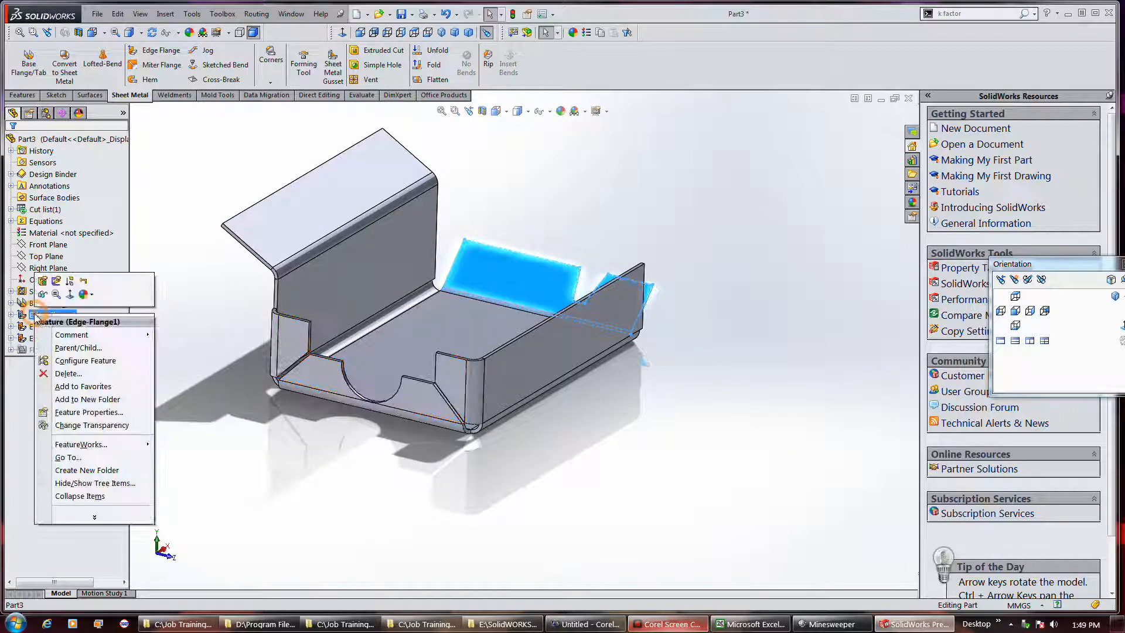
{"action": "left_click", "coordinate": [42, 281]}
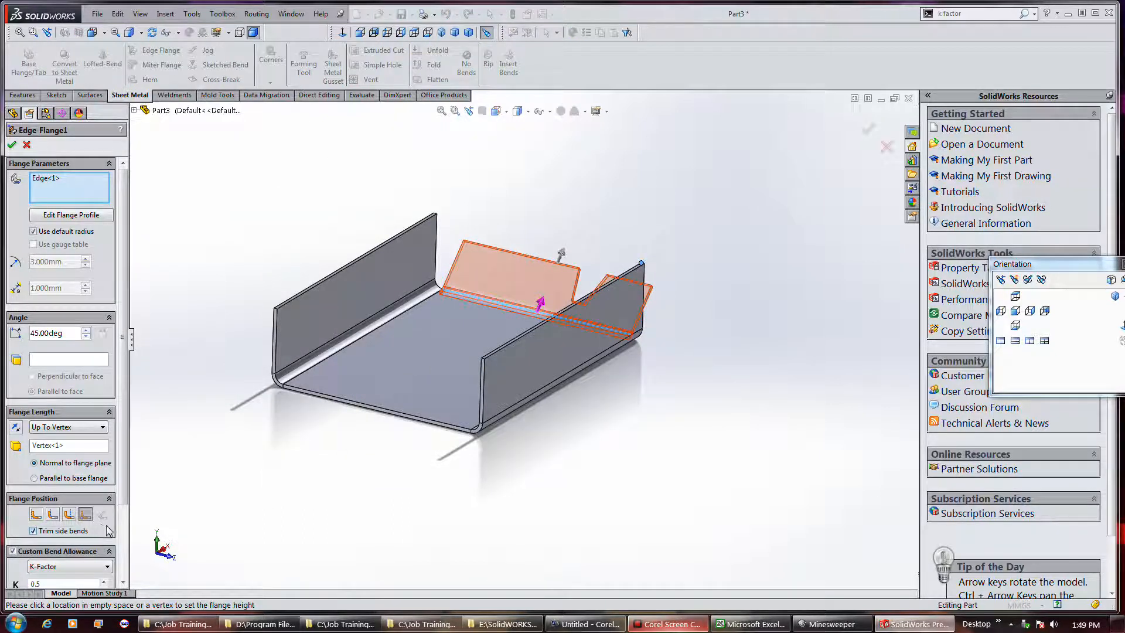
{"action": "left_click", "coordinate": [11, 146]}
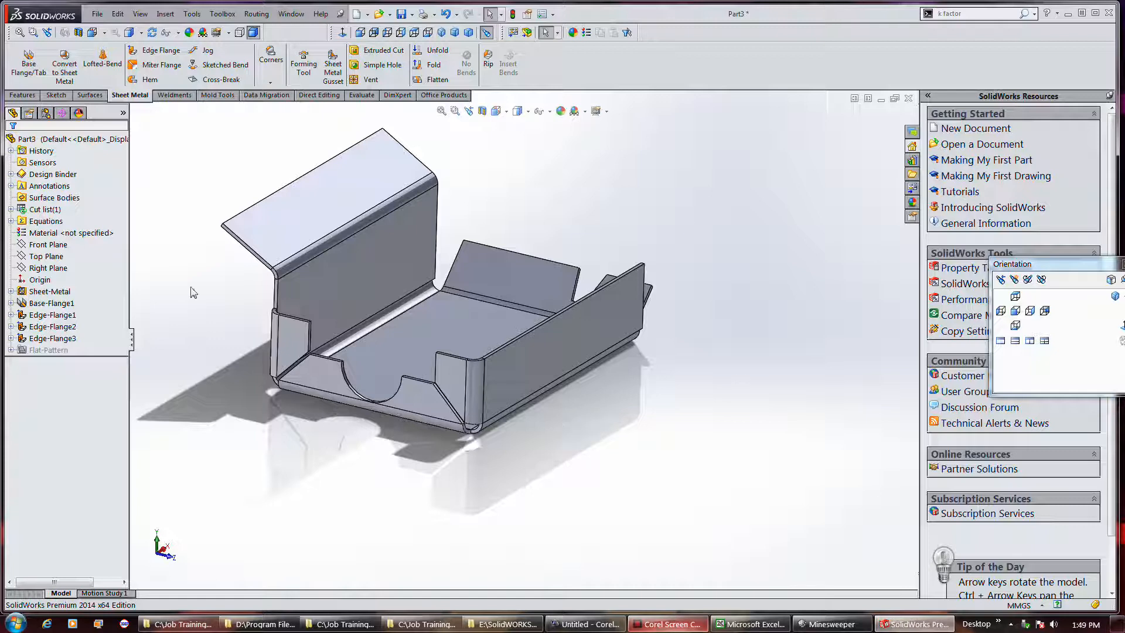
Flatten the sheet metal part, expand the Flat-Pattern folder, and suppress Flat-Pattern1 to fold the part back up
{"action": "left_click", "coordinate": [39, 350]}
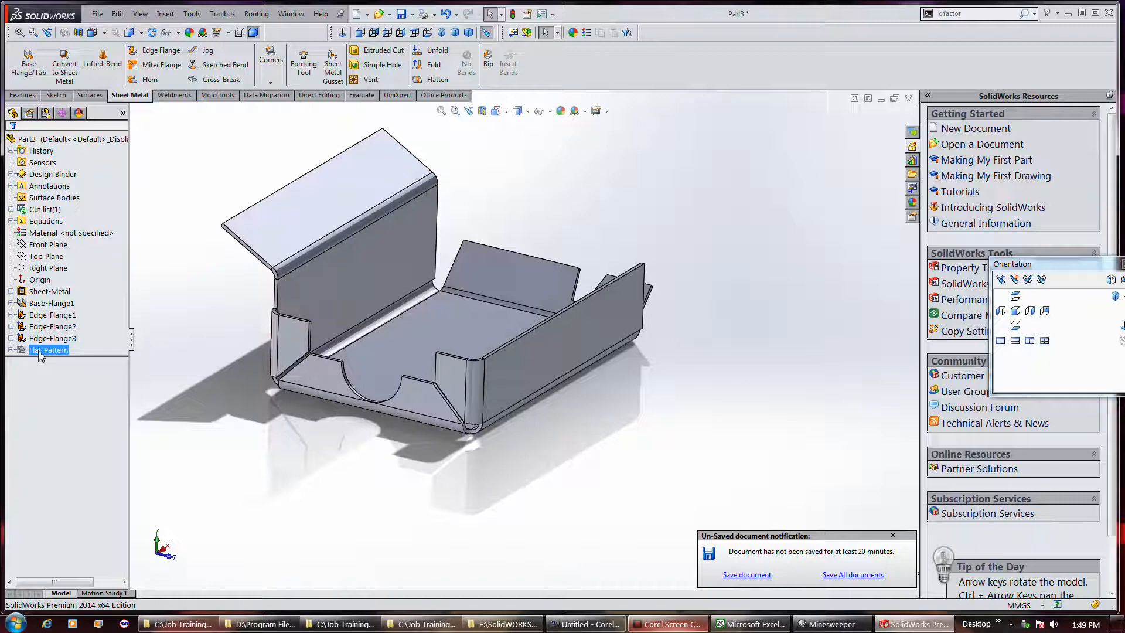
{"action": "left_click", "coordinate": [434, 79]}
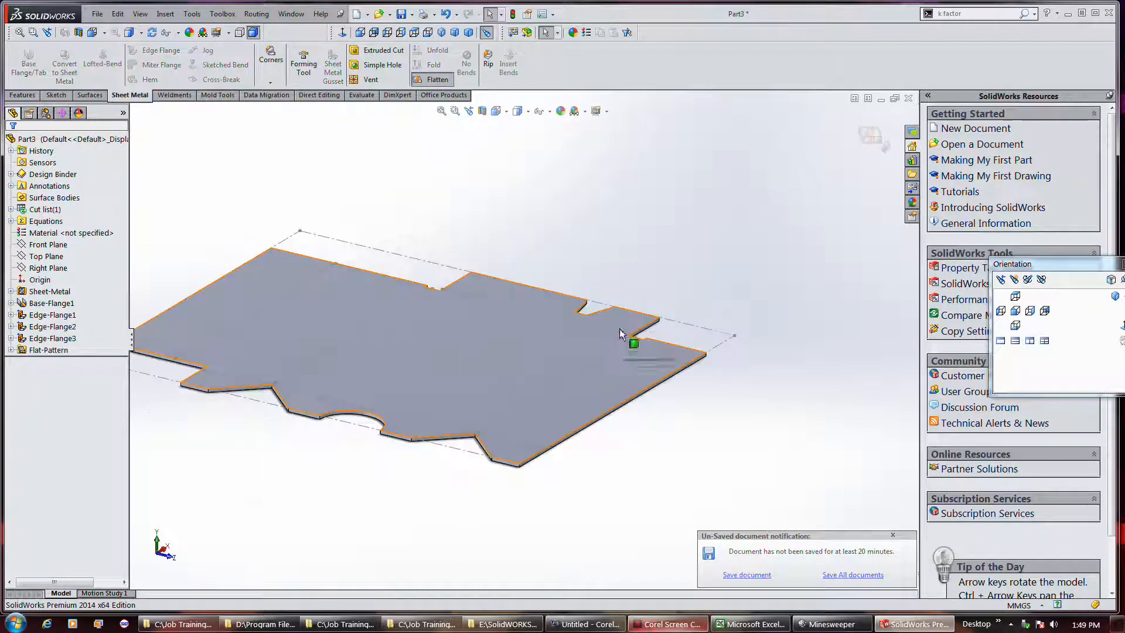
{"action": "left_click", "coordinate": [67, 351]}
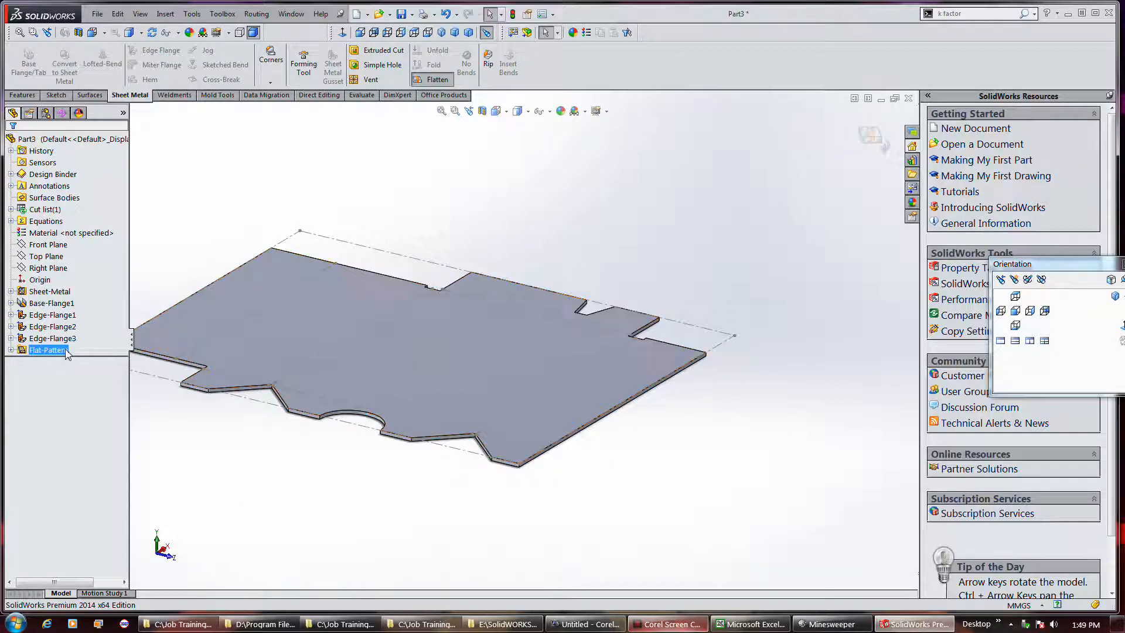
{"action": "double_click", "coordinate": [44, 351]}
{"action": "left_click", "coordinate": [59, 362]}
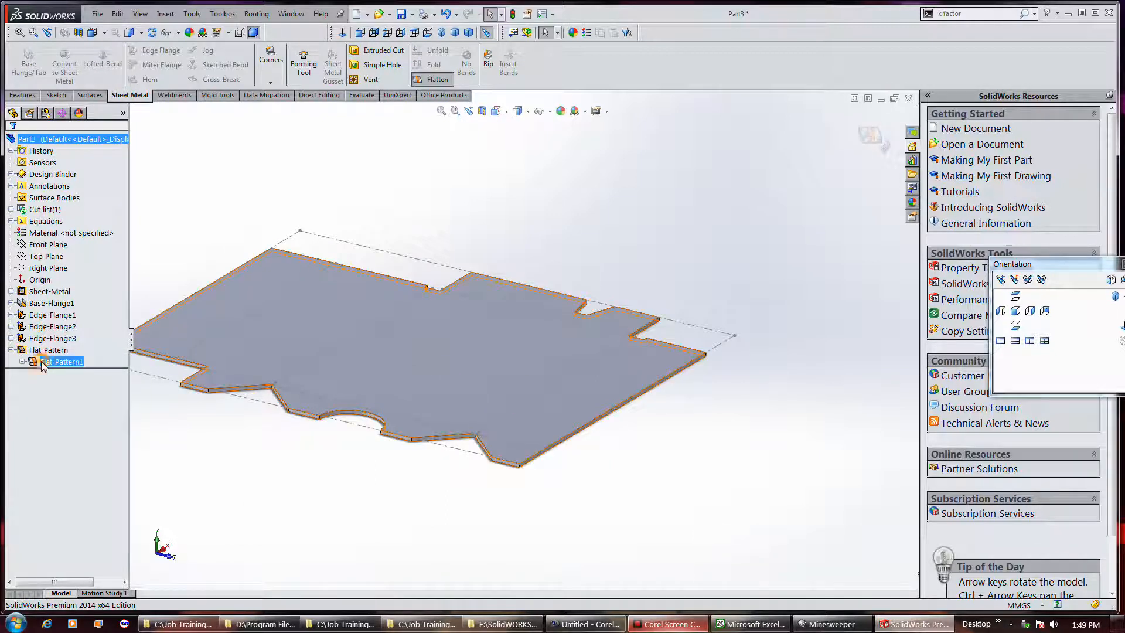
{"action": "right_click", "coordinate": [43, 364]}
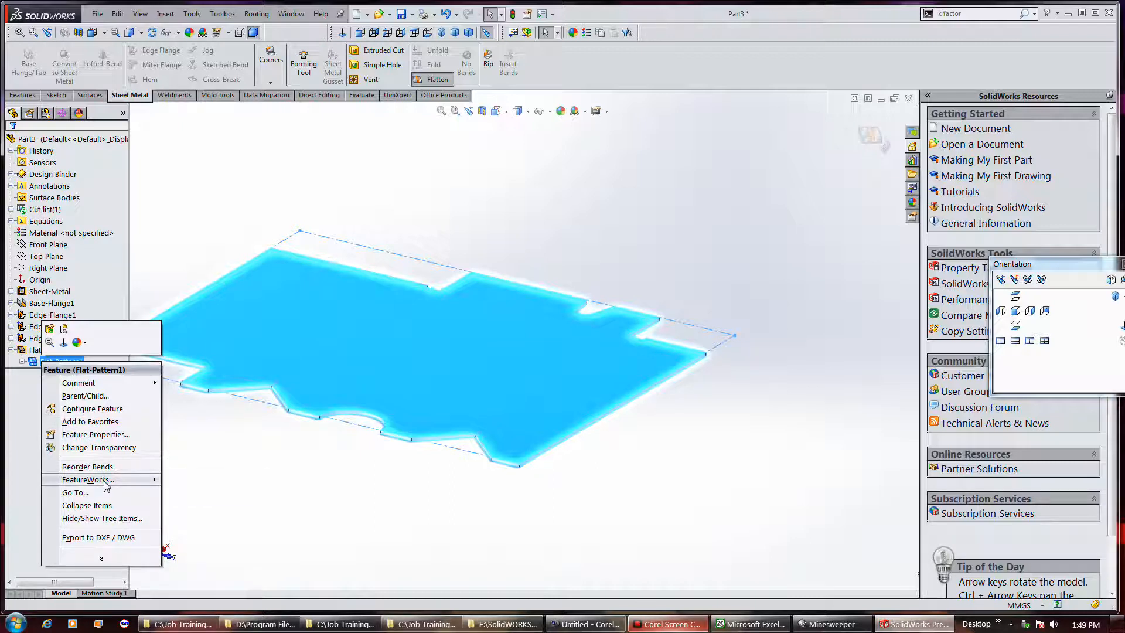
{"action": "mouse_move", "coordinate": [106, 485]}
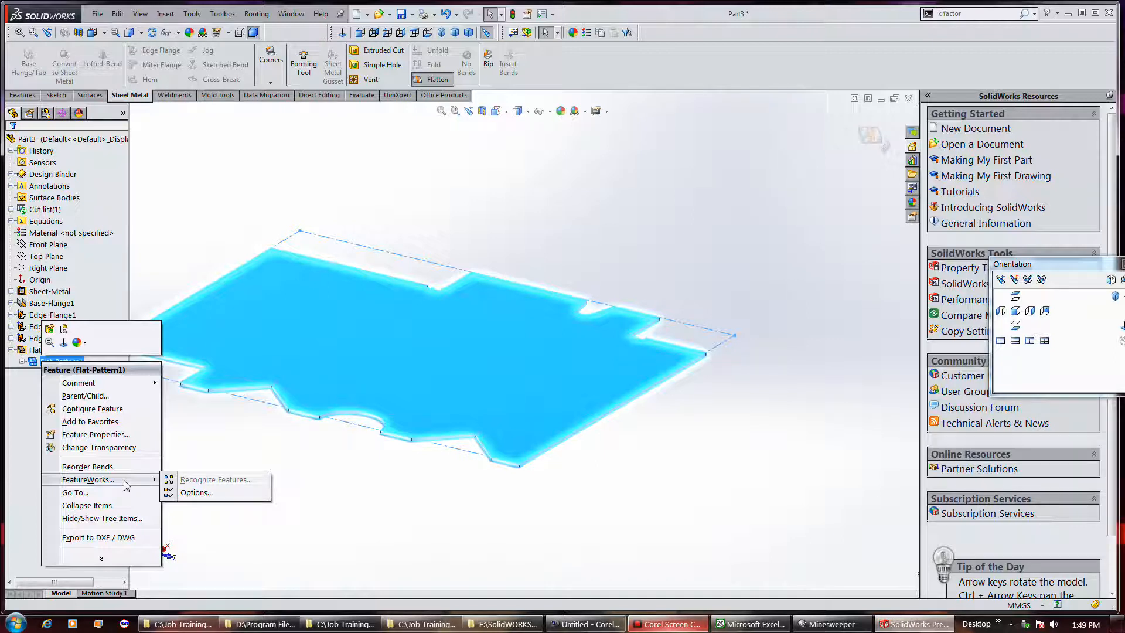
{"action": "left_click", "coordinate": [62, 331]}
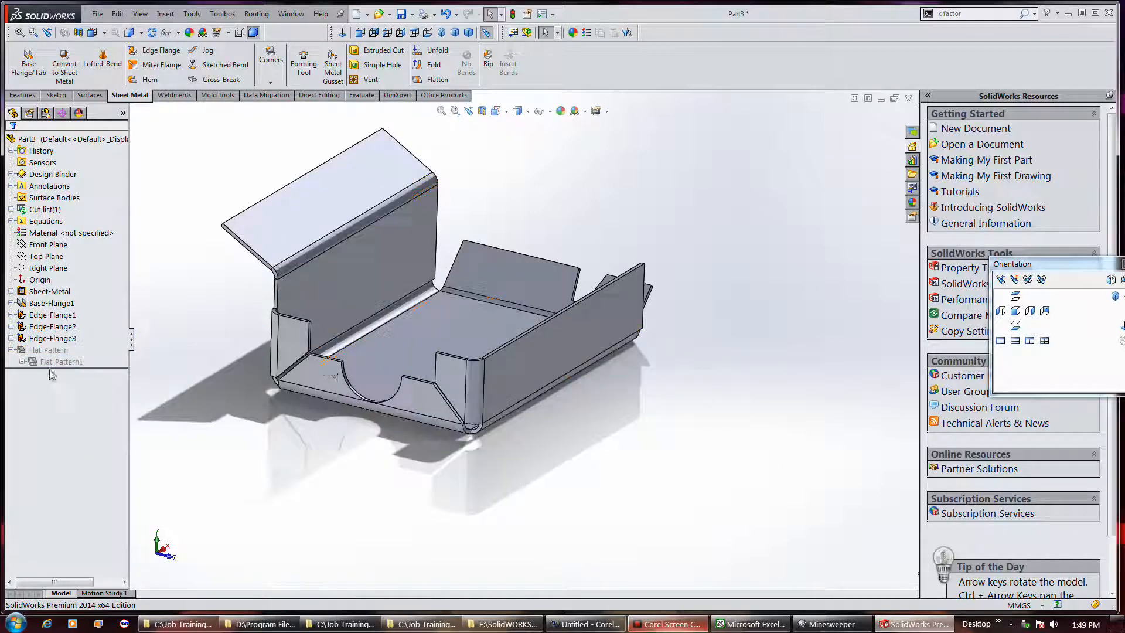
Show the part's flat pattern again with Flatten and return to the folded state with the same command
{"action": "left_click", "coordinate": [441, 78]}
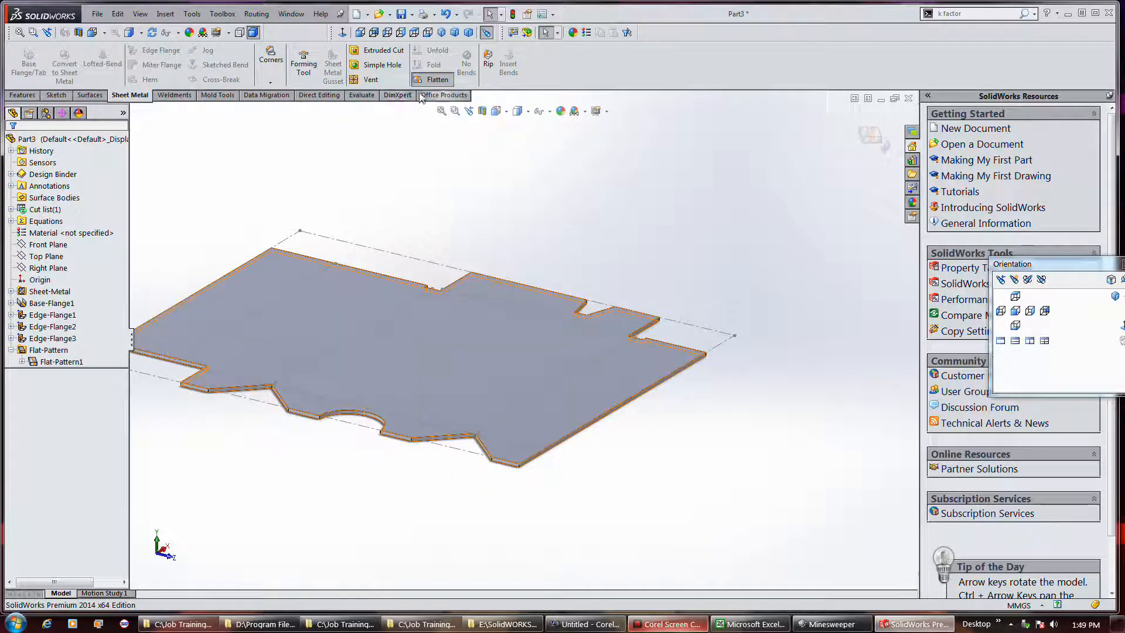
{"action": "left_click", "coordinate": [437, 79]}
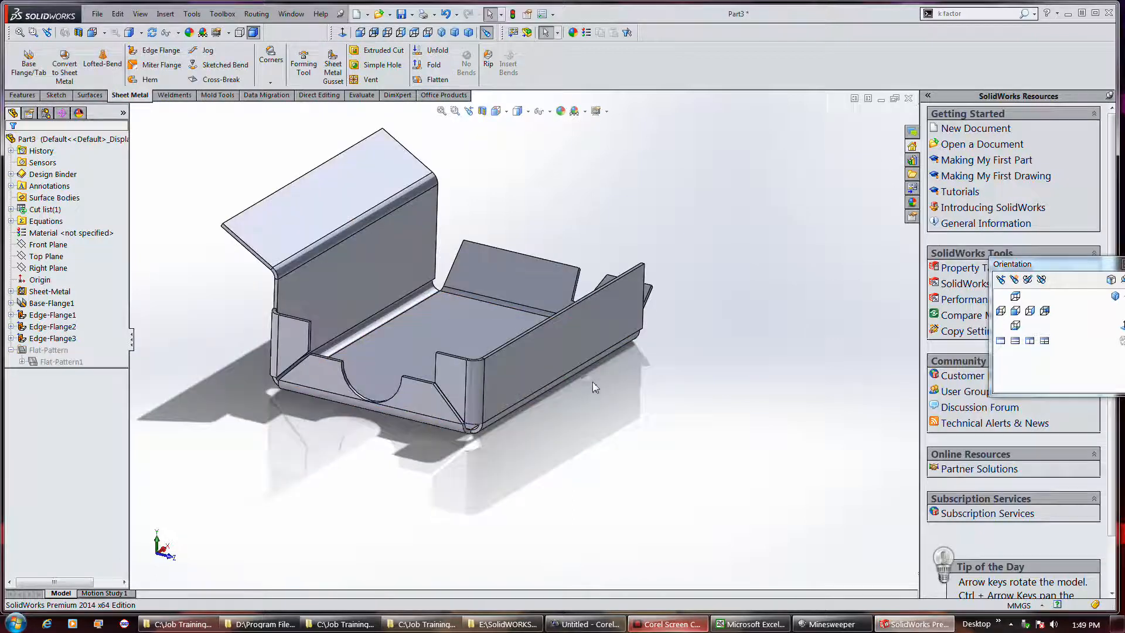